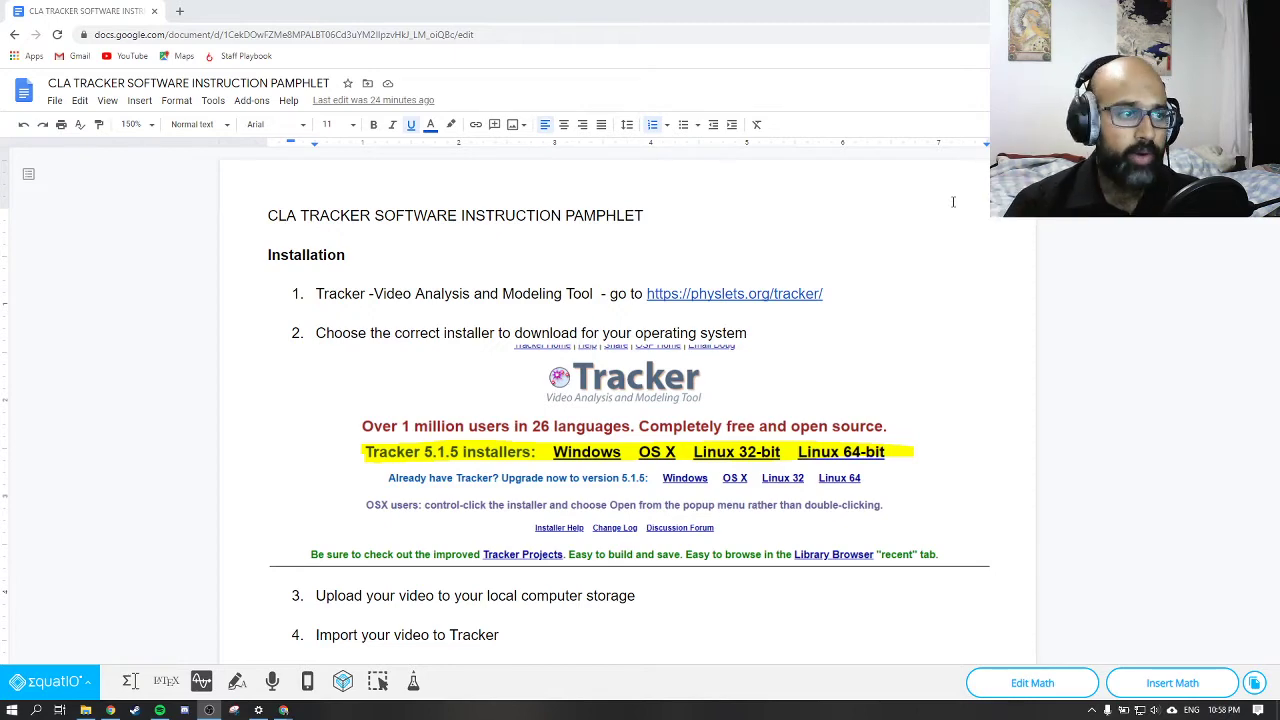
scroll(565, 271, down, 20)
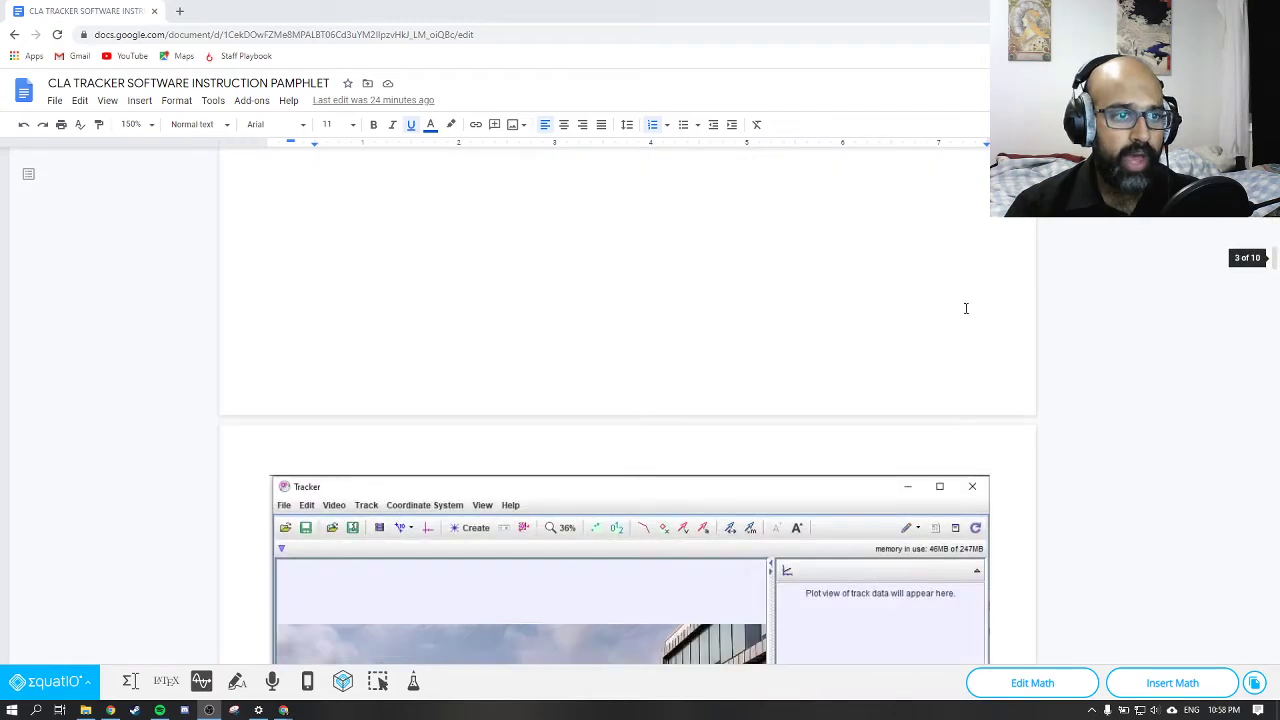
drag(1274, 303, 1274, 150)
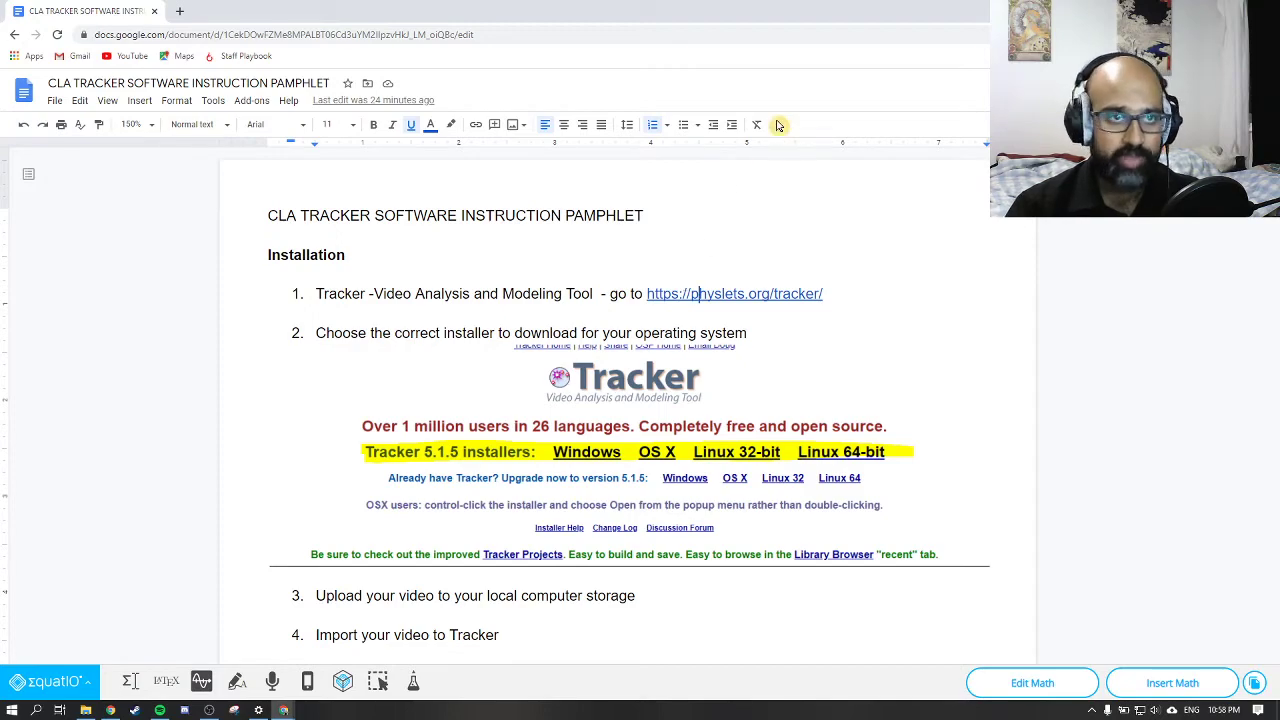
drag(886, 12, 1255, 715)
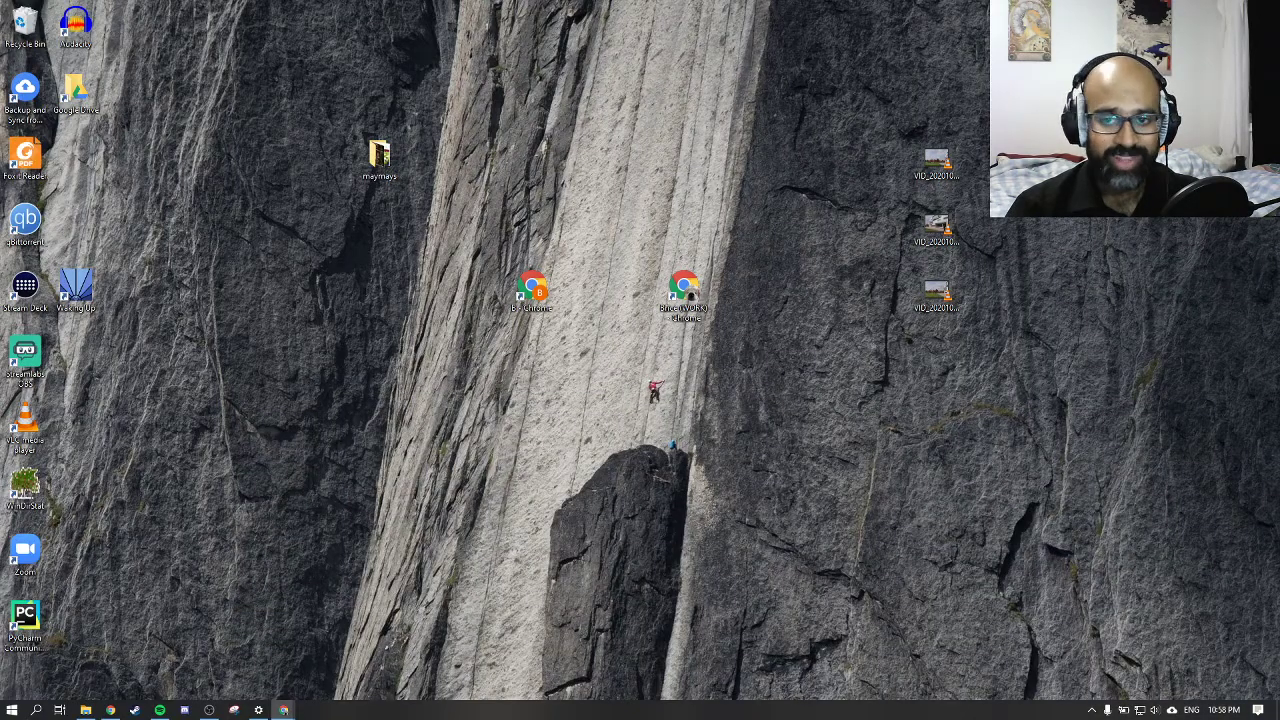
drag(676, 718, 684, 1)
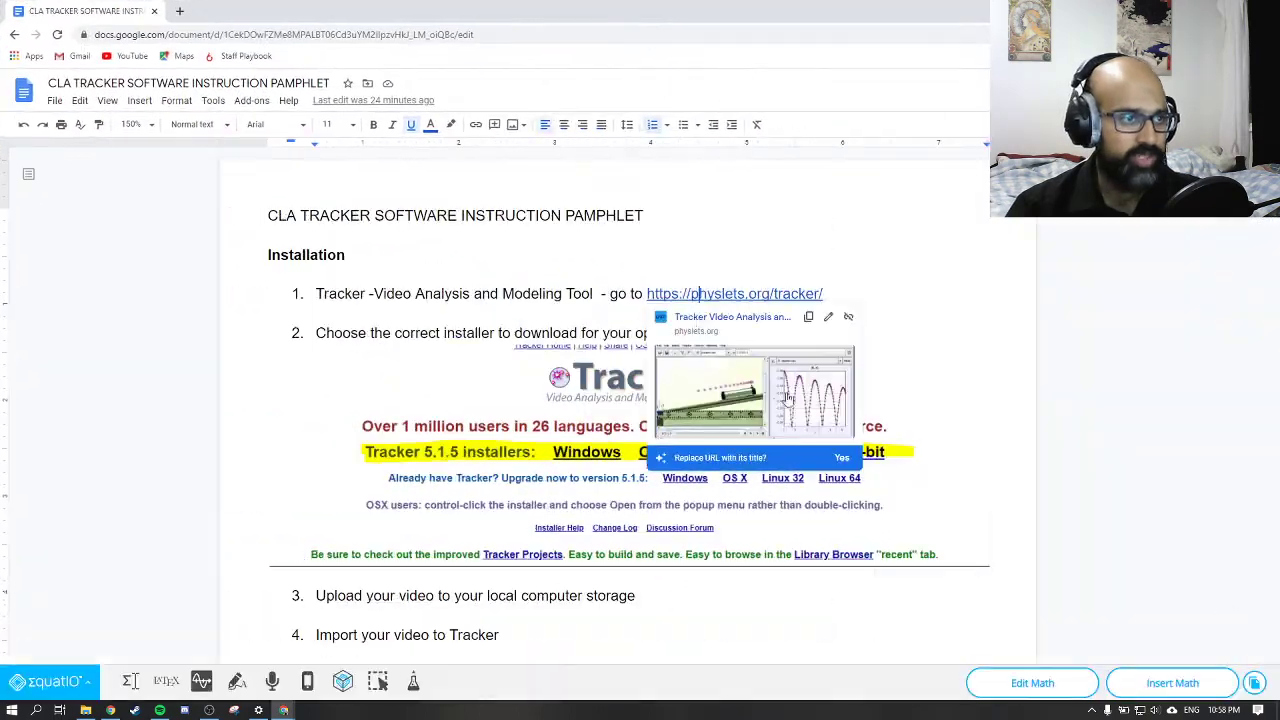
Open the Tracker website (physlets.org/tracker) from the link in the pamphlet's first installation instruction.
click(776, 294)
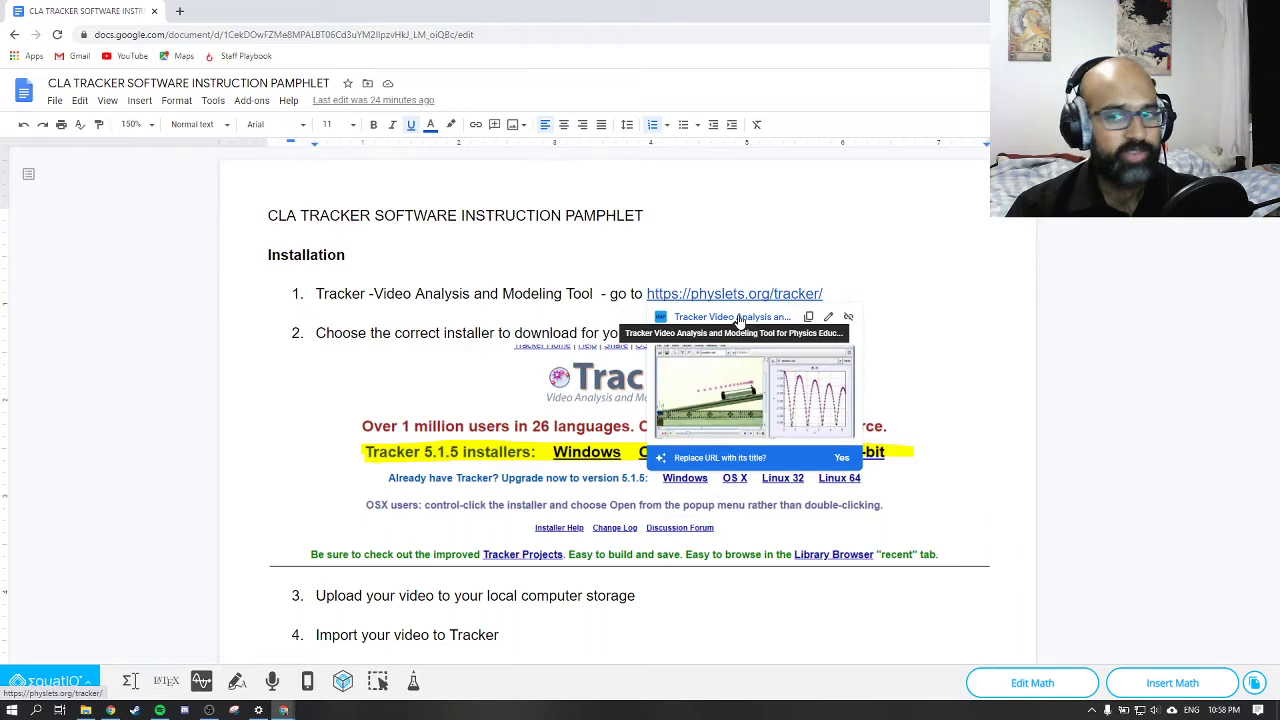
click(740, 318)
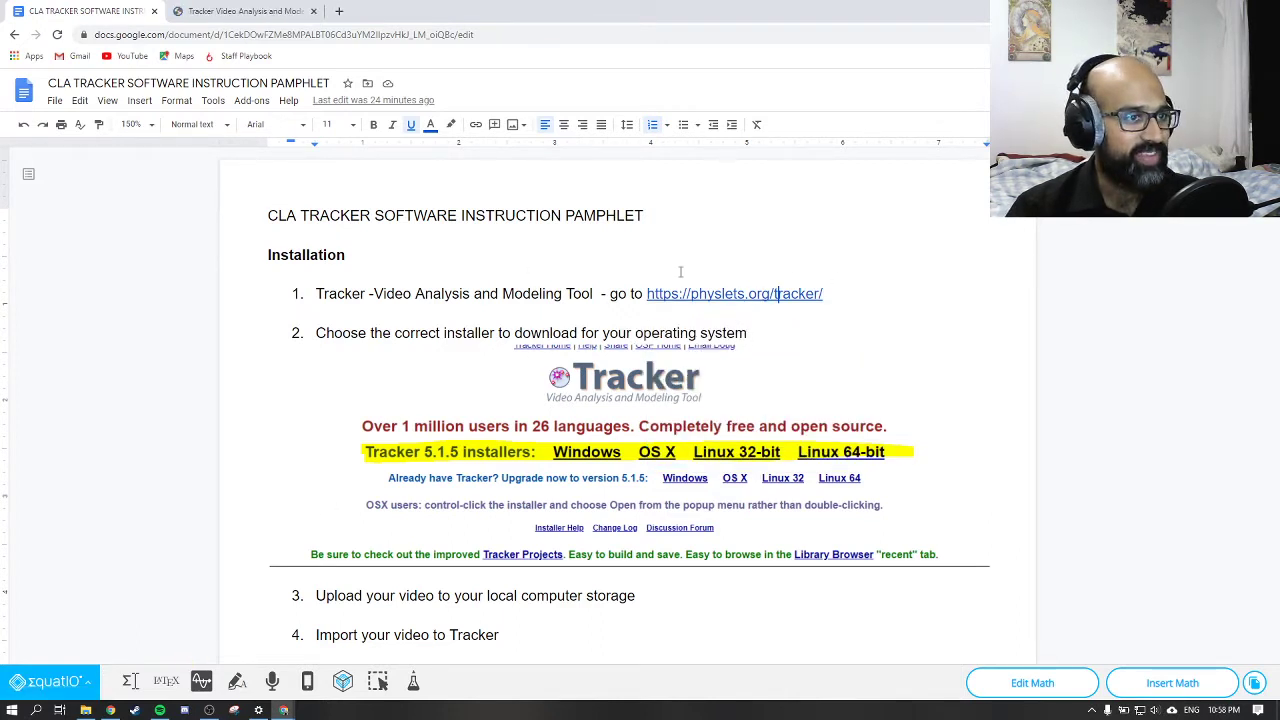
click(250, 11)
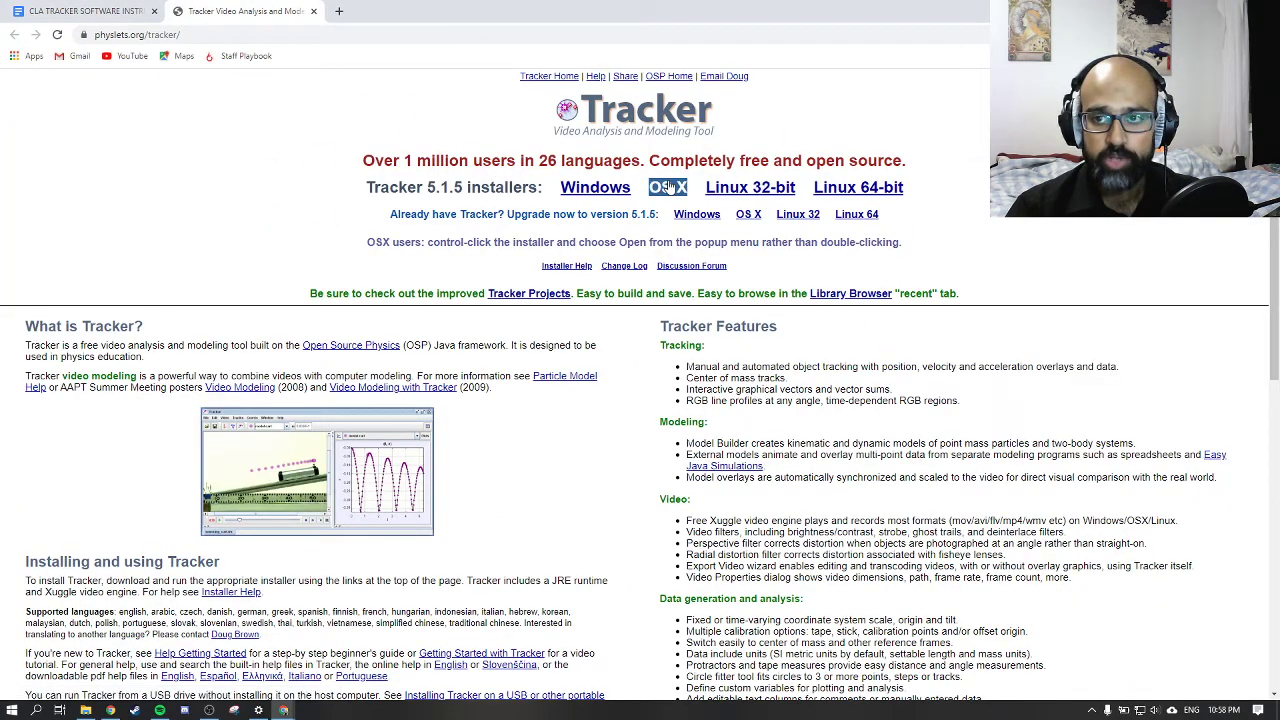
Download the Windows installer for Tracker 5.1.5 and set it to open when the download is done.
click(615, 193)
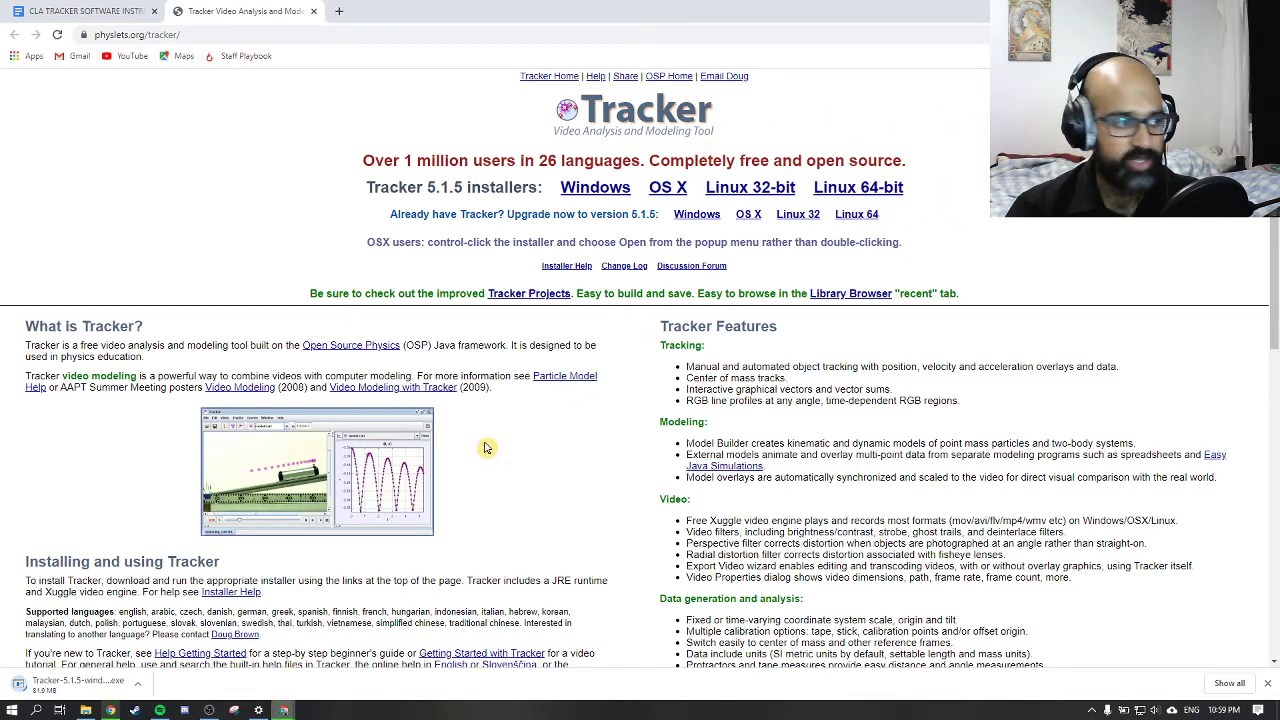
click(136, 685)
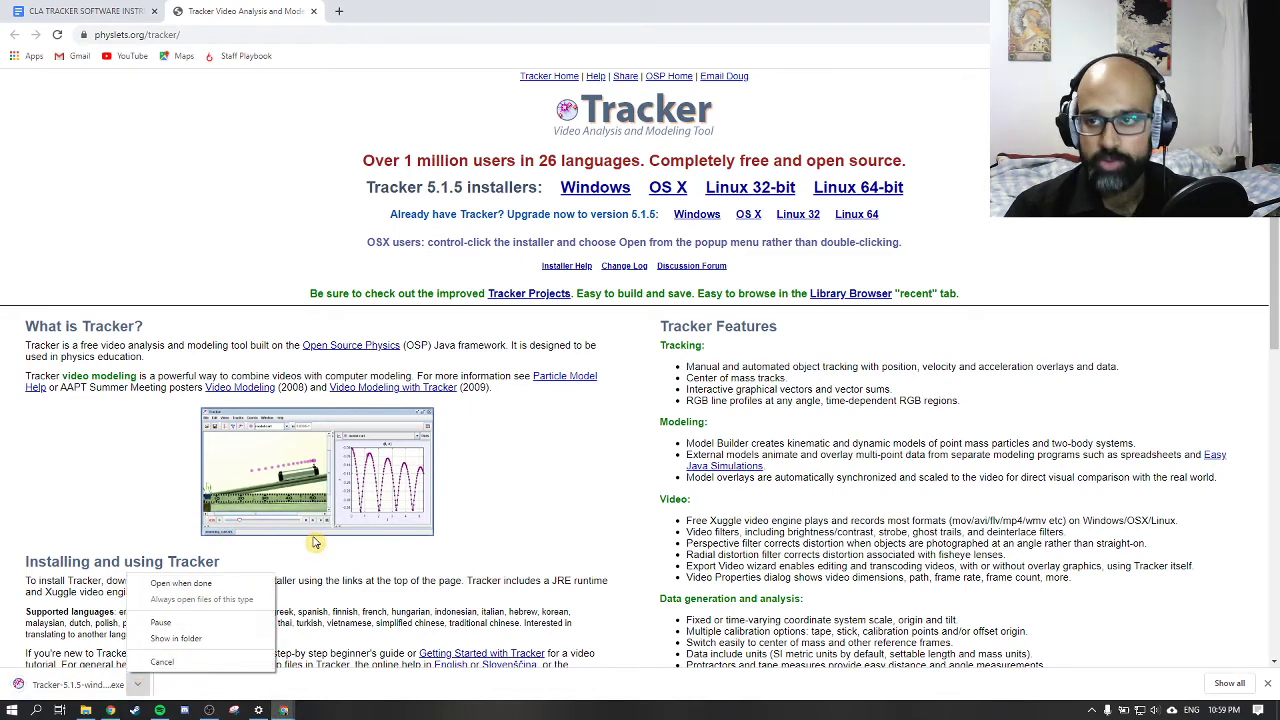
click(184, 585)
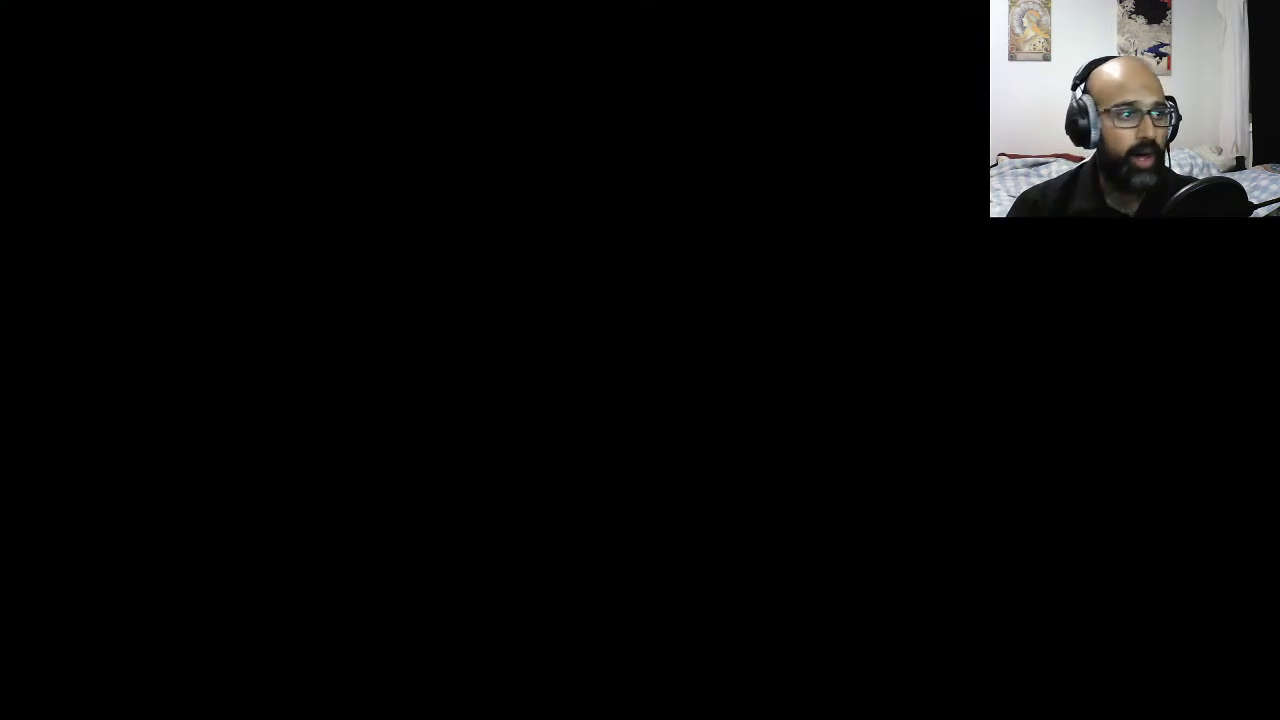
Allow the installer to run, clear the browser out of the way and decline reinstalling Tracker 5.1.5.
click(572, 449)
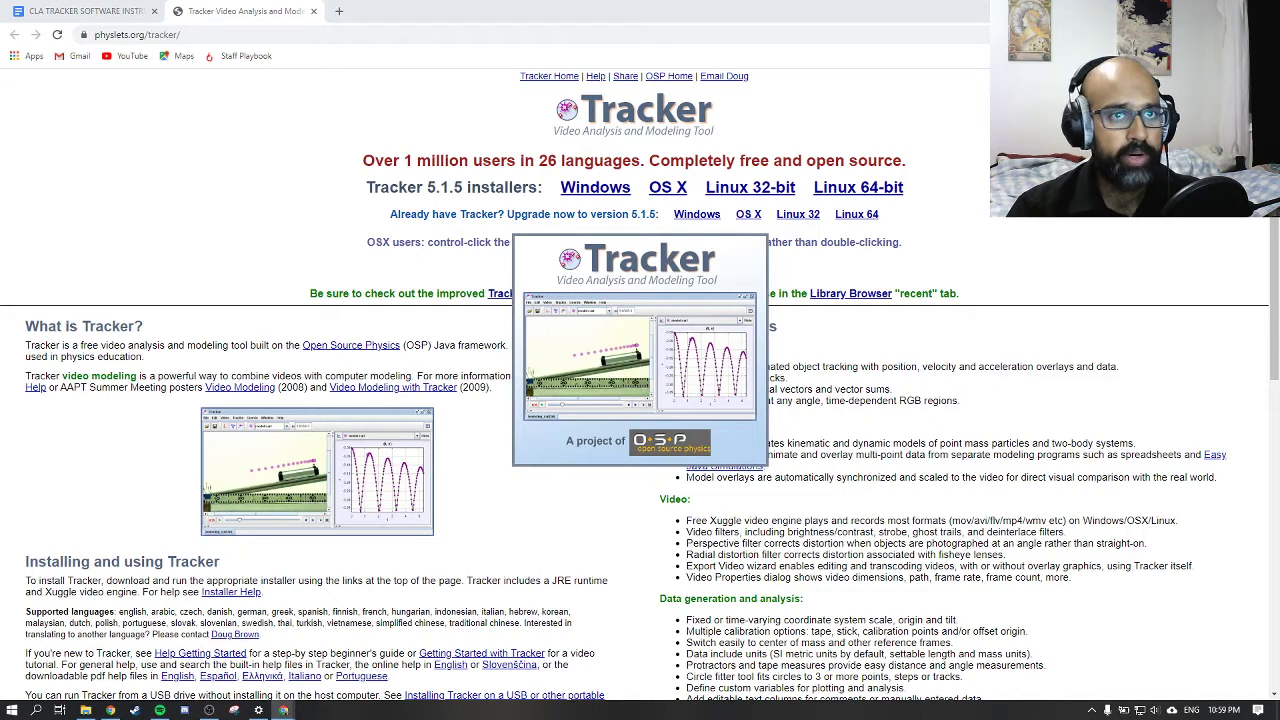
click(1203, 10)
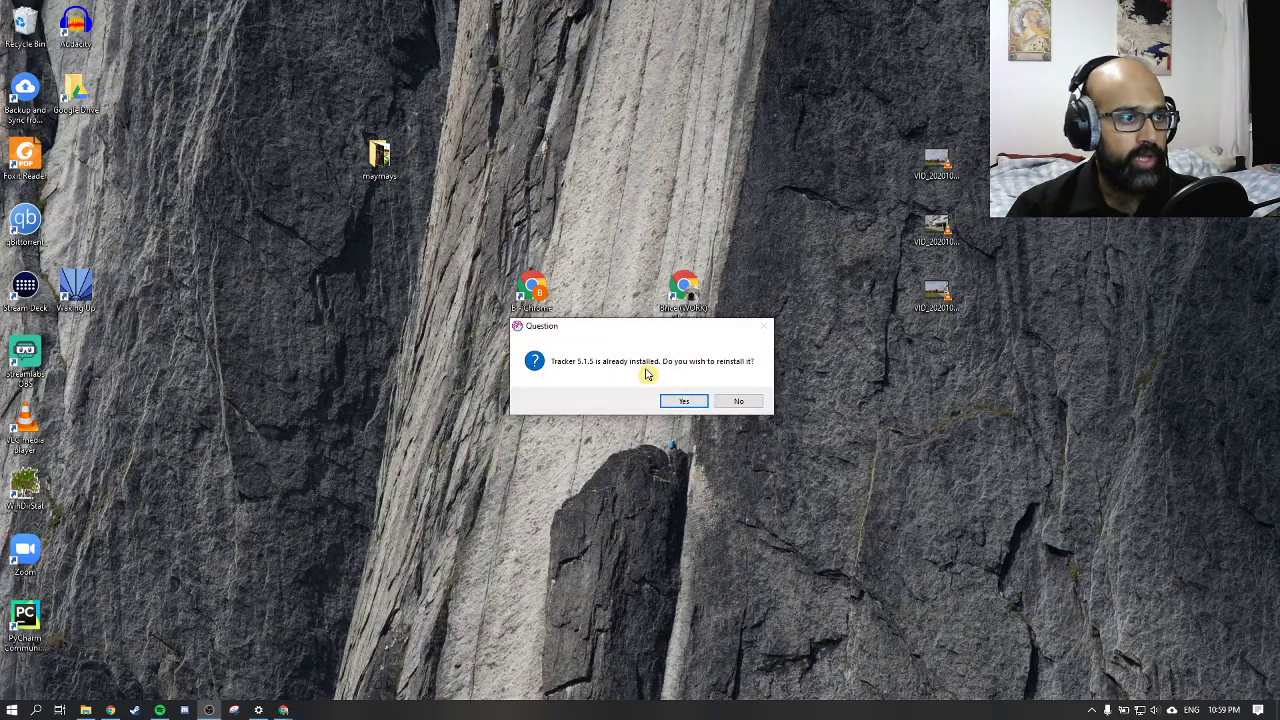
click(732, 402)
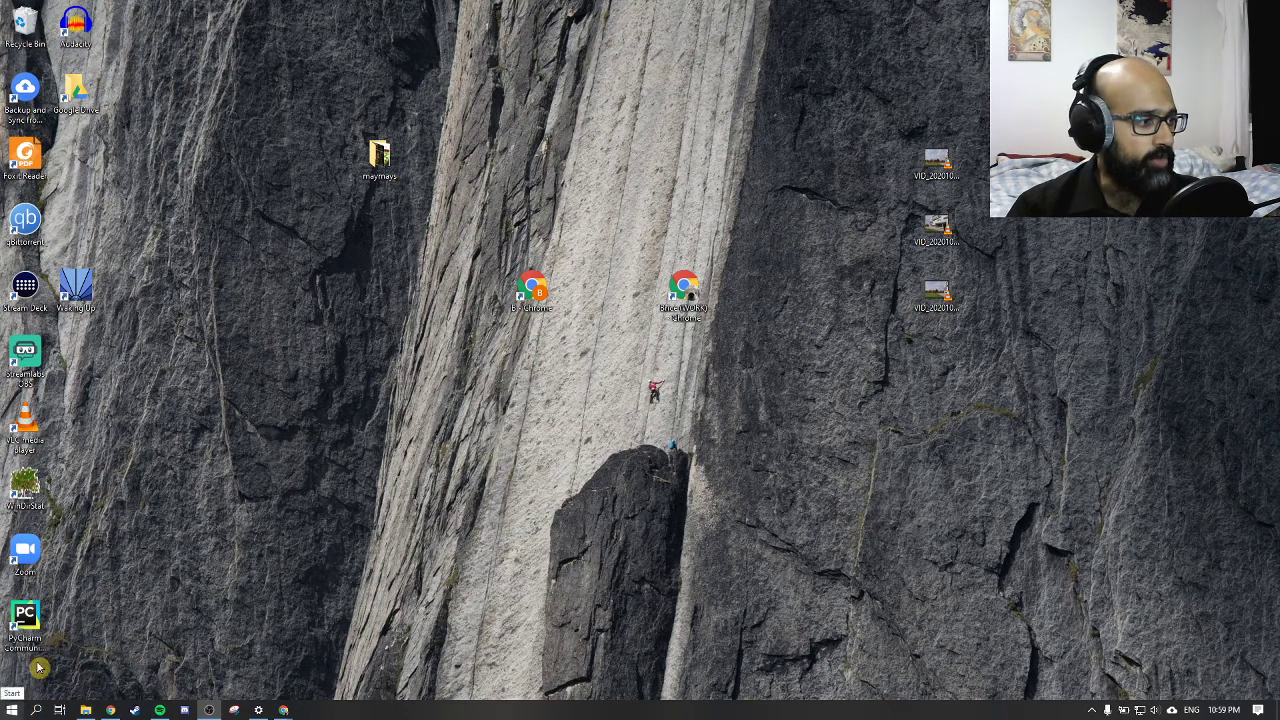
Search Windows for "track", launch the Tracker app and move its window clear of the desktop video files.
click(40, 711)
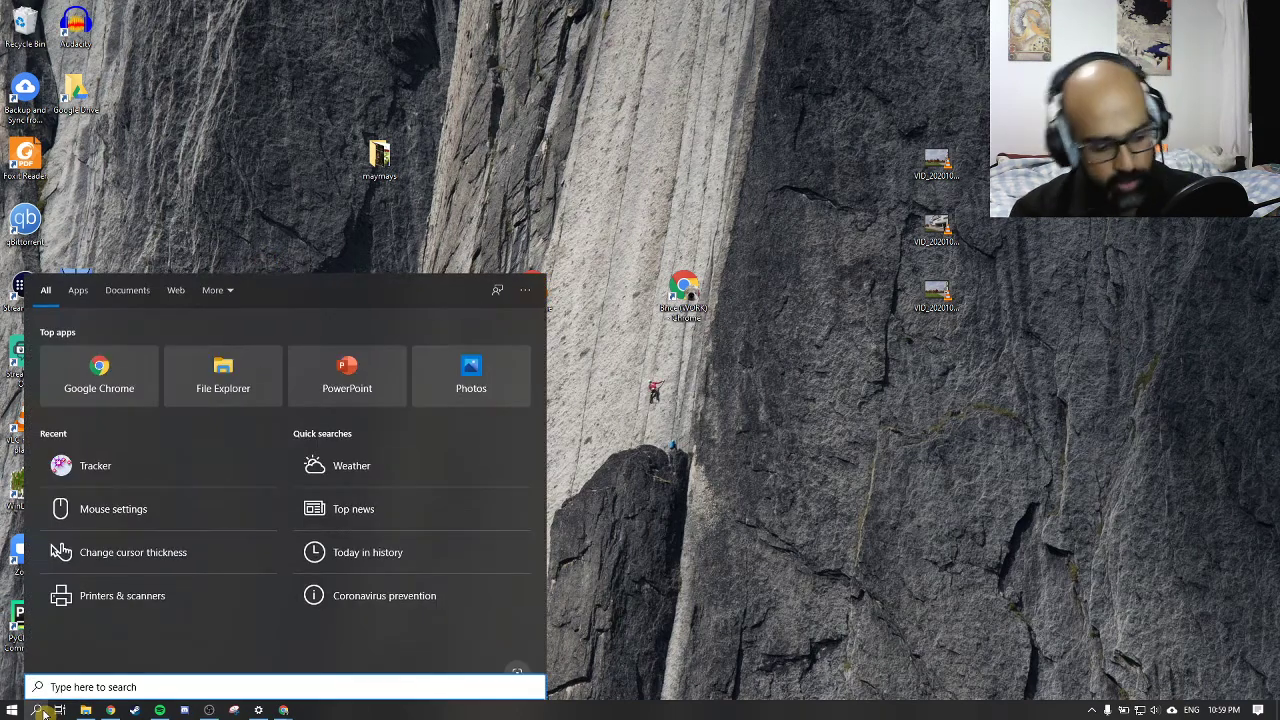
text(track)
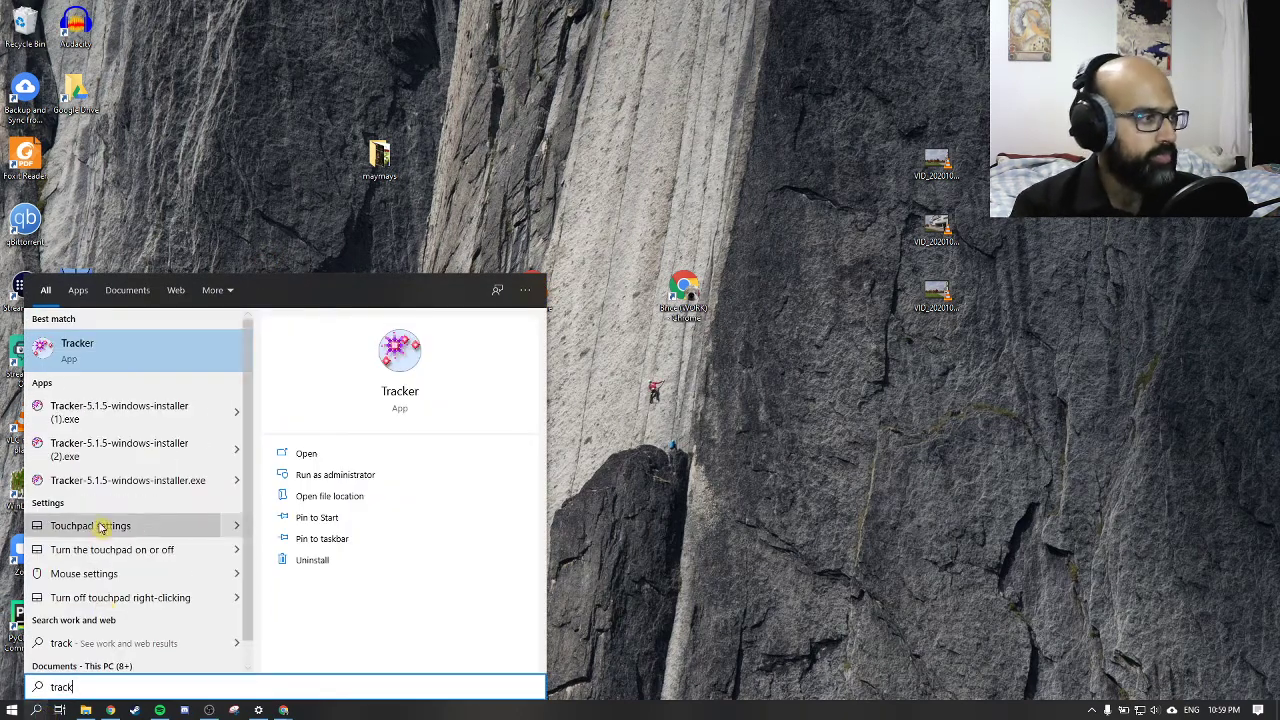
click(150, 345)
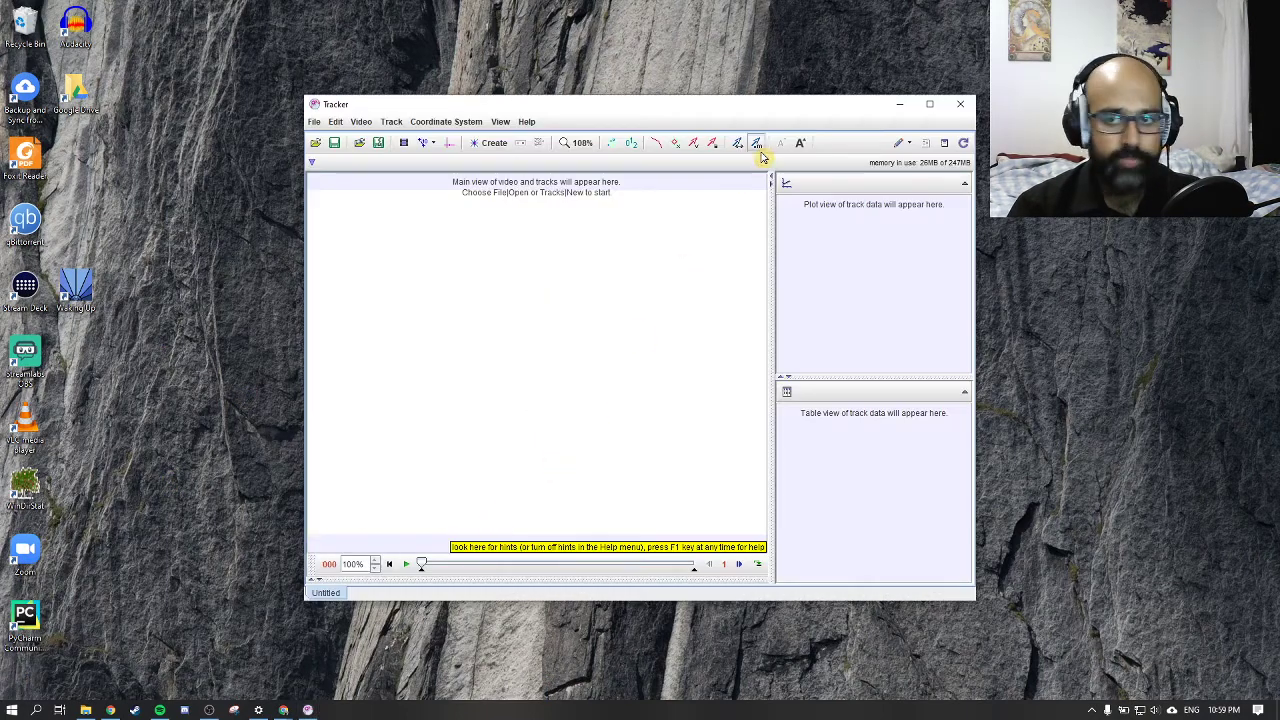
drag(757, 112, 601, 123)
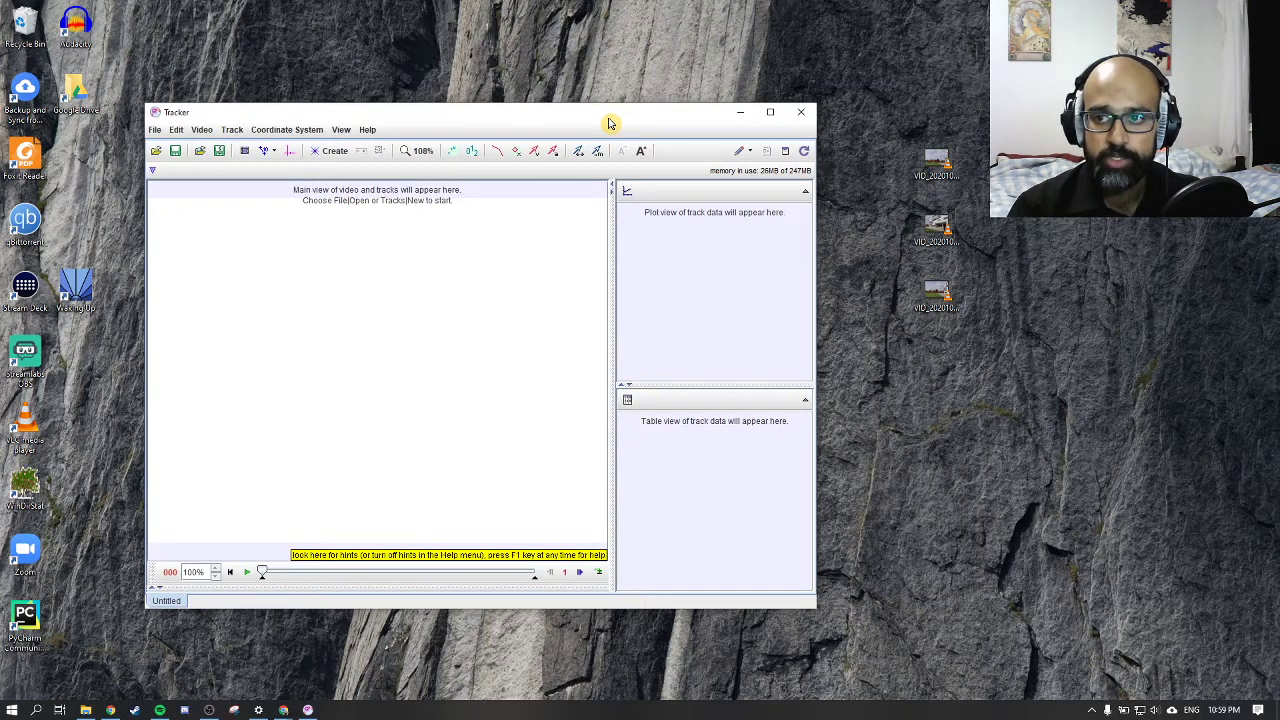
Import the video VID_20201006_113751.mp4 from the Desktop into Tracker and maximize the window.
drag(880, 105, 998, 350)
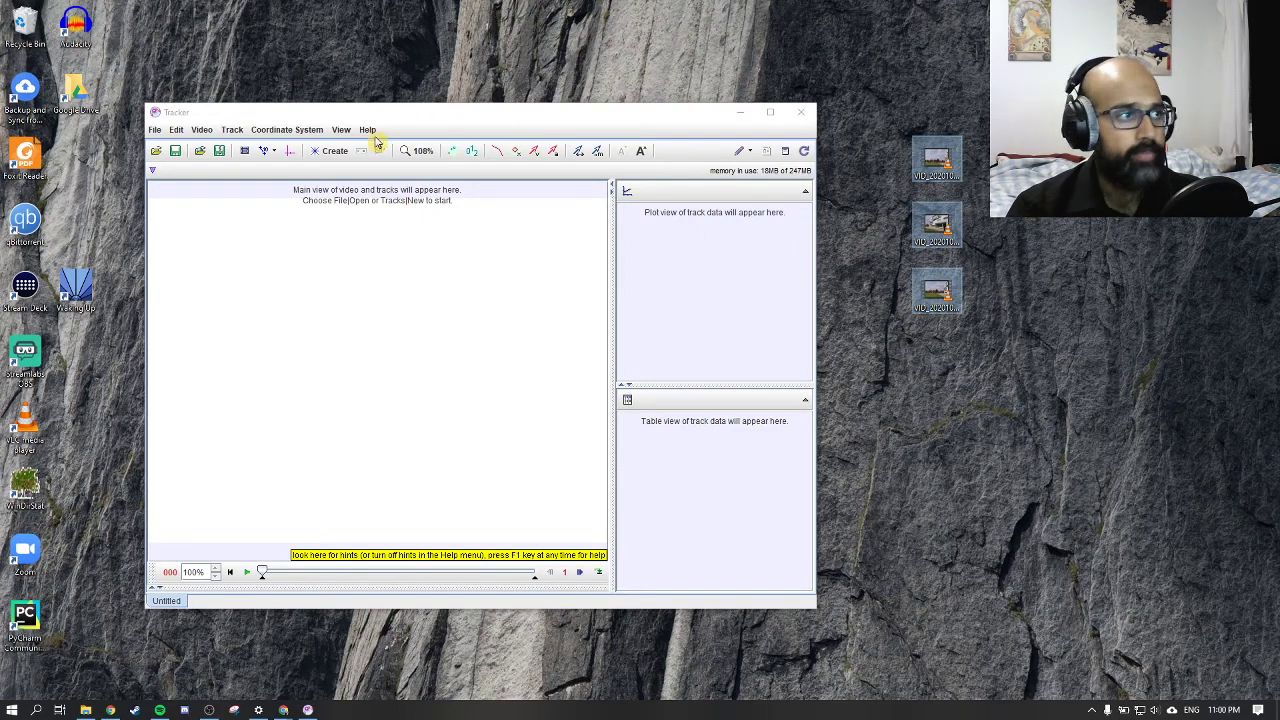
click(158, 131)
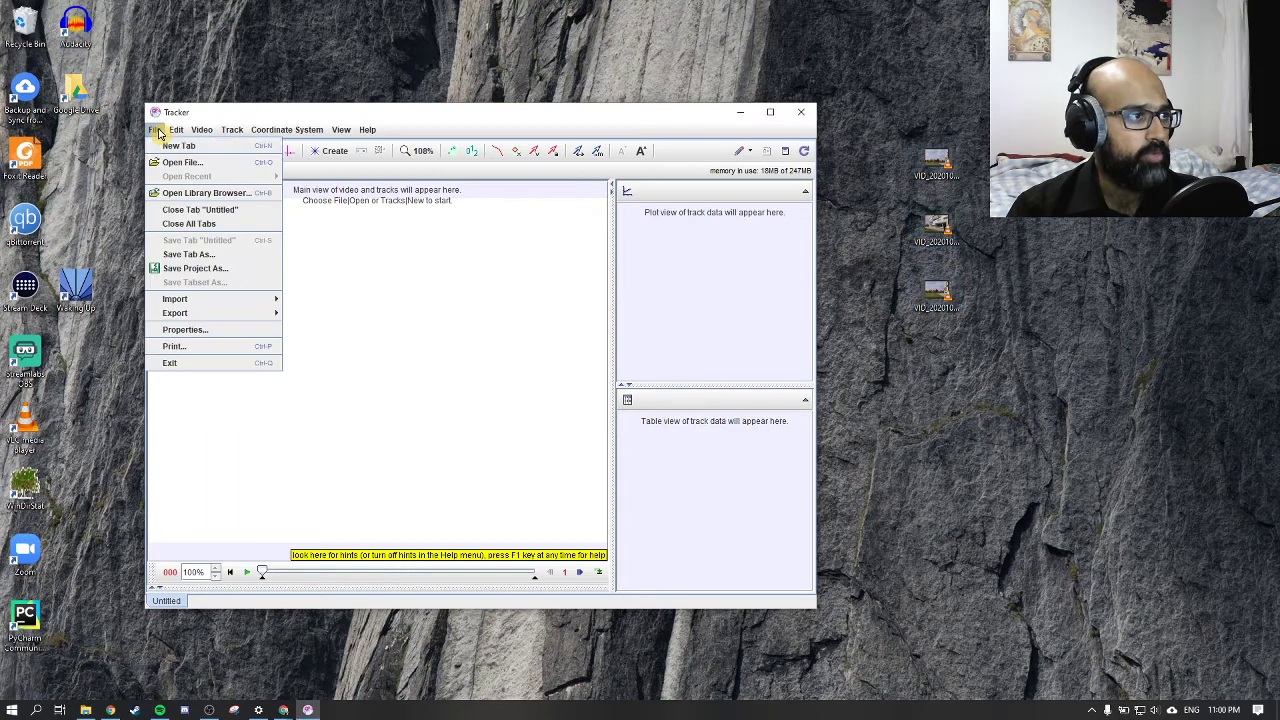
mouse_move(195, 133)
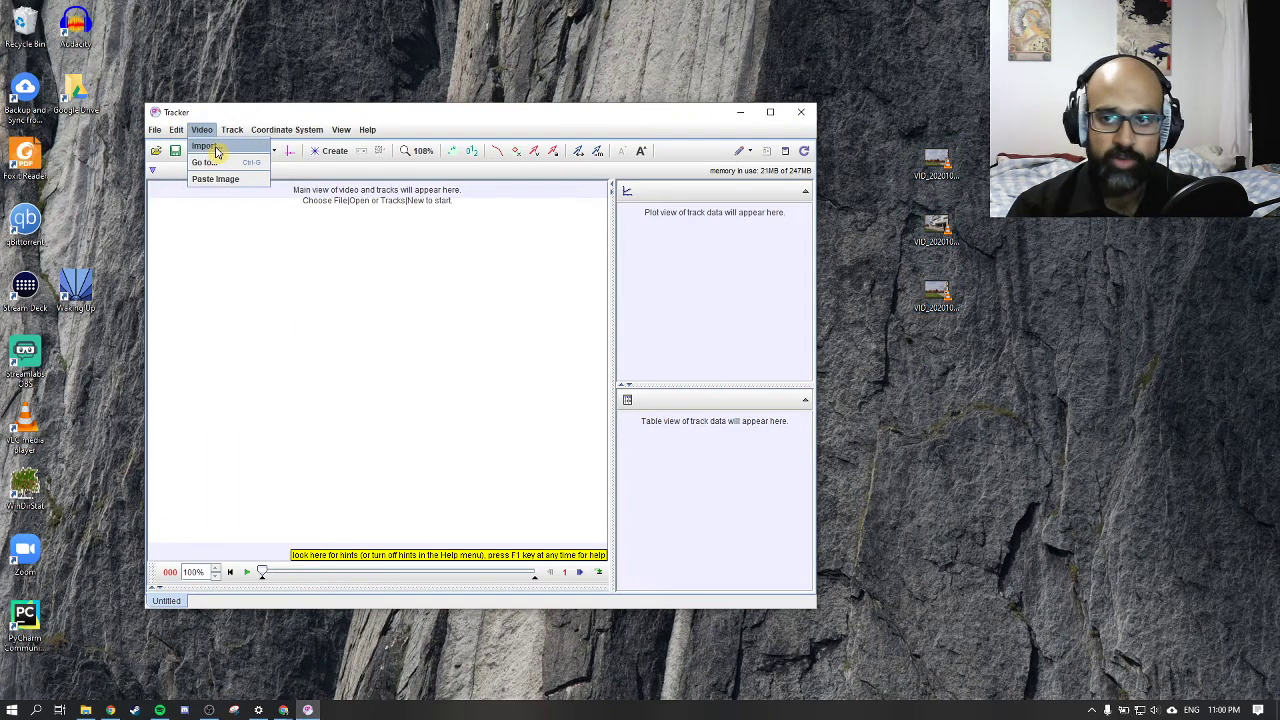
click(212, 147)
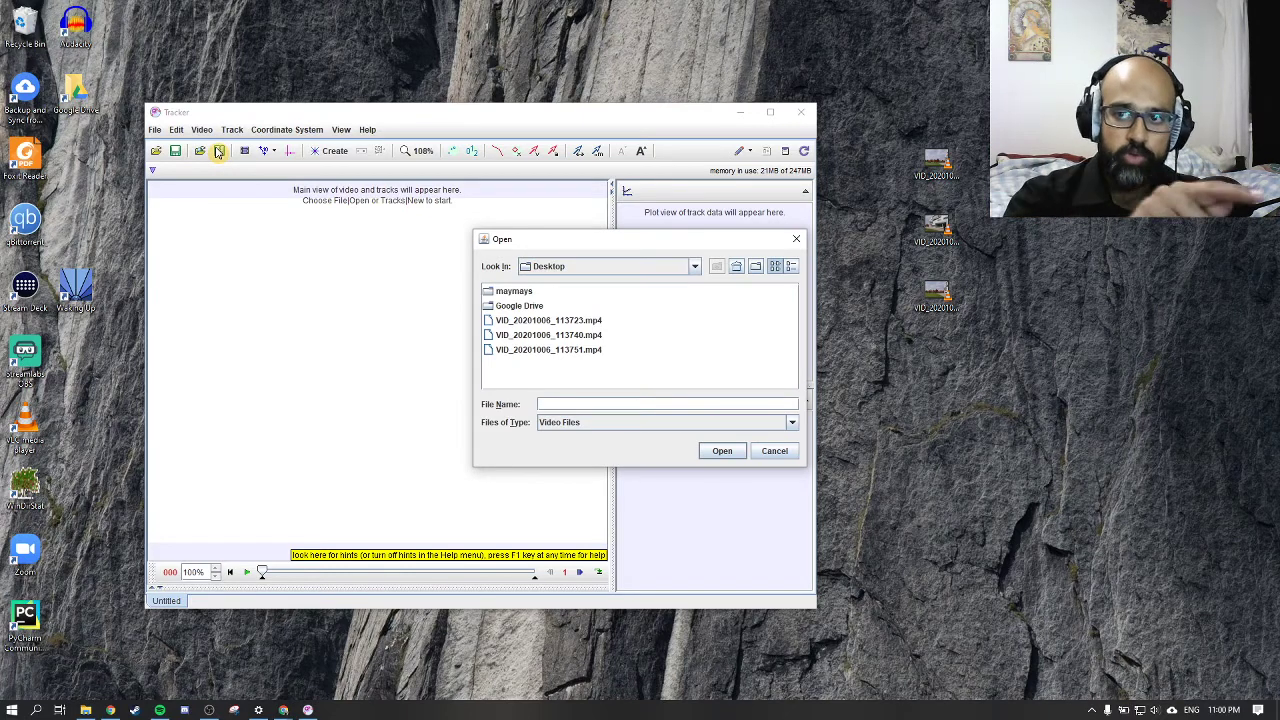
click(580, 352)
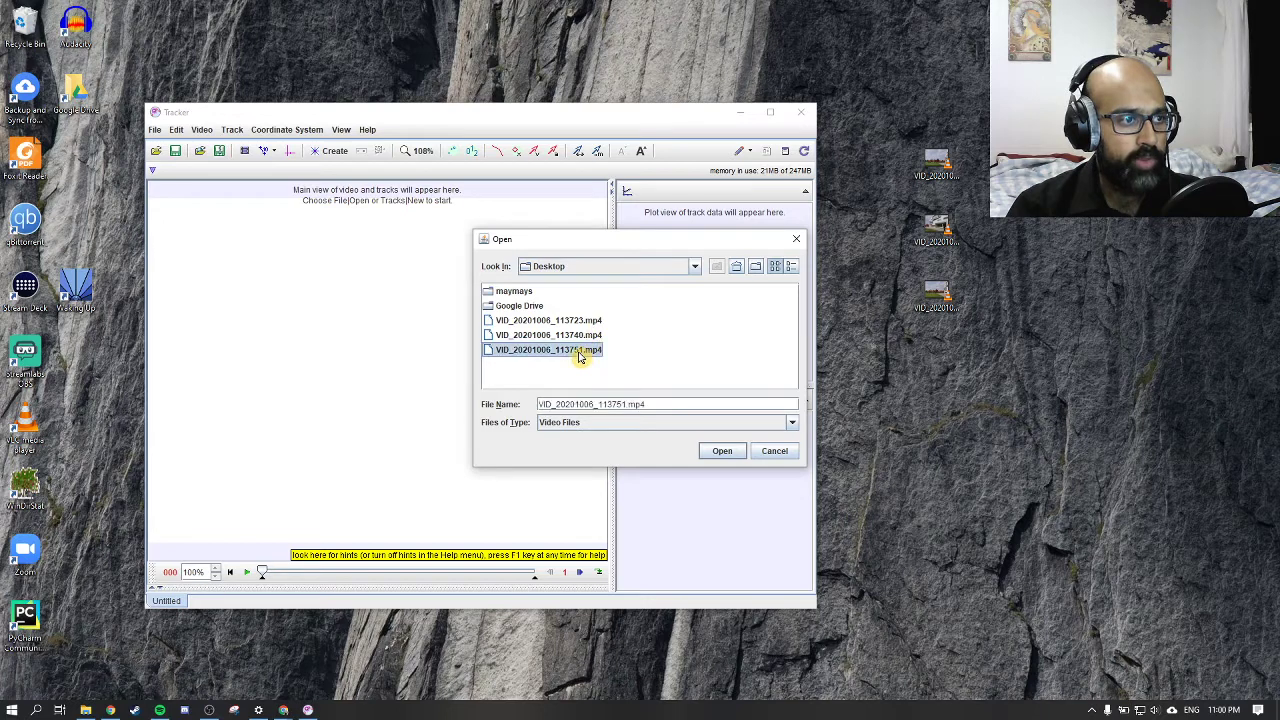
click(710, 450)
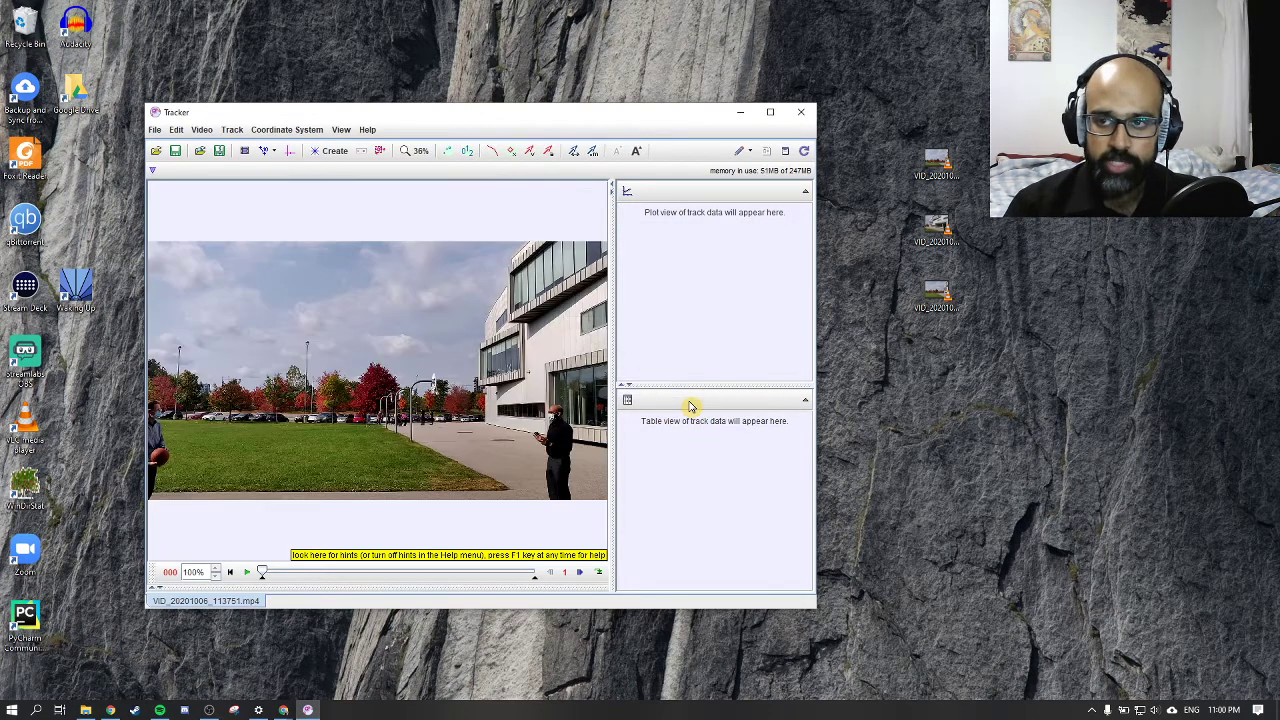
click(770, 114)
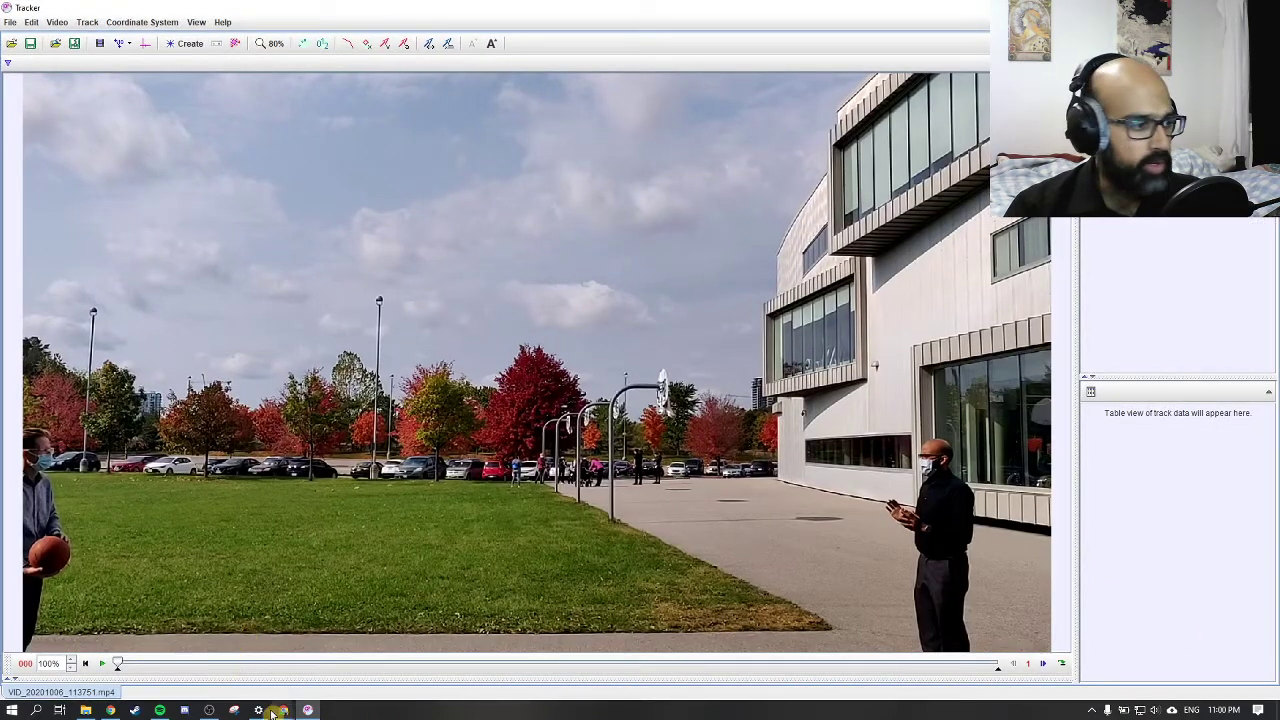
mouse_move(281, 714)
click(334, 664)
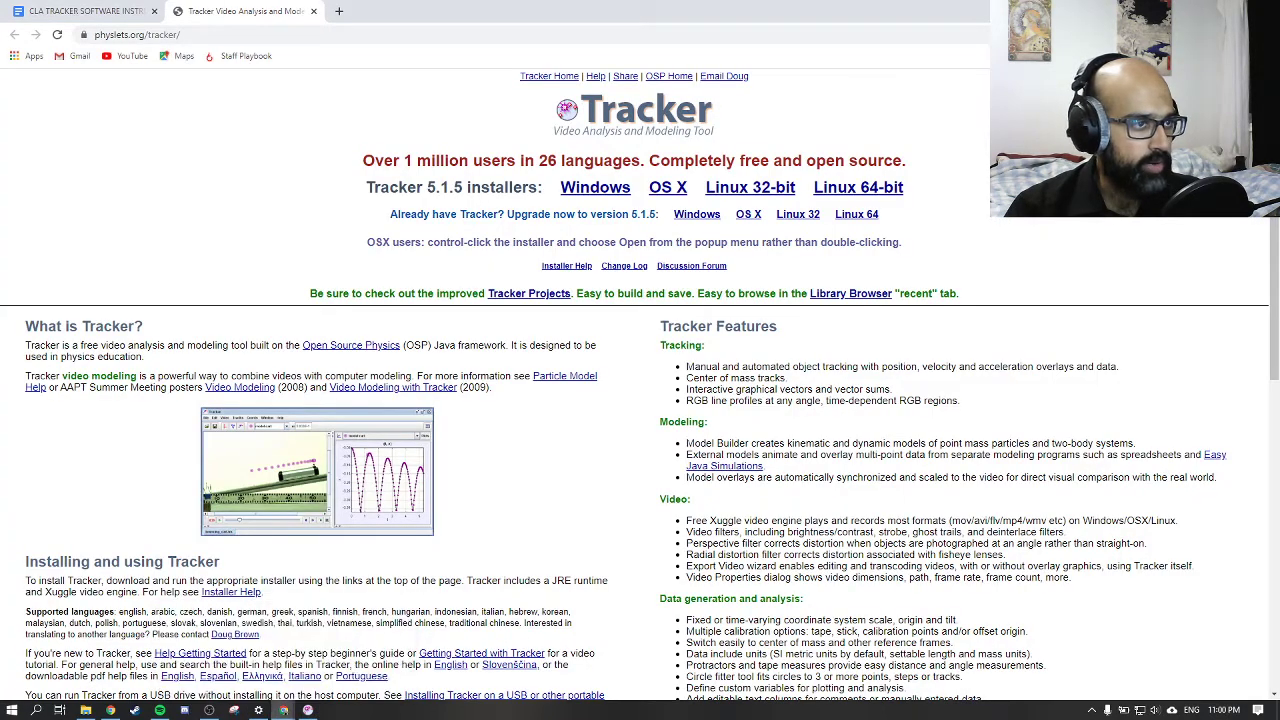
drag(933, 8, 1279, 218)
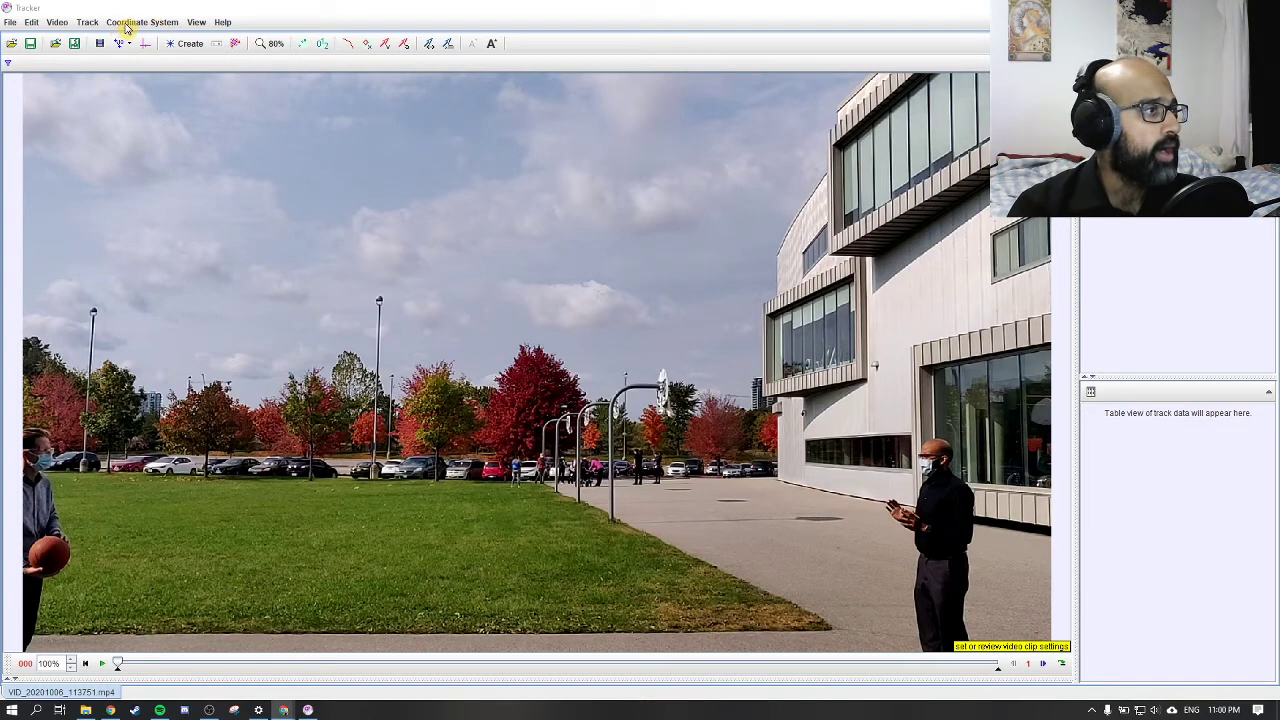
Add a Rotate filter to the video, try the -90° rotation and set the rotation back to None.
click(88, 22)
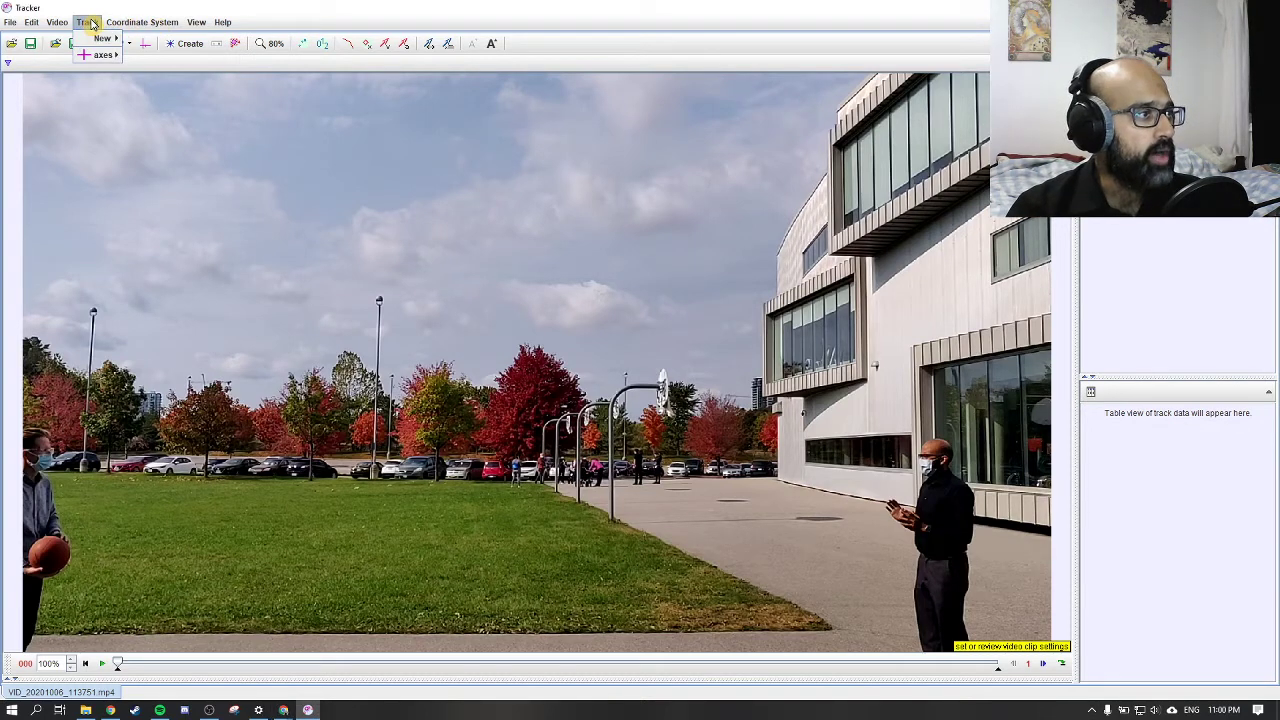
mouse_move(62, 22)
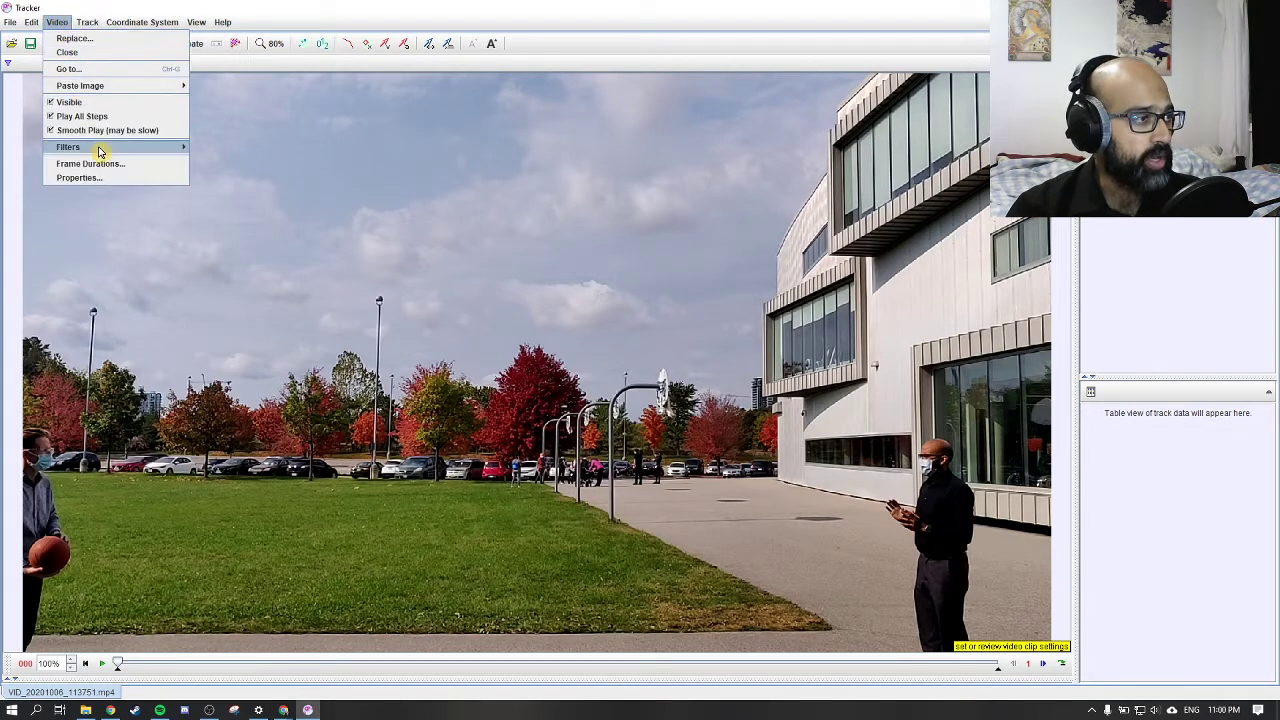
mouse_move(182, 151)
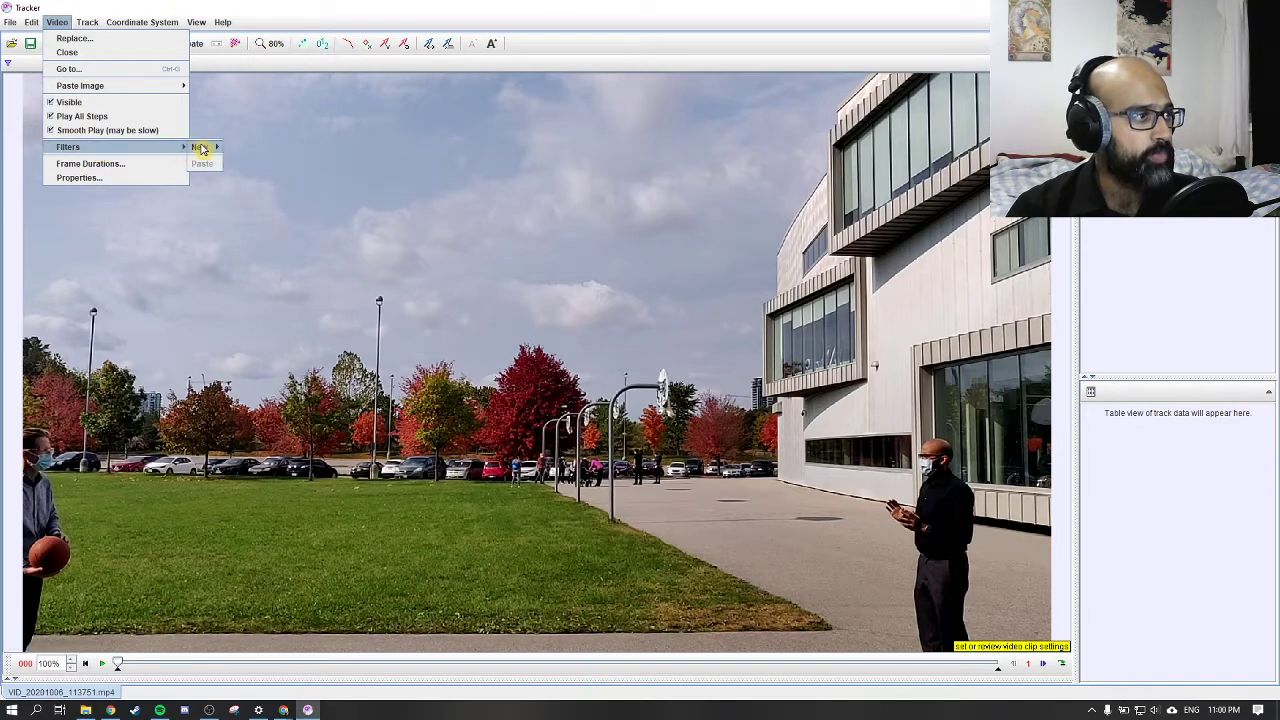
click(287, 286)
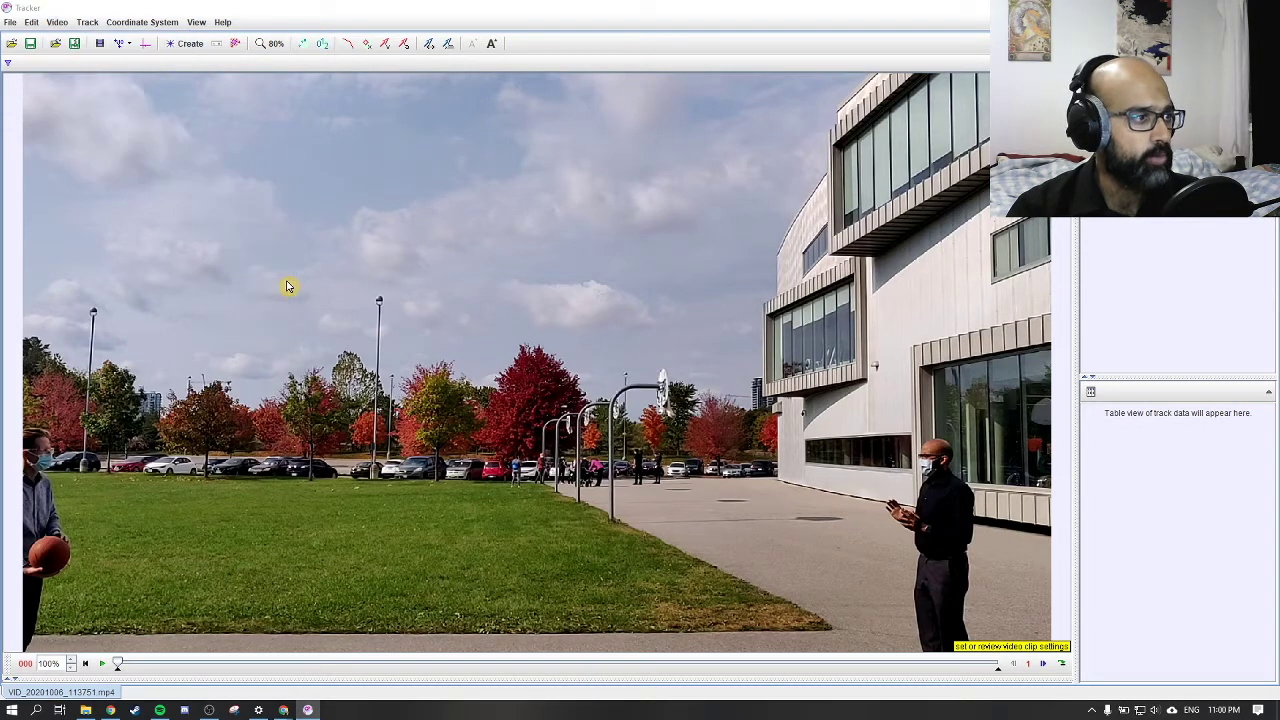
click(623, 377)
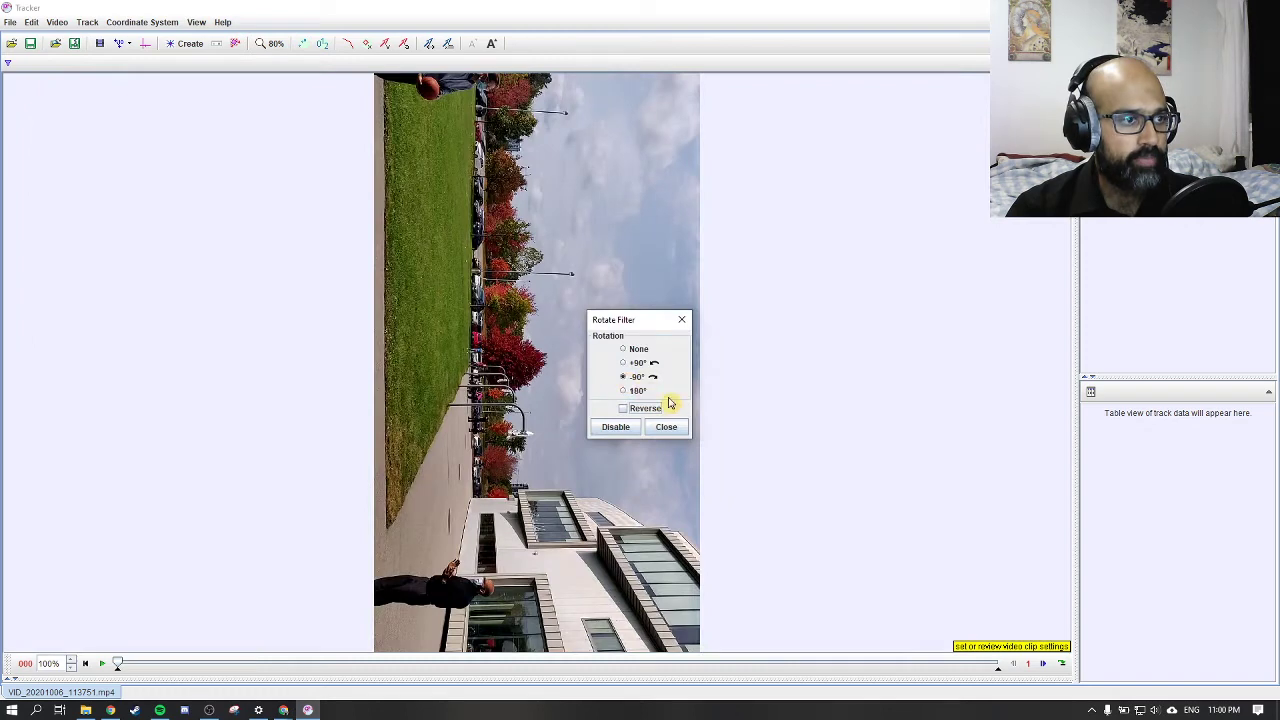
click(623, 349)
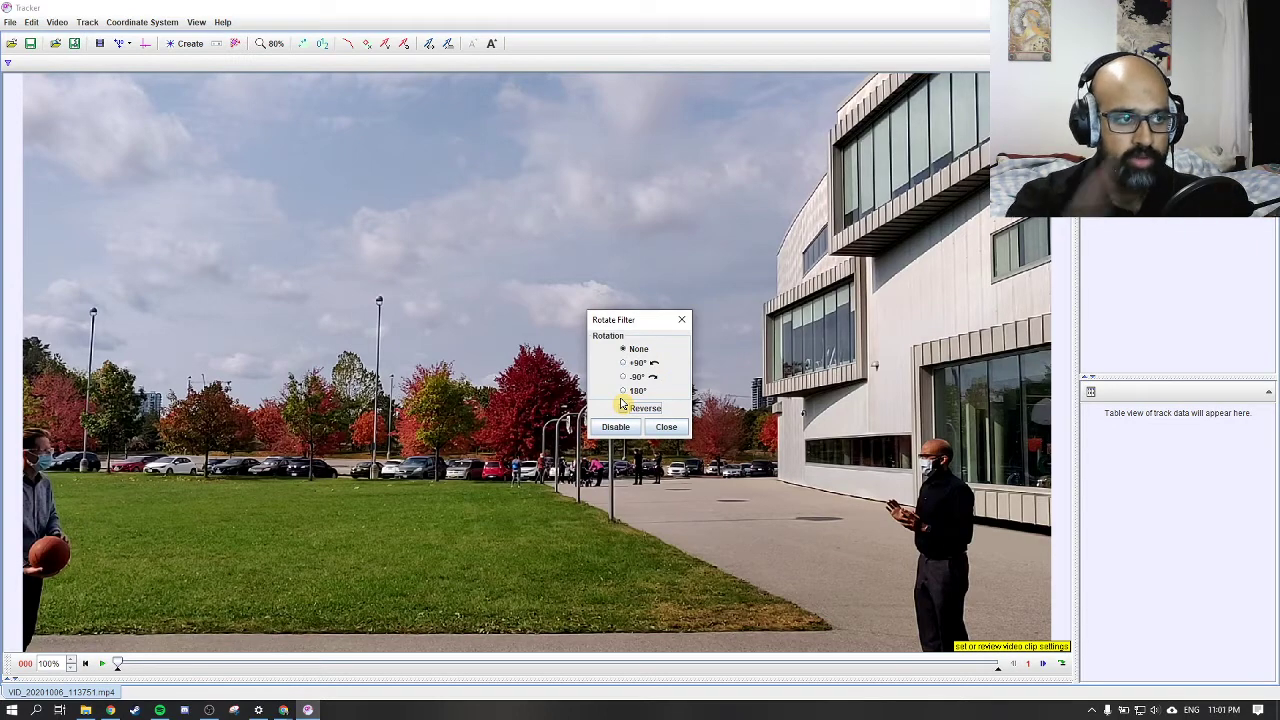
Try mirroring the video with the Rotate filter's Reverse option, turn it off again and close the filter settings.
click(622, 409)
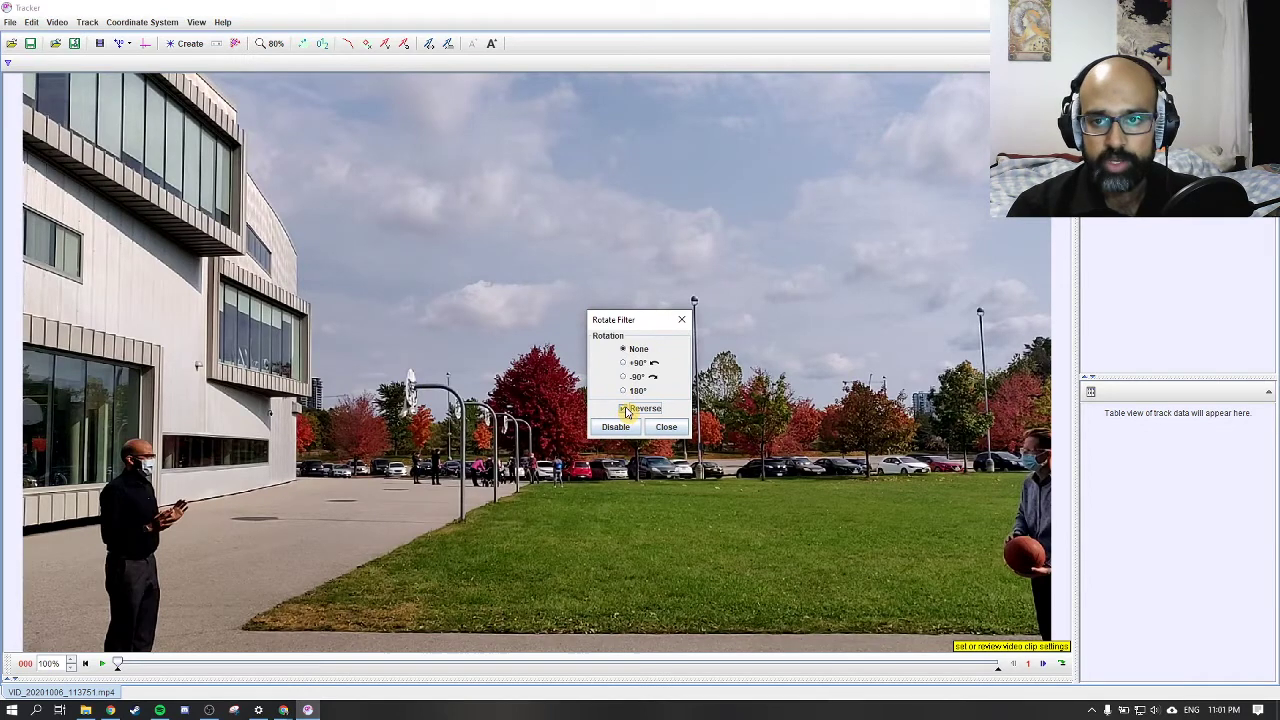
click(623, 409)
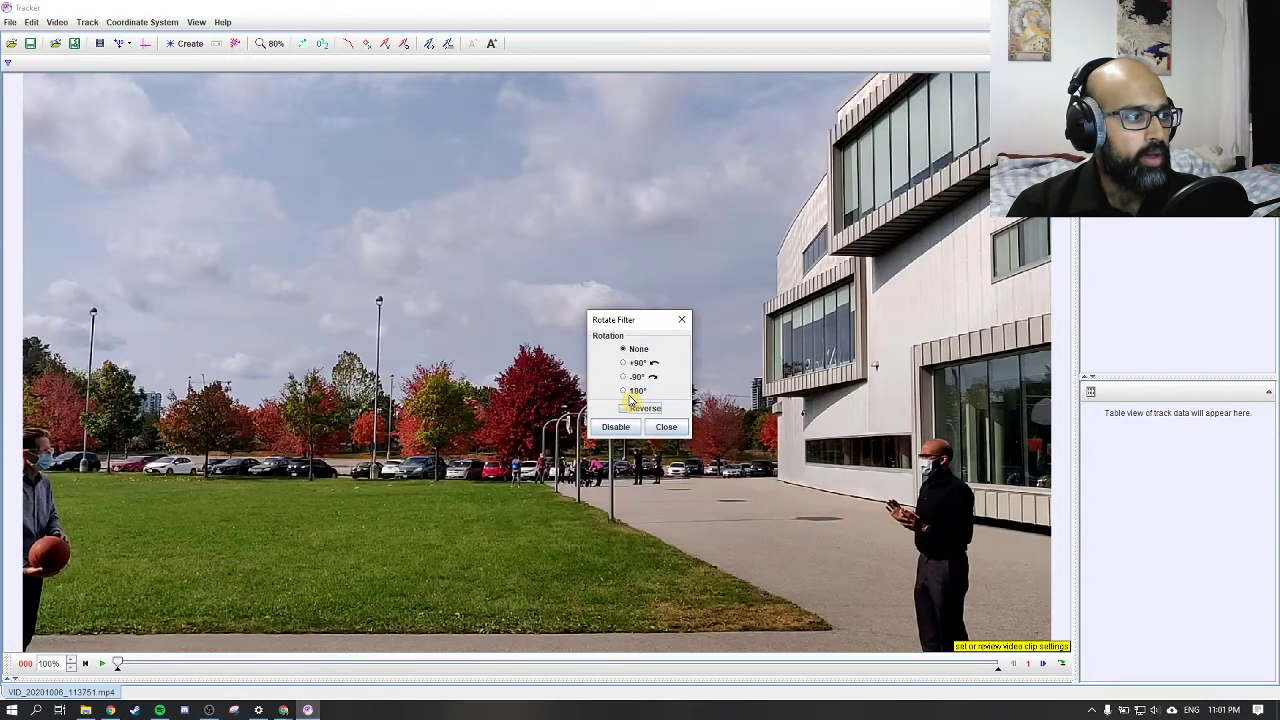
click(666, 427)
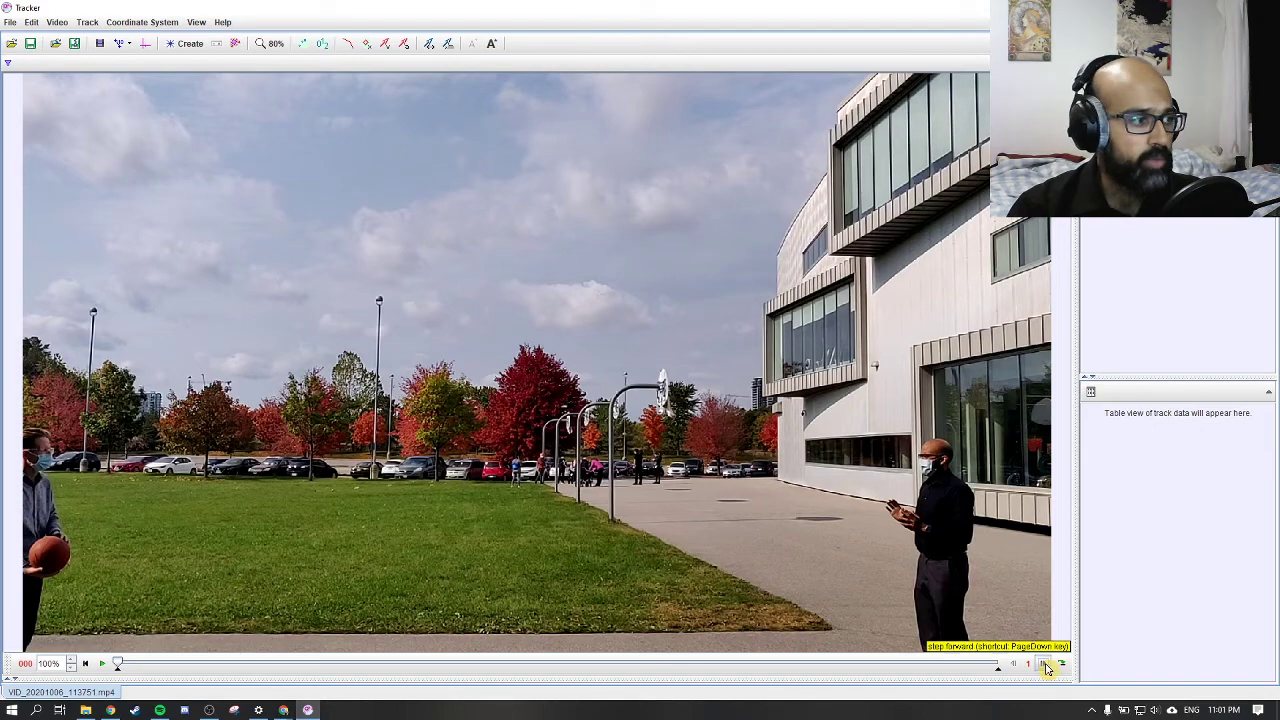
Advance the video frame by frame to frame 021, where the basketball is about to leave the thrower's hand.
click(1044, 664)
click(1044, 664)
click(1044, 664)
click(1044, 664)
click(1044, 664)
click(1044, 664)
click(1044, 664)
click(1044, 664)
click(1044, 664)
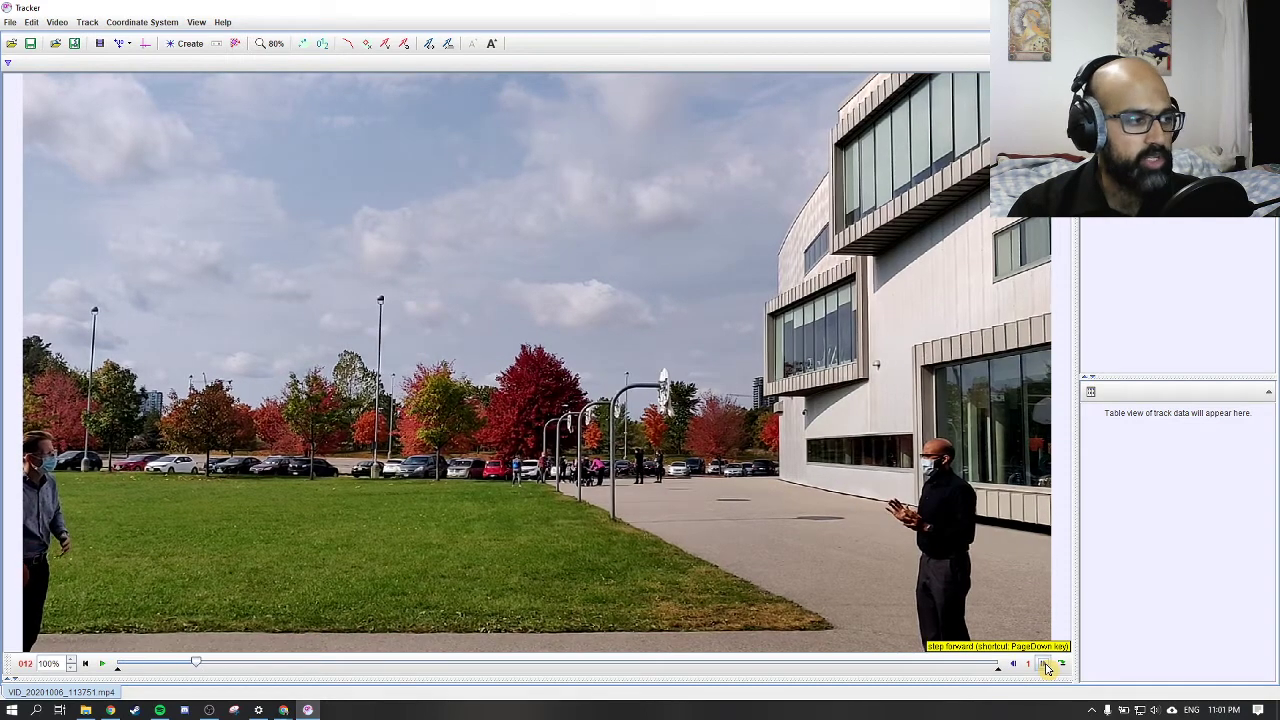
click(1044, 664)
click(1044, 664)
click(1044, 664)
click(1044, 664)
click(1045, 665)
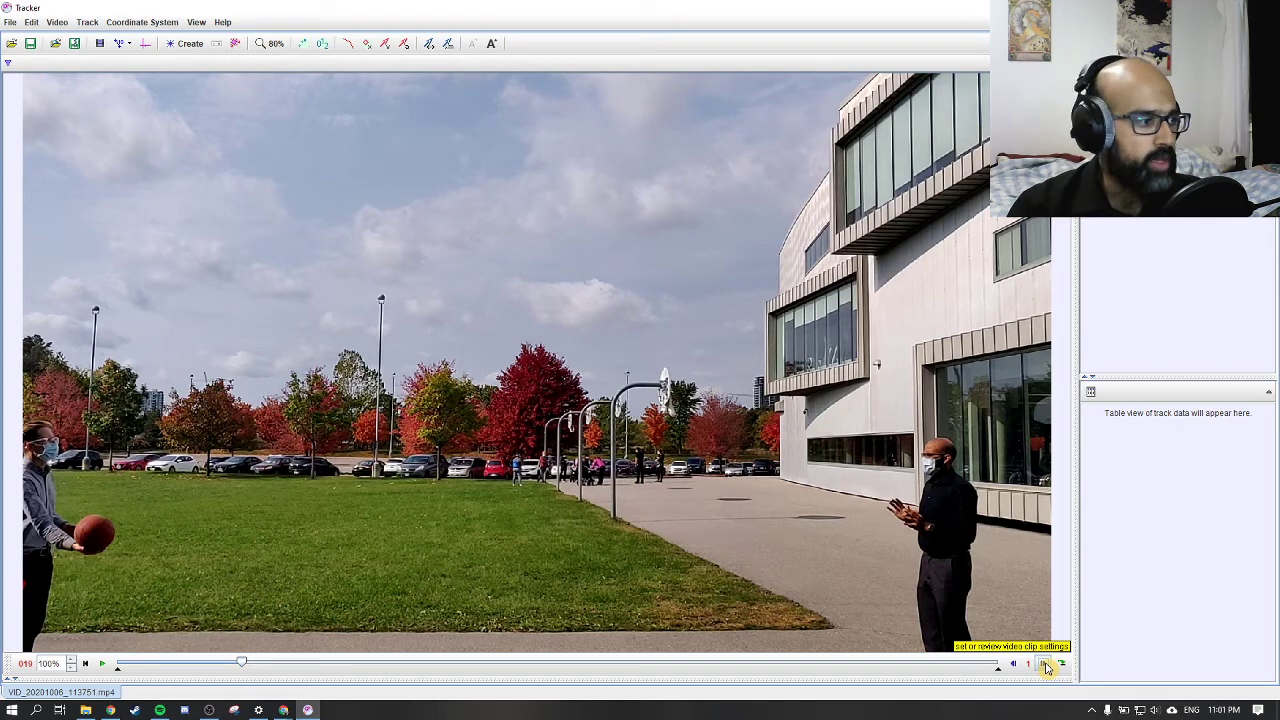
click(1046, 666)
click(1046, 666)
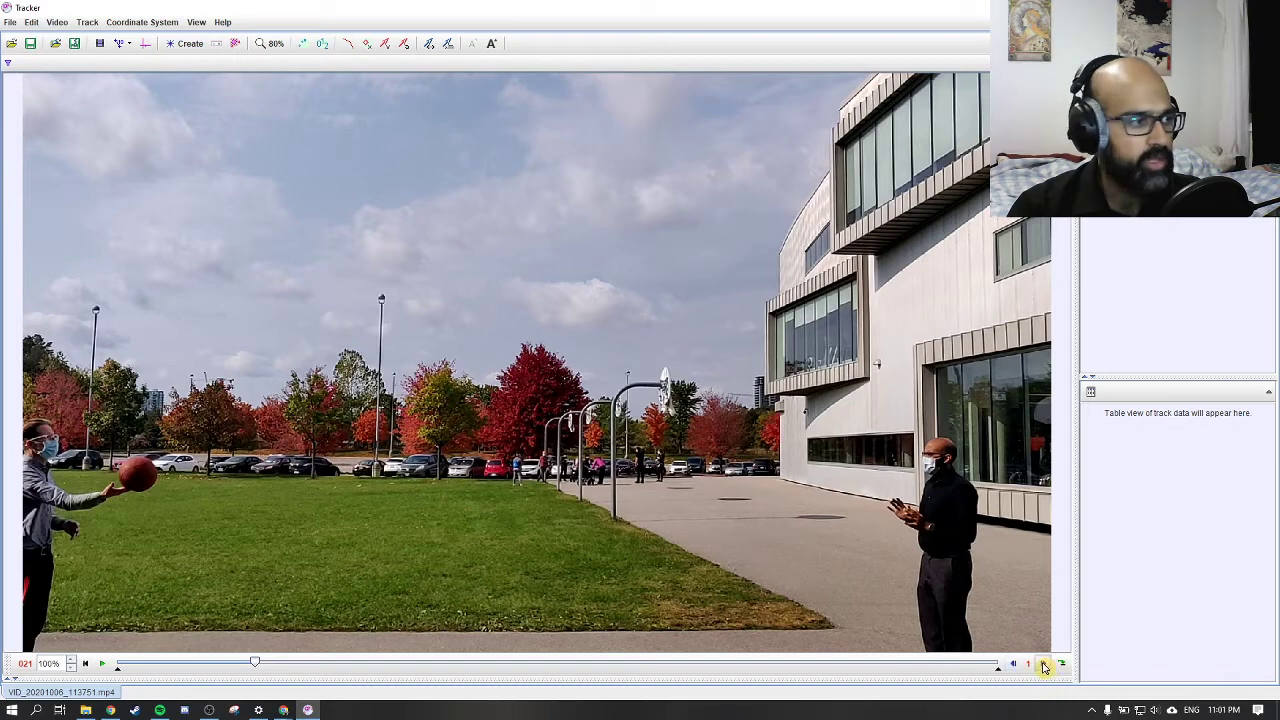
Compare frames 021 and 022 around the ball's release and leave the video at frame 021.
click(1044, 667)
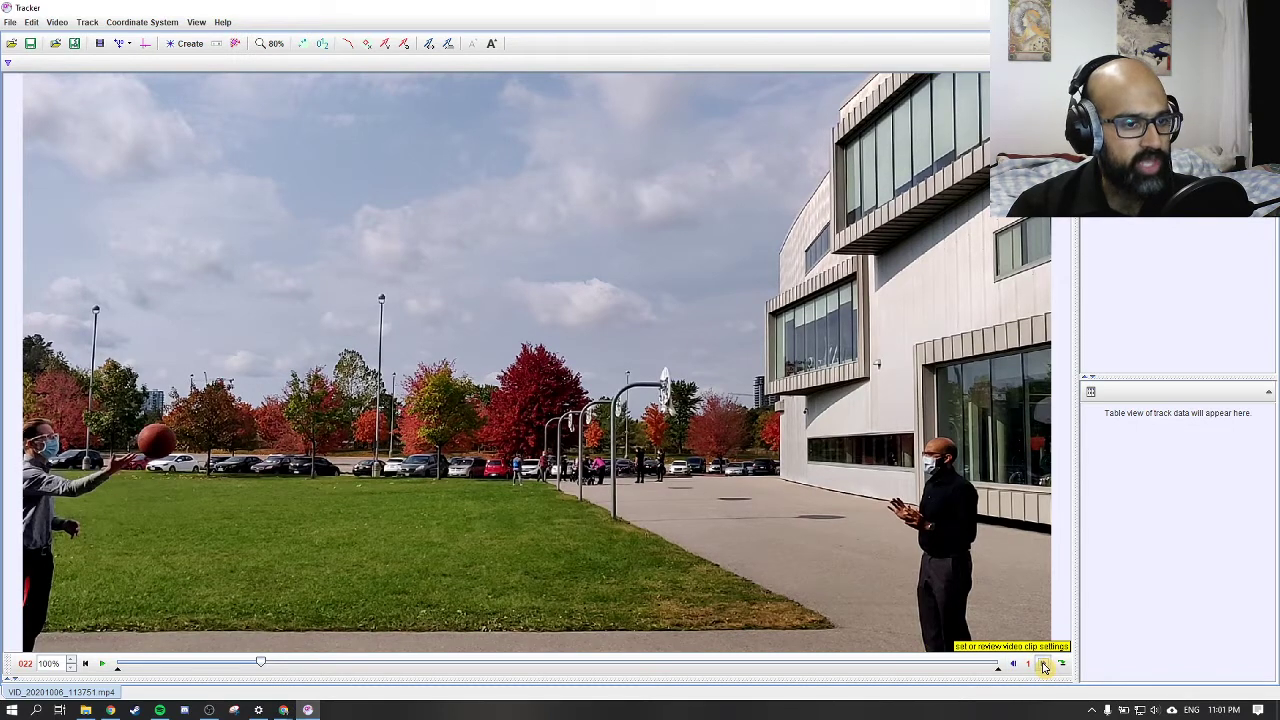
click(1017, 667)
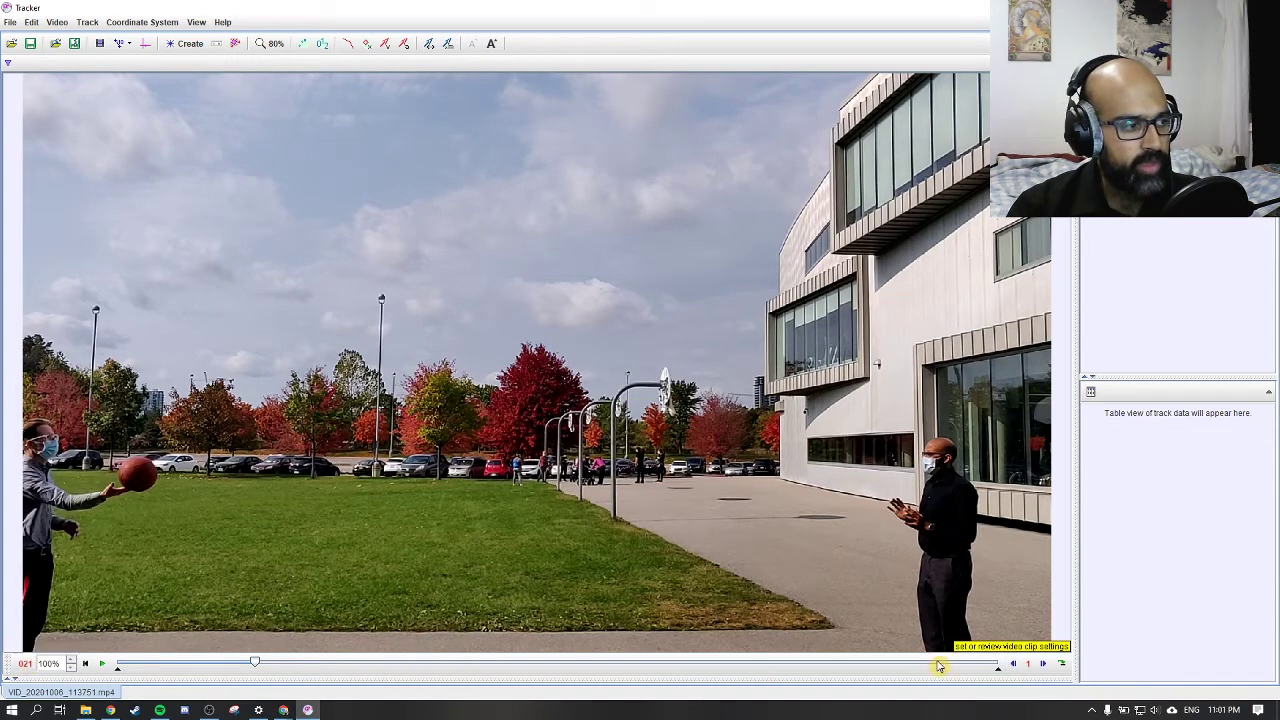
click(1040, 665)
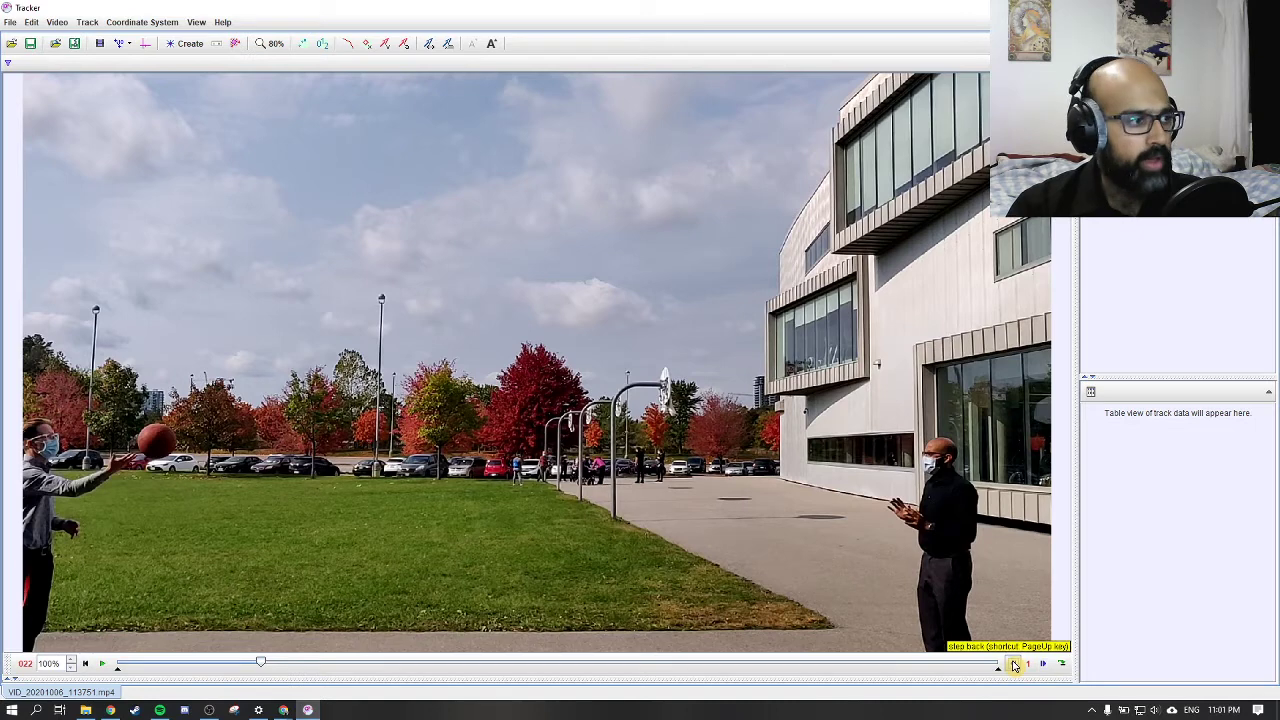
click(1014, 665)
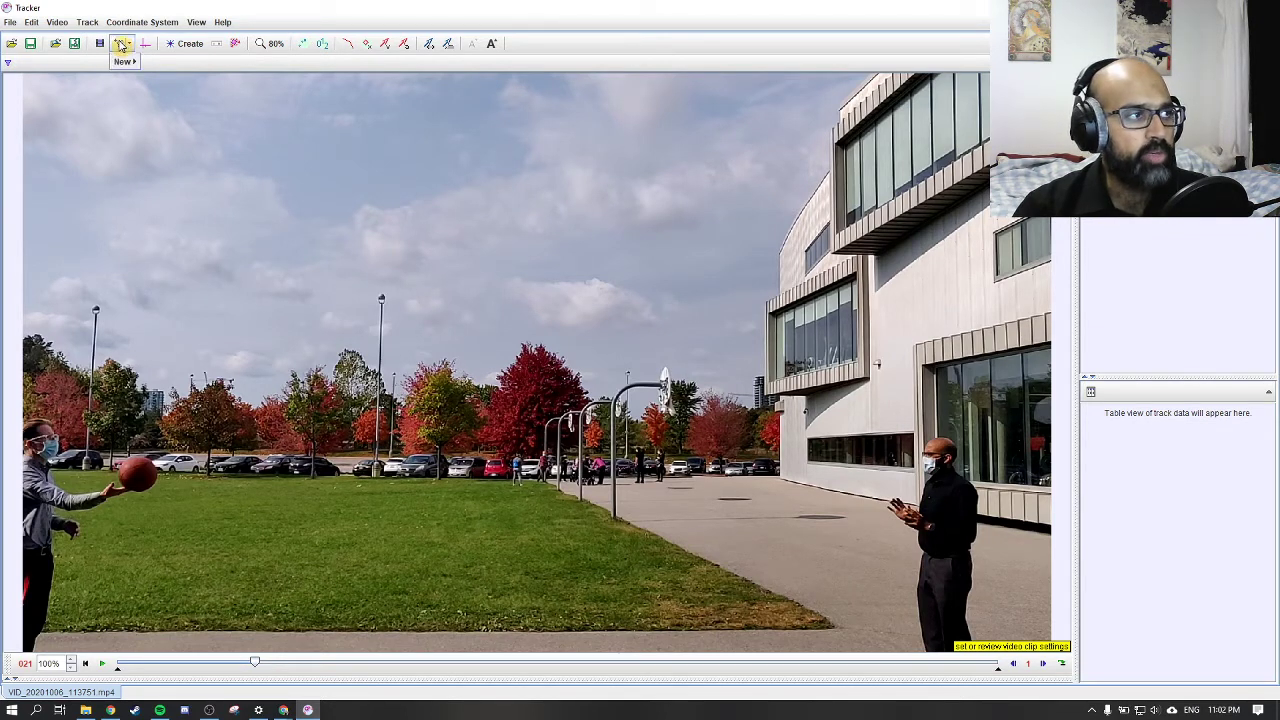
Create a calibration stick from the top of the catcher's head to his estimated foot level below the video image.
click(122, 44)
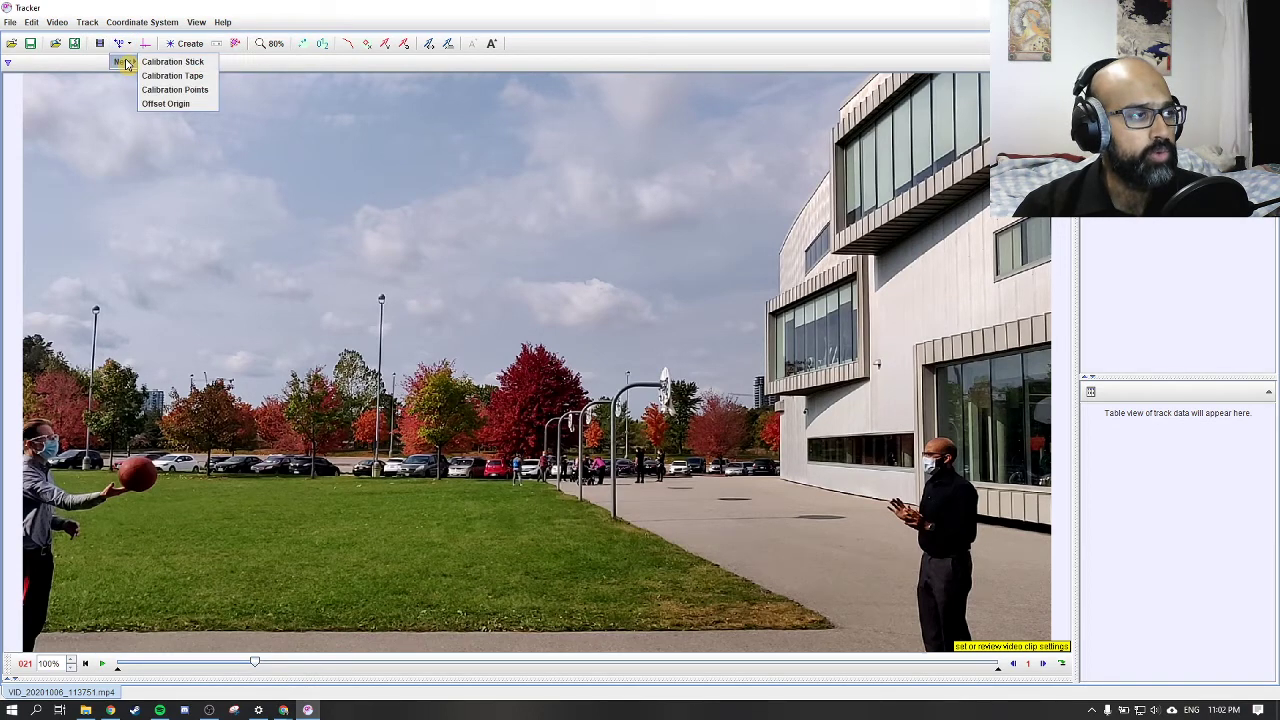
click(172, 62)
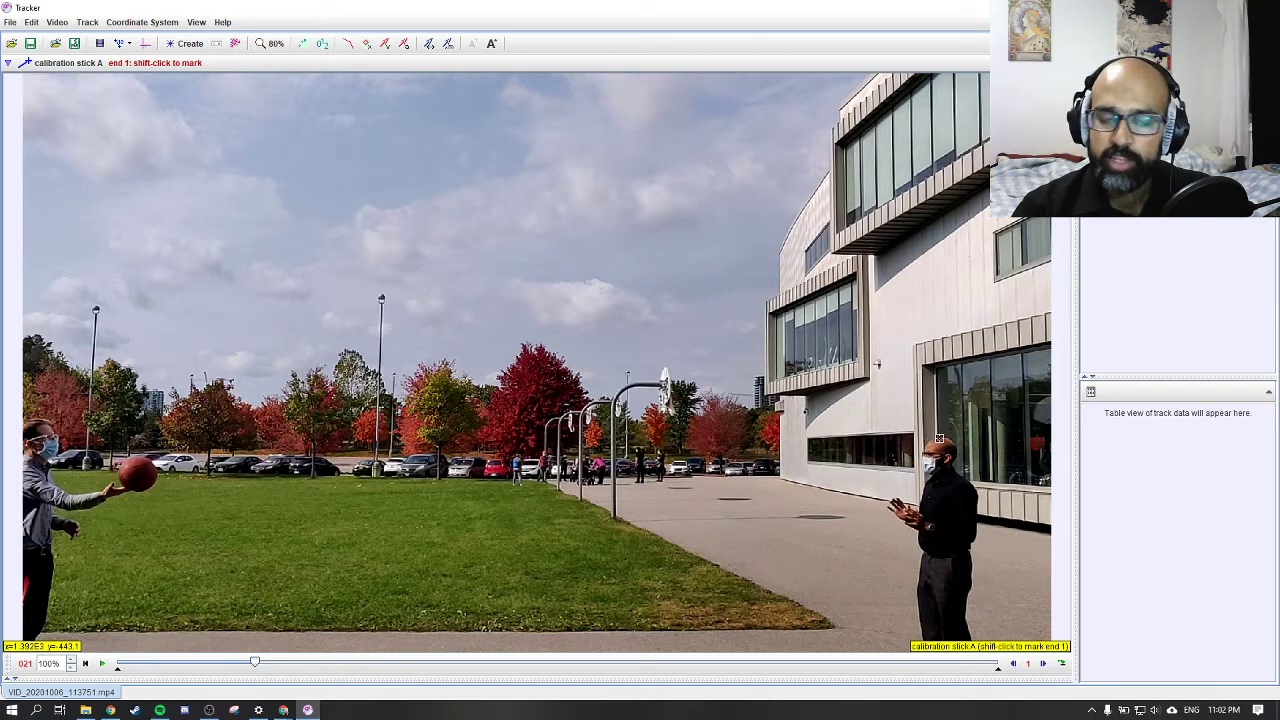
shift+click(940, 444)
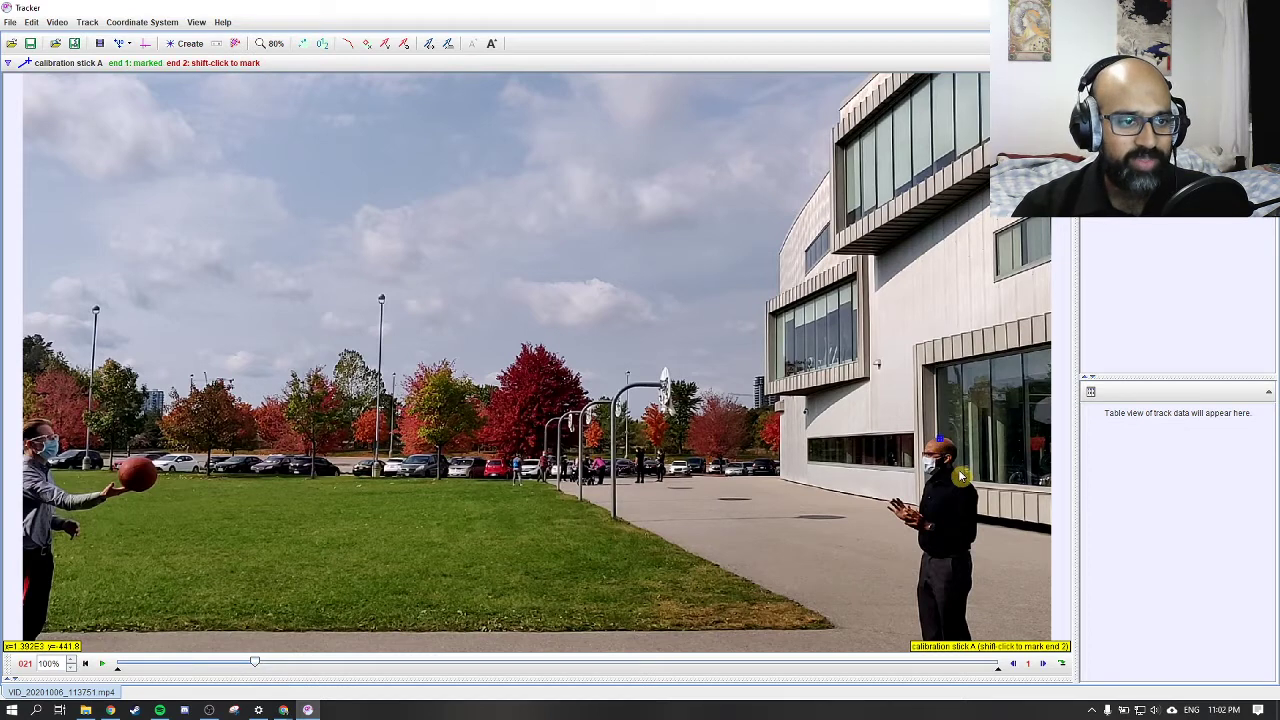
scroll(958, 476, down, 1)
scroll(928, 478, down, 1)
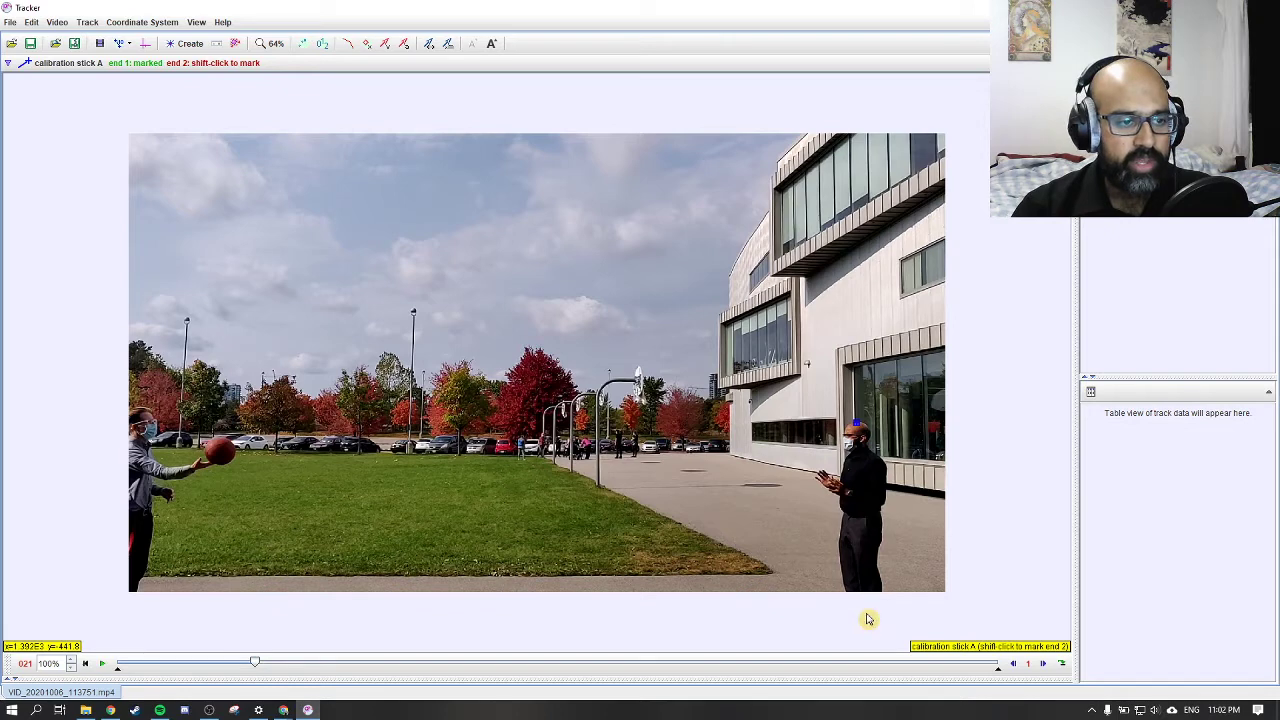
shift+click(864, 637)
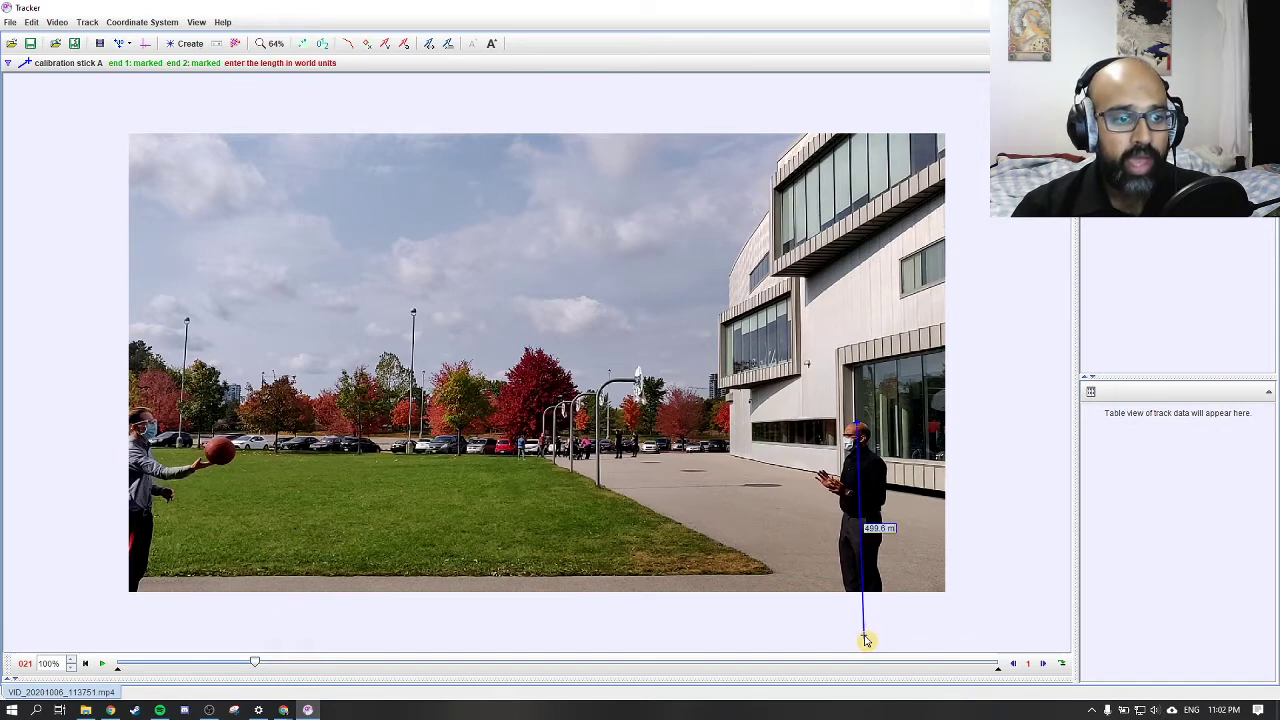
Fine-tune both ends of the calibration stick at the catcher's head and estimated foot level, keeping it nearly vertical.
drag(857, 646, 861, 647)
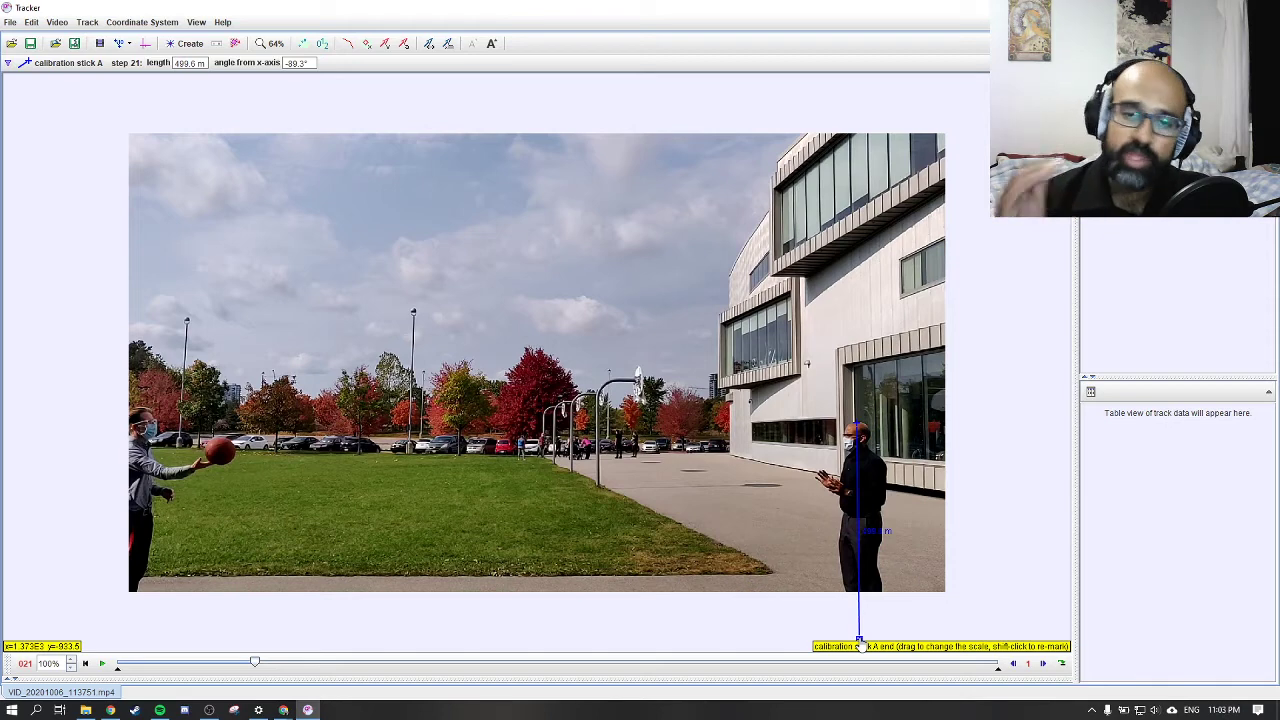
scroll(922, 514, down, 1)
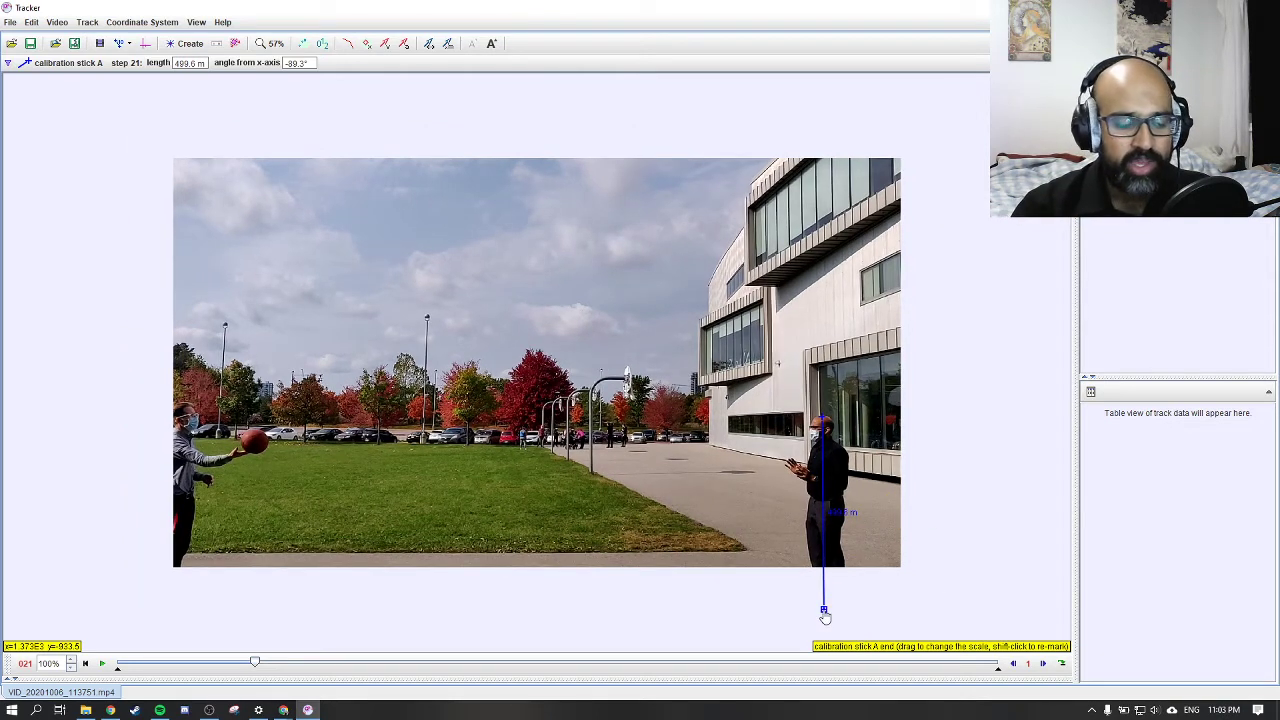
mouse_move(824, 617)
mouse_down()
mouse_move(820, 606)
mouse_move(834, 614)
mouse_move(823, 609)
mouse_up()
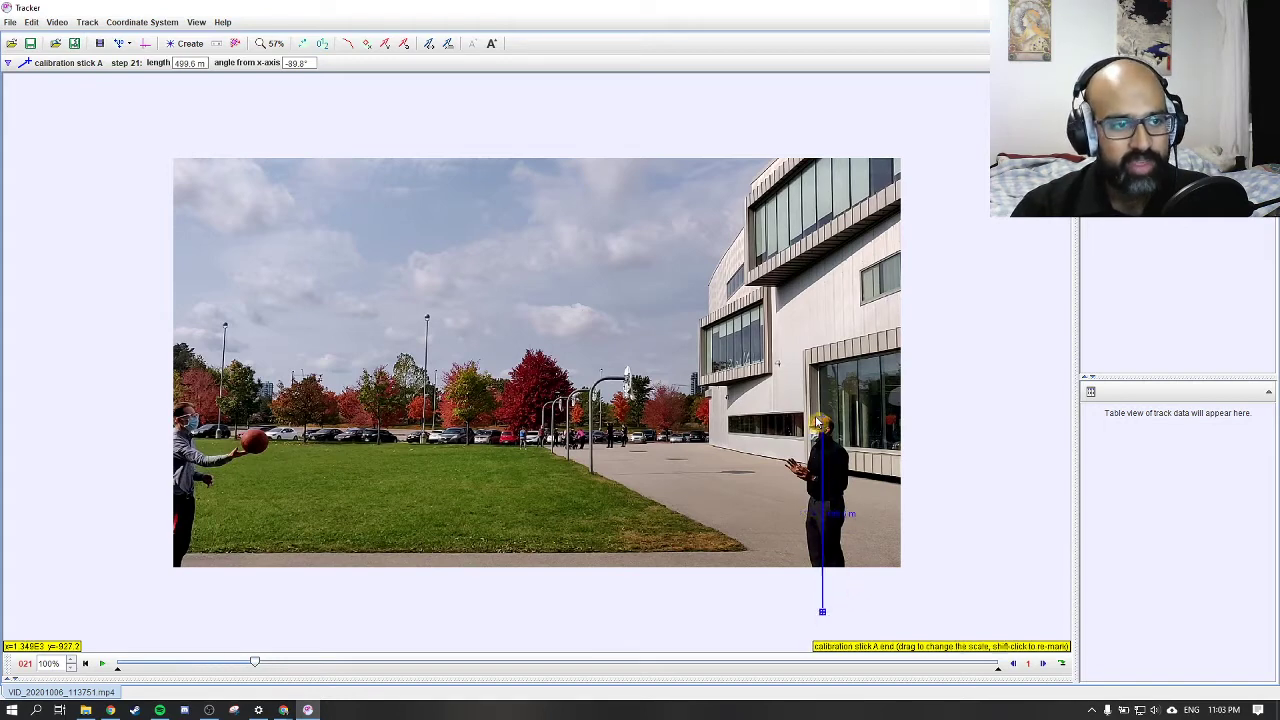
drag(821, 418, 818, 414)
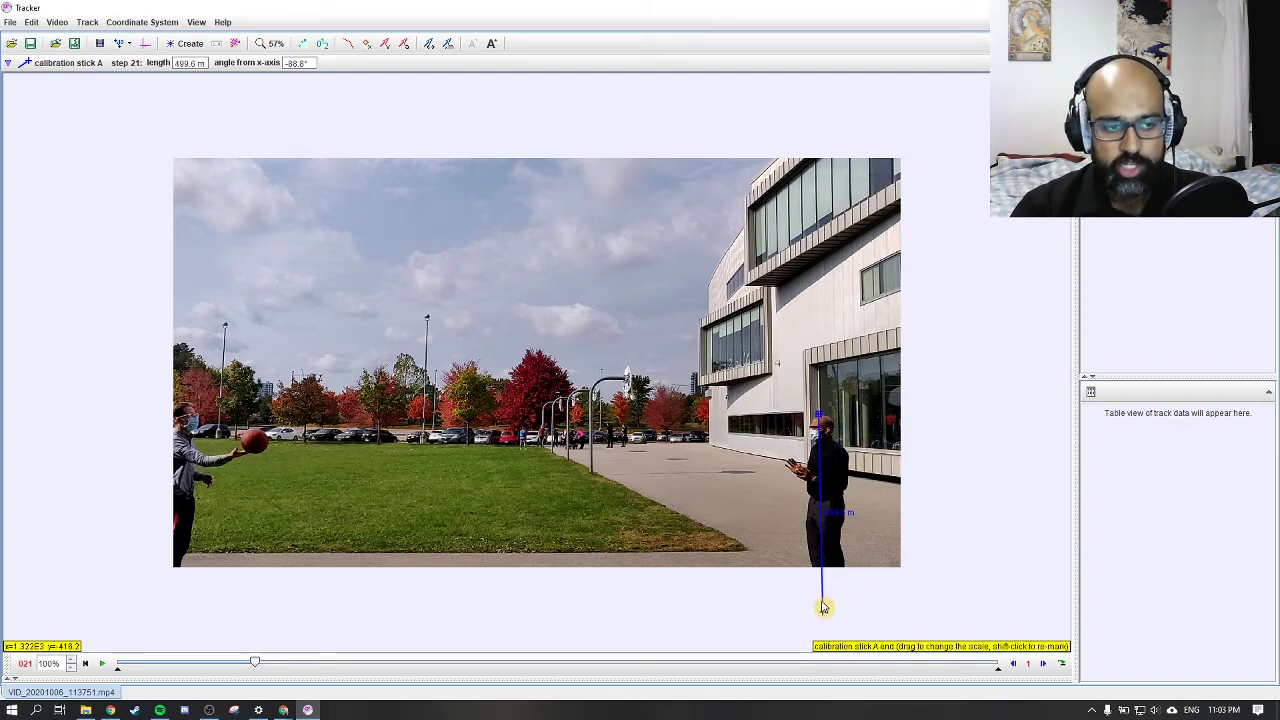
Set the calibration stick's length to 1.78 m.
click(846, 511)
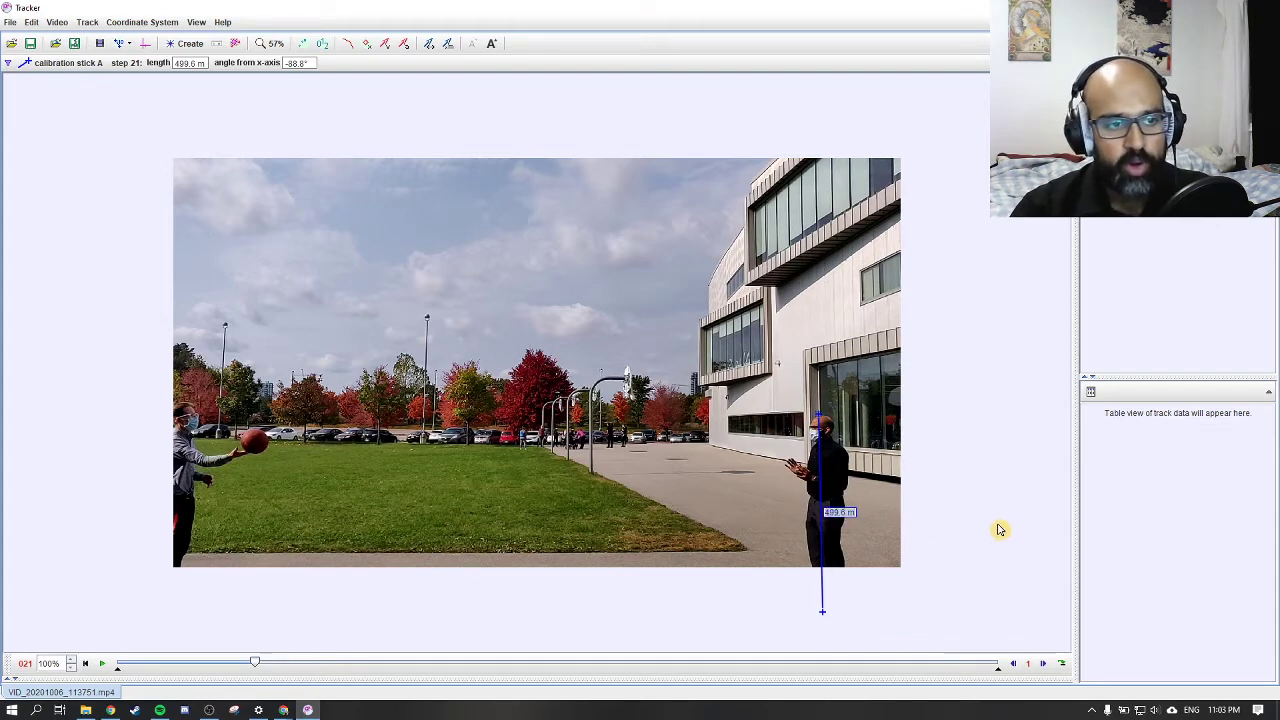
click(857, 514)
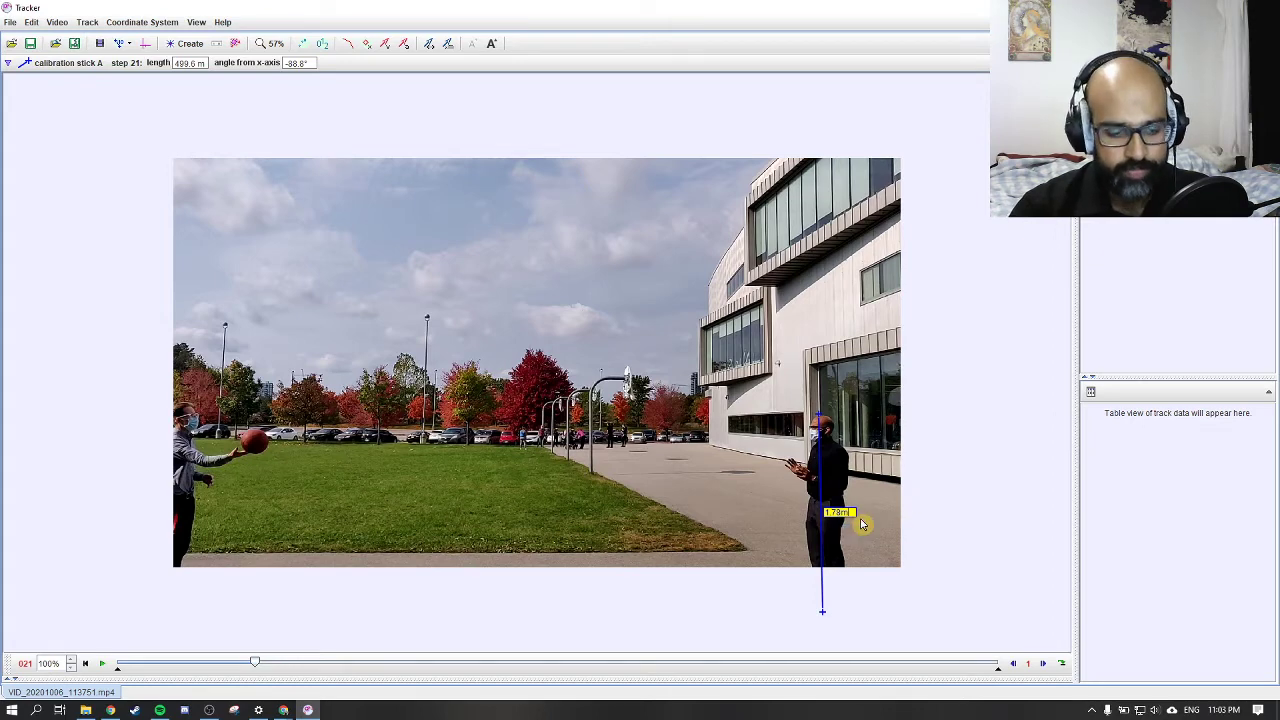
key(Return)
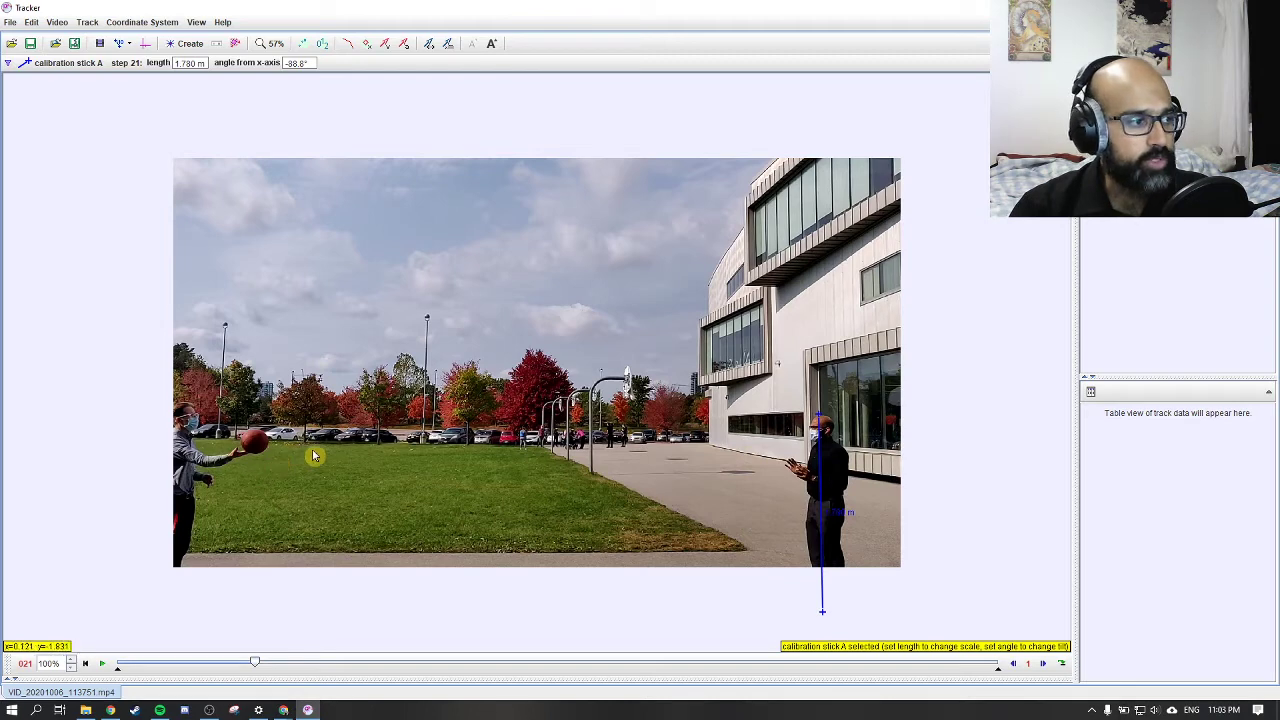
Place the coordinate axes' origin beside the thrower, level with the calibration stick's lower end, and set the current frame's time to zero.
click(147, 43)
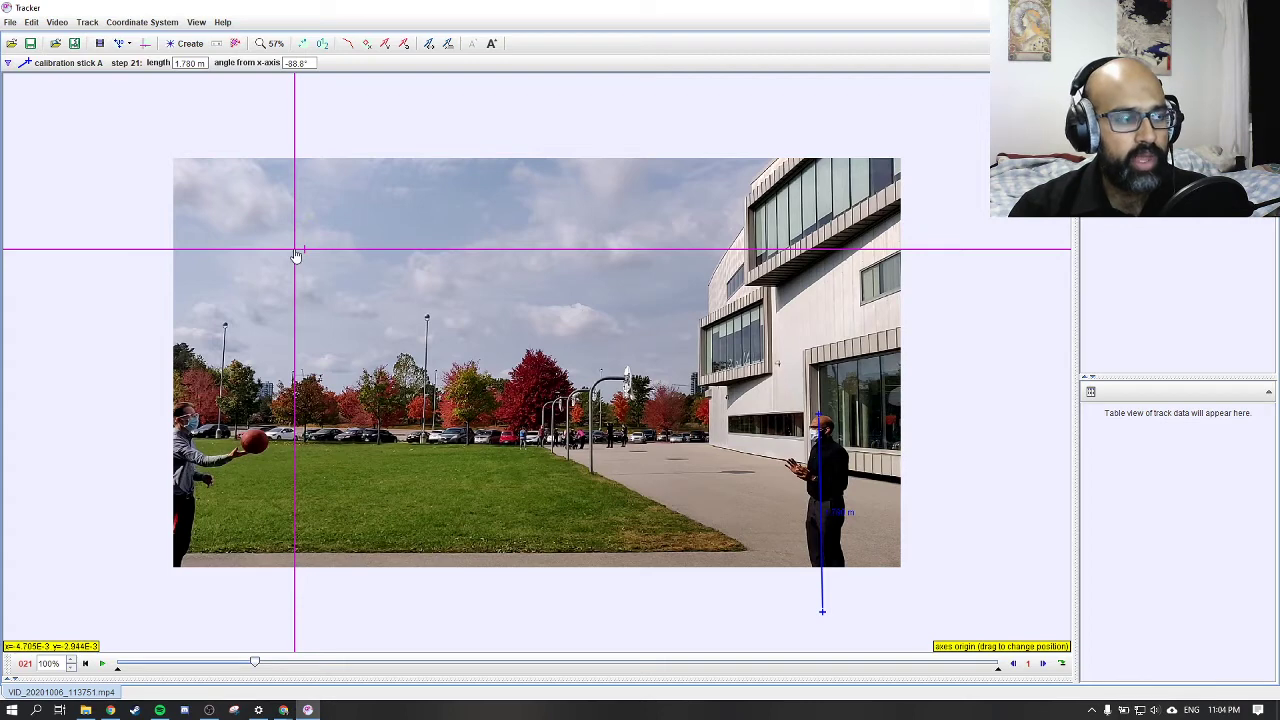
drag(297, 255, 171, 614)
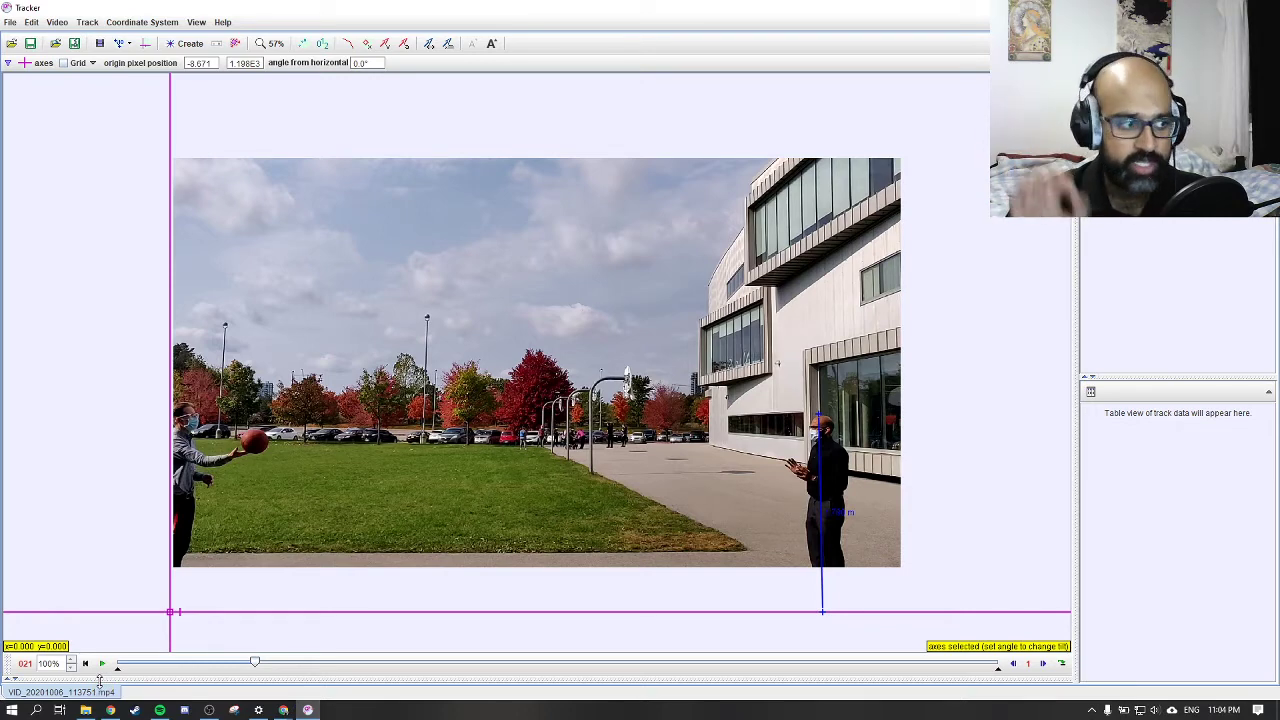
click(27, 668)
mouse_move(29, 668)
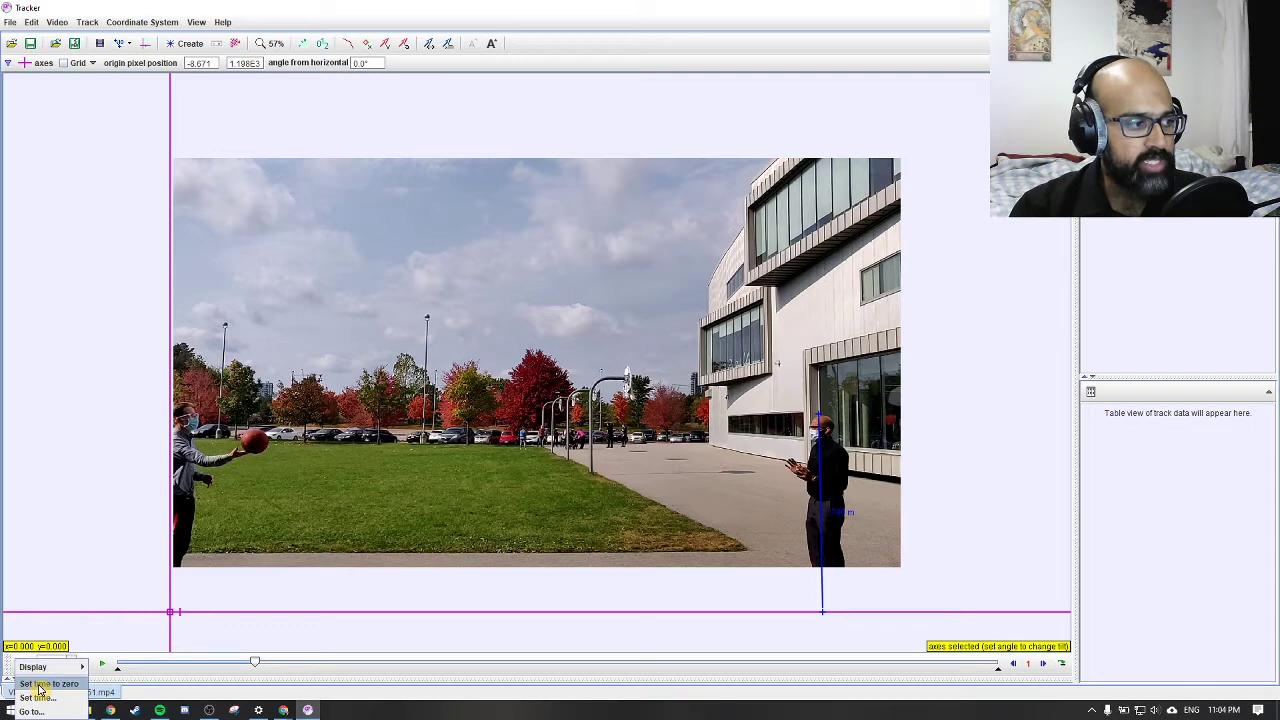
click(40, 685)
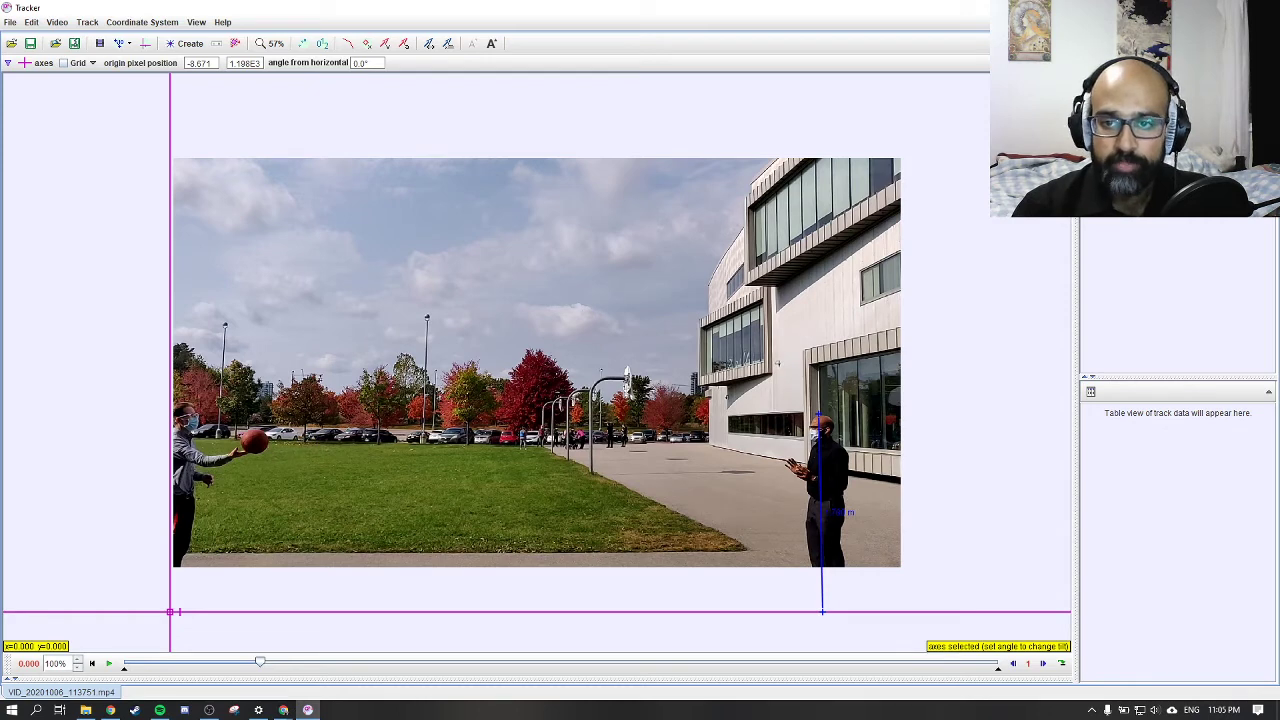
Create a point mass track and mark the basketball's center in the time-zero frame.
click(187, 44)
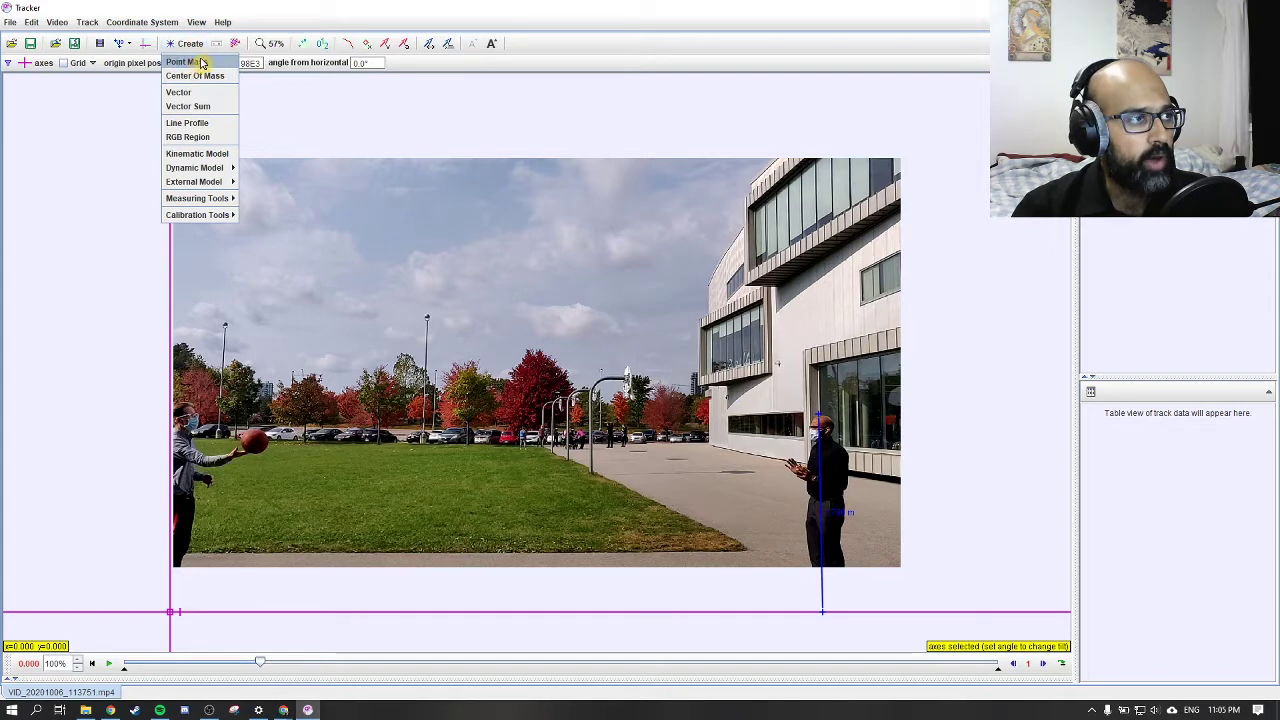
click(201, 63)
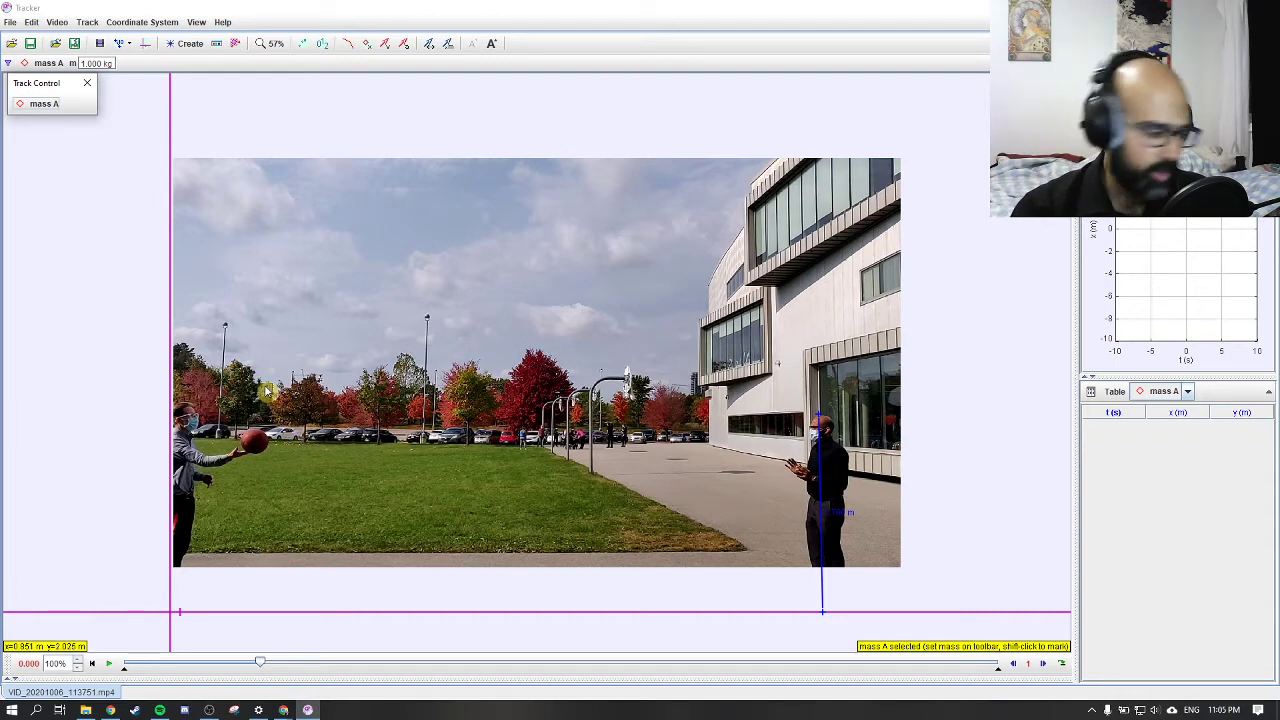
key(shift)
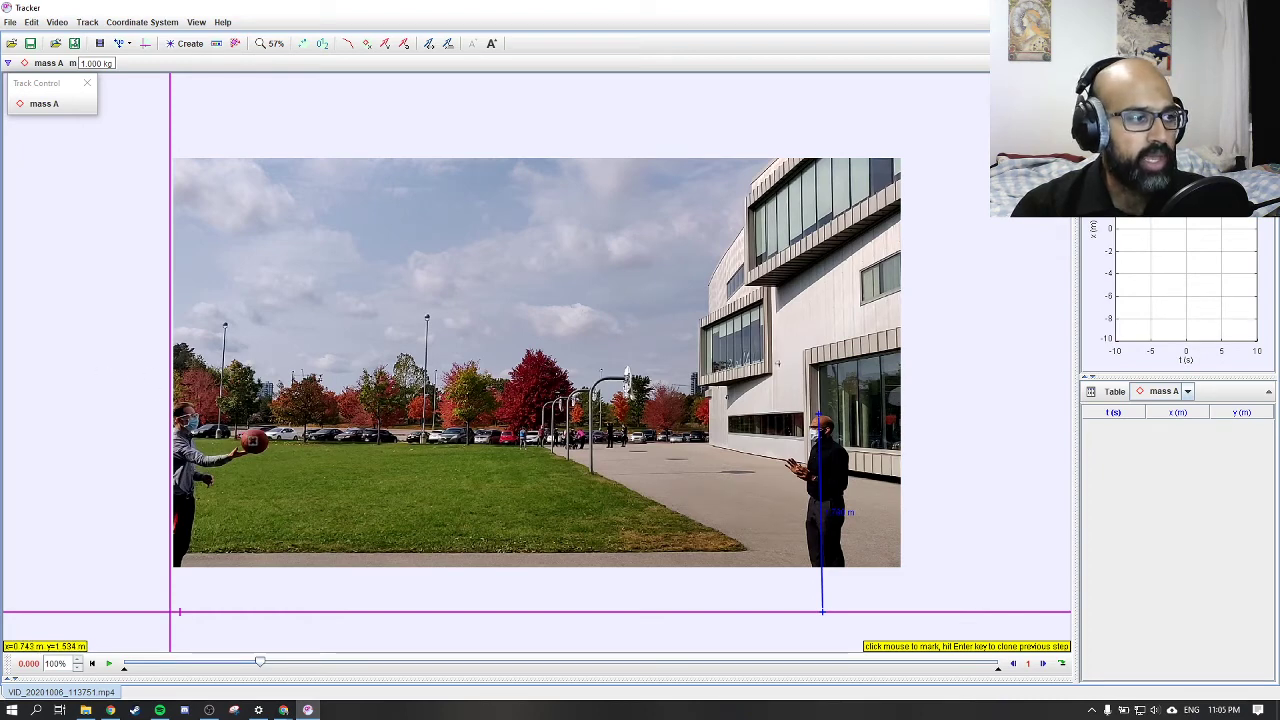
shift+click(255, 442)
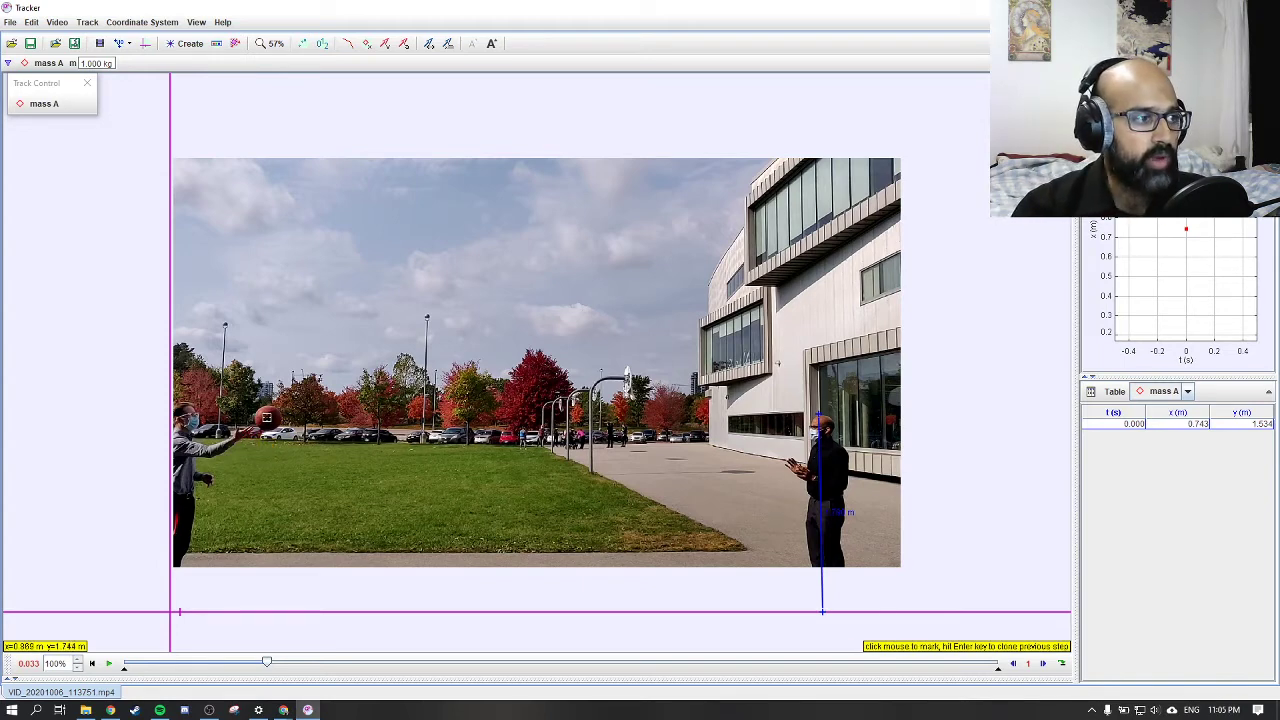
Mark the basketball's center on mass A in every frame from 0.033 s until the catch at 1.366 s.
shift+click(266, 418)
shift+click(281, 394)
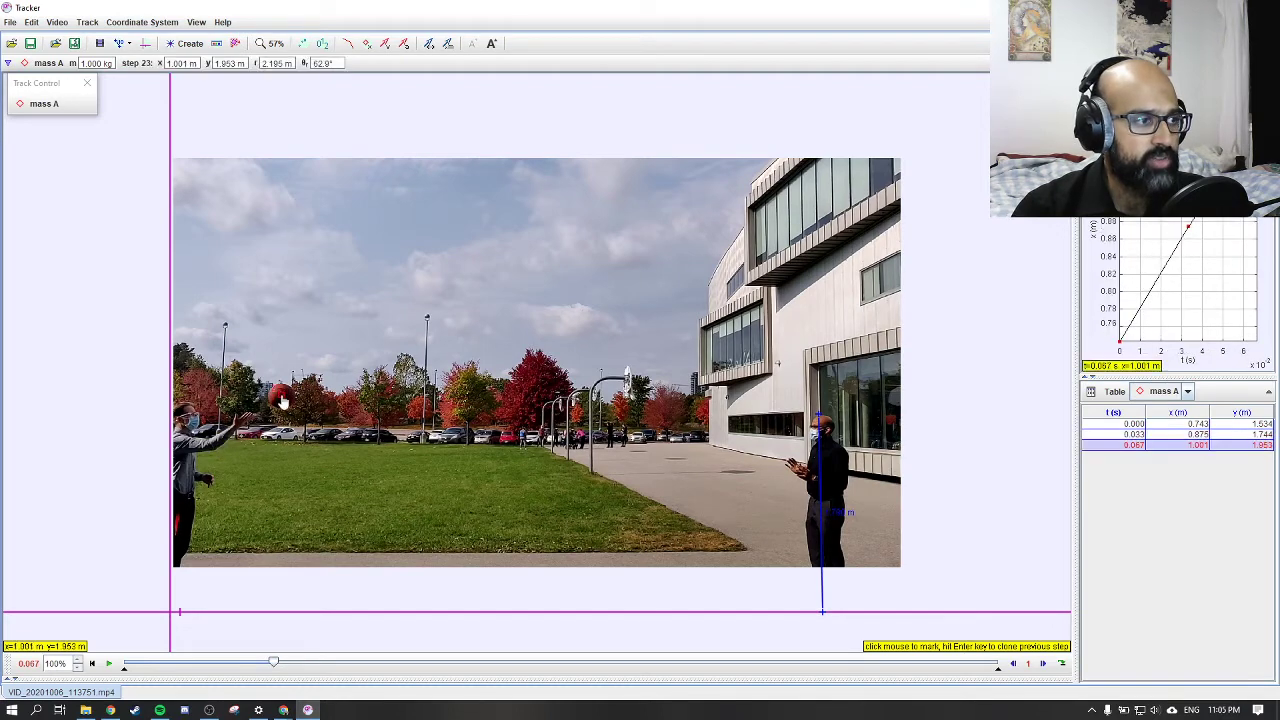
shift+click(294, 374)
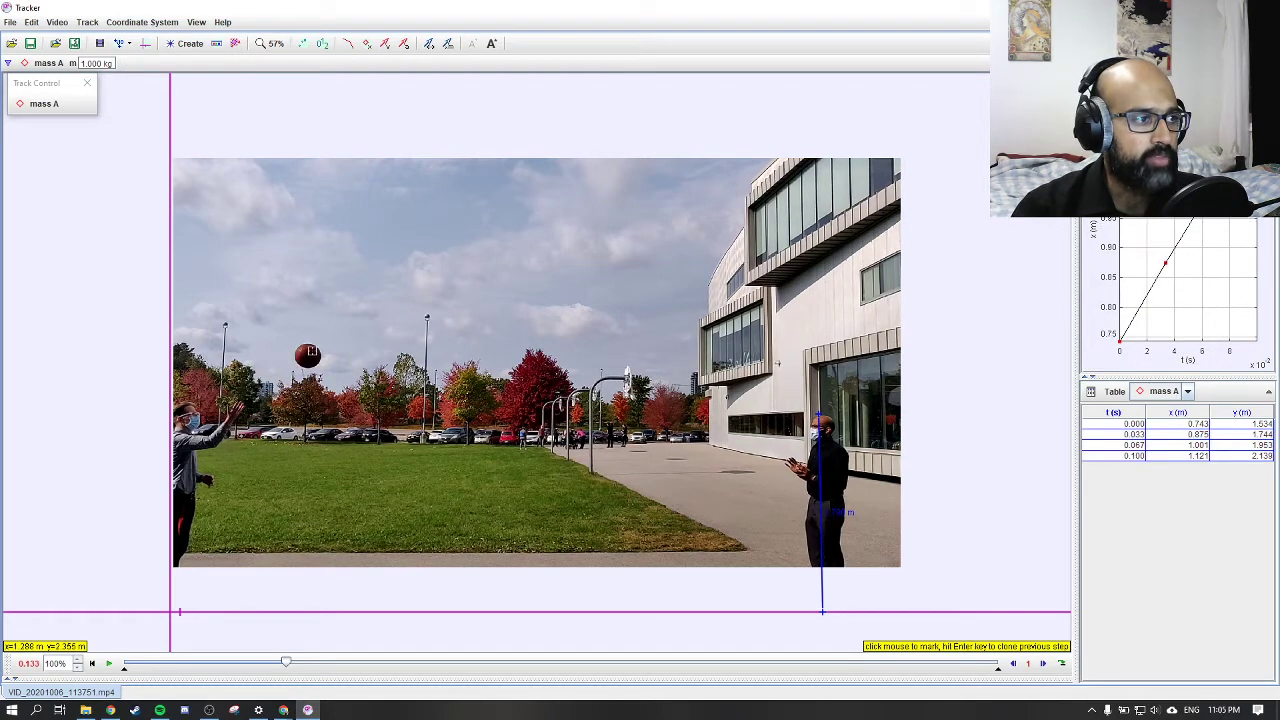
shift+click(308, 353)
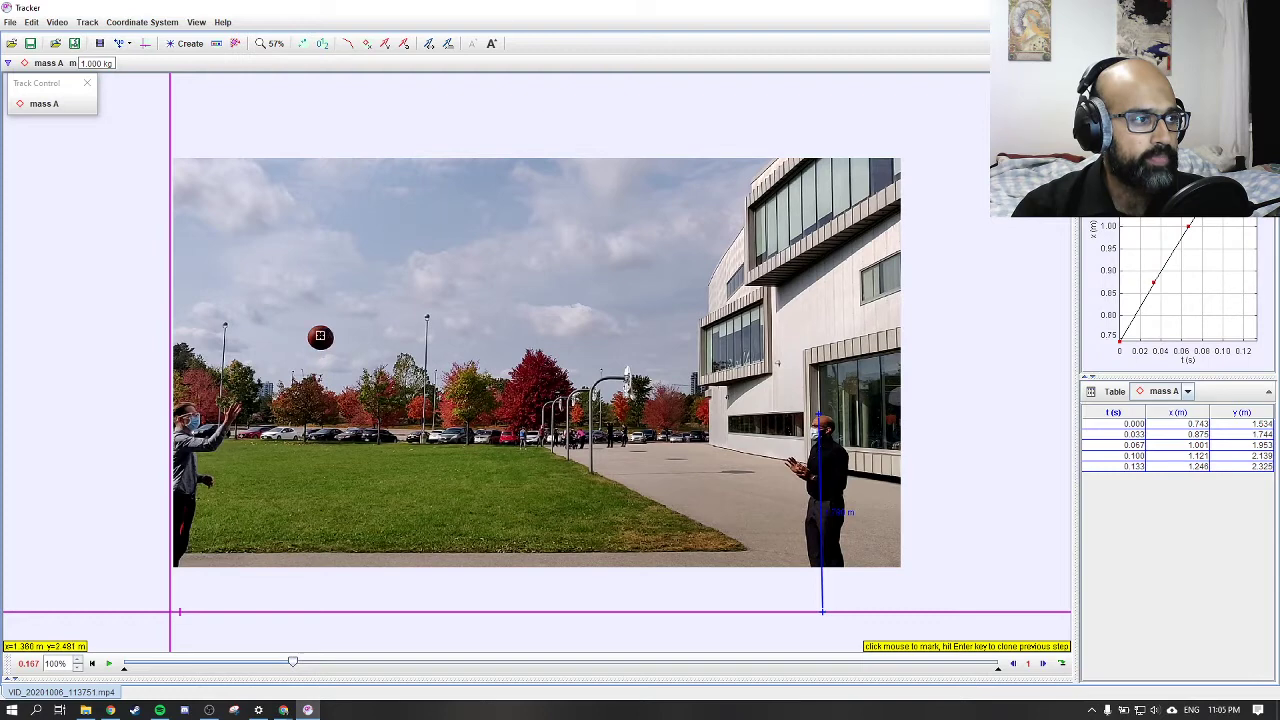
shift+click(320, 336)
shift+click(335, 318)
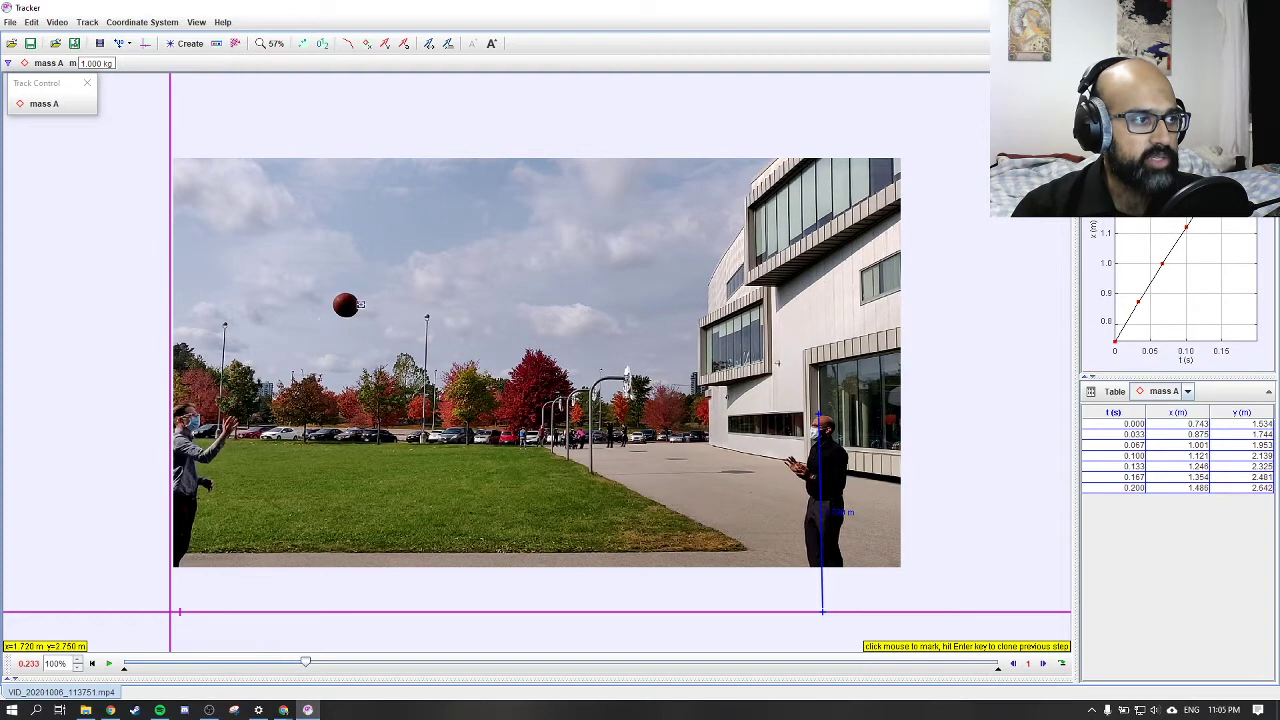
shift+click(368, 292)
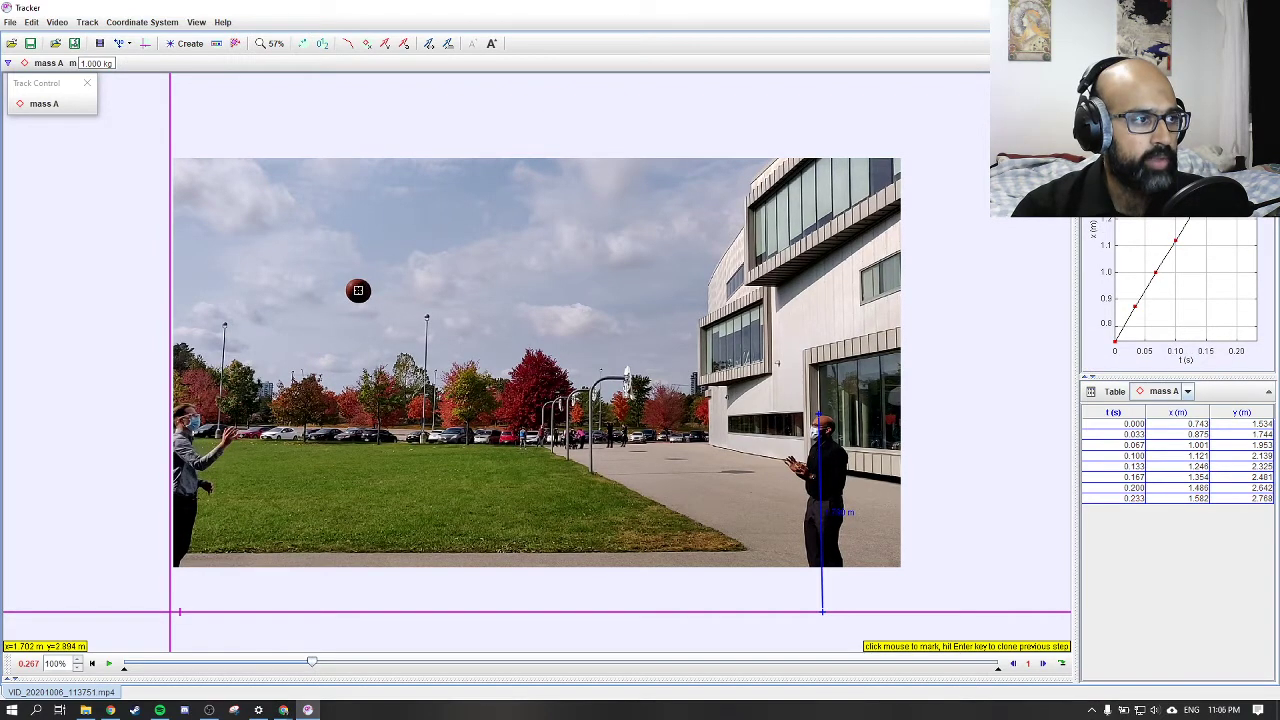
shift+click(358, 289)
shift+click(370, 278)
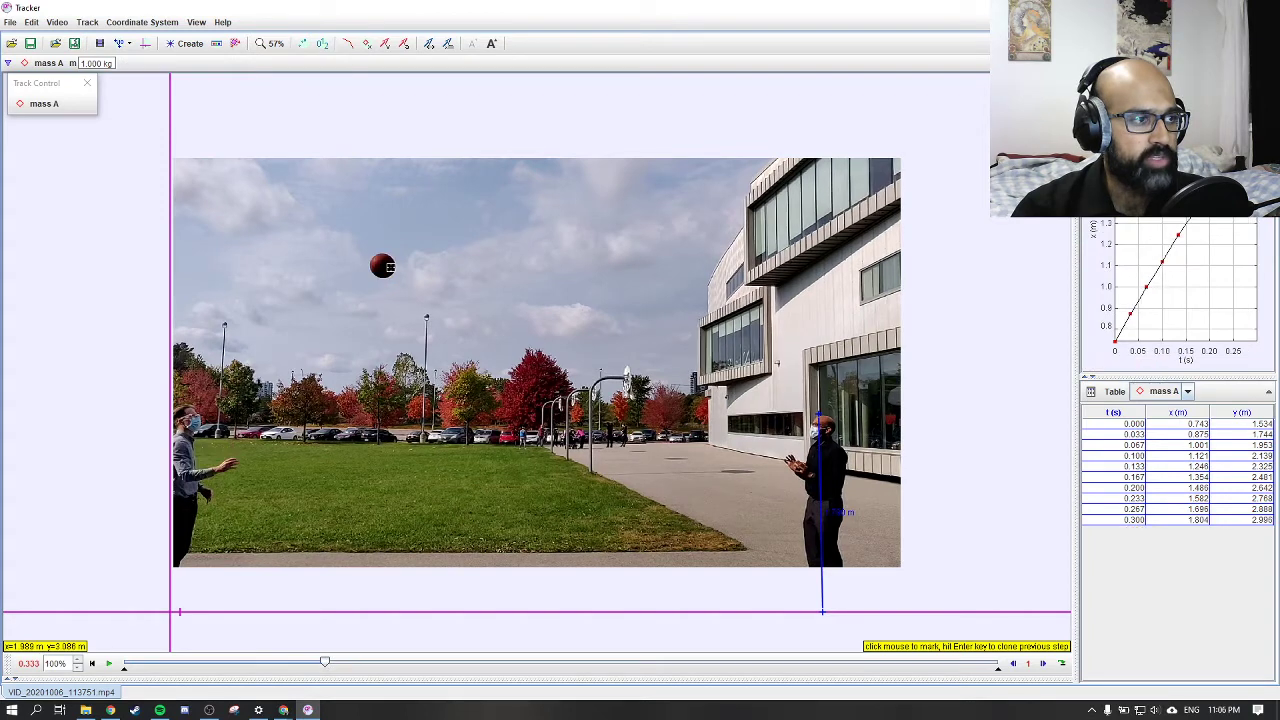
shift+click(383, 263)
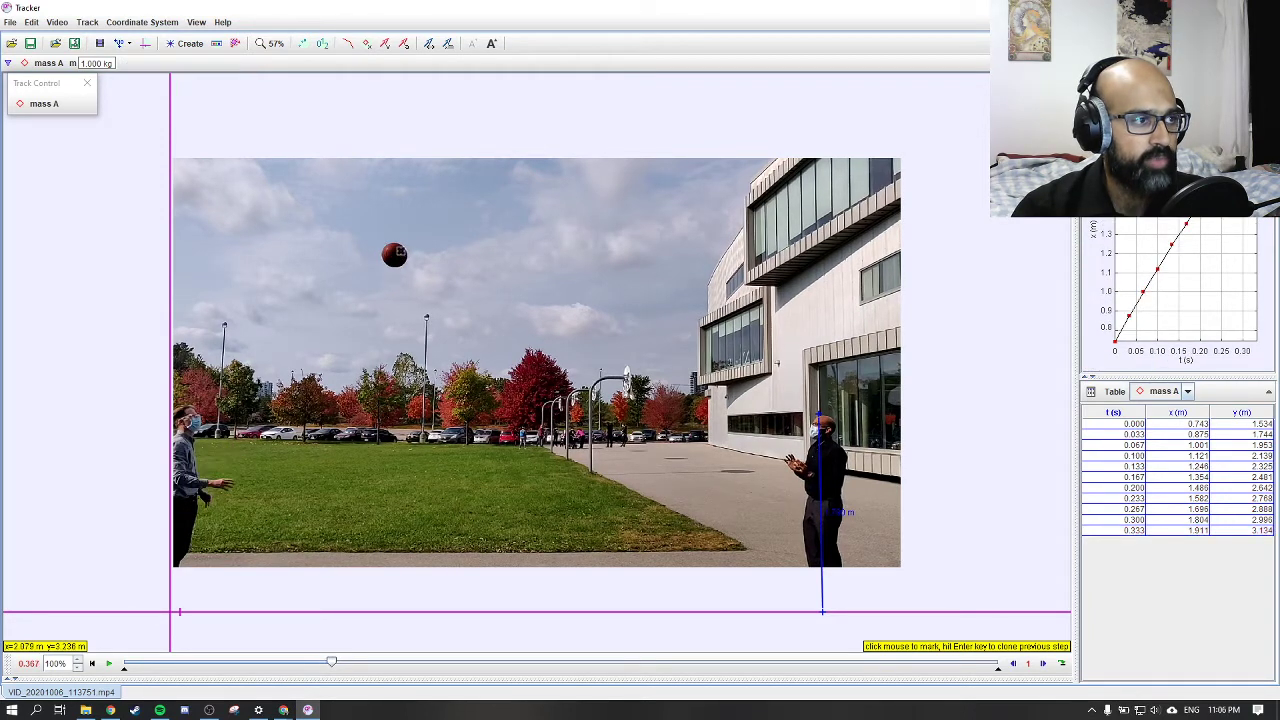
shift+click(395, 254)
shift+click(409, 242)
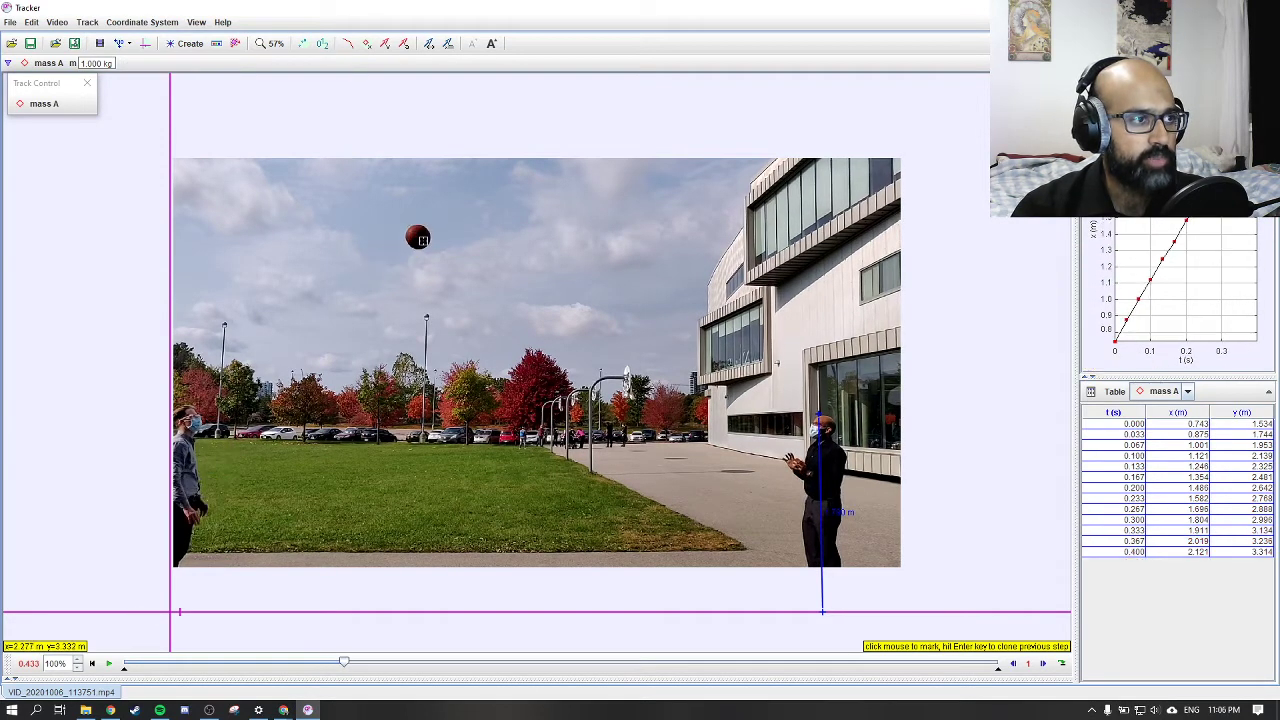
shift+click(420, 235)
shift+click(442, 227)
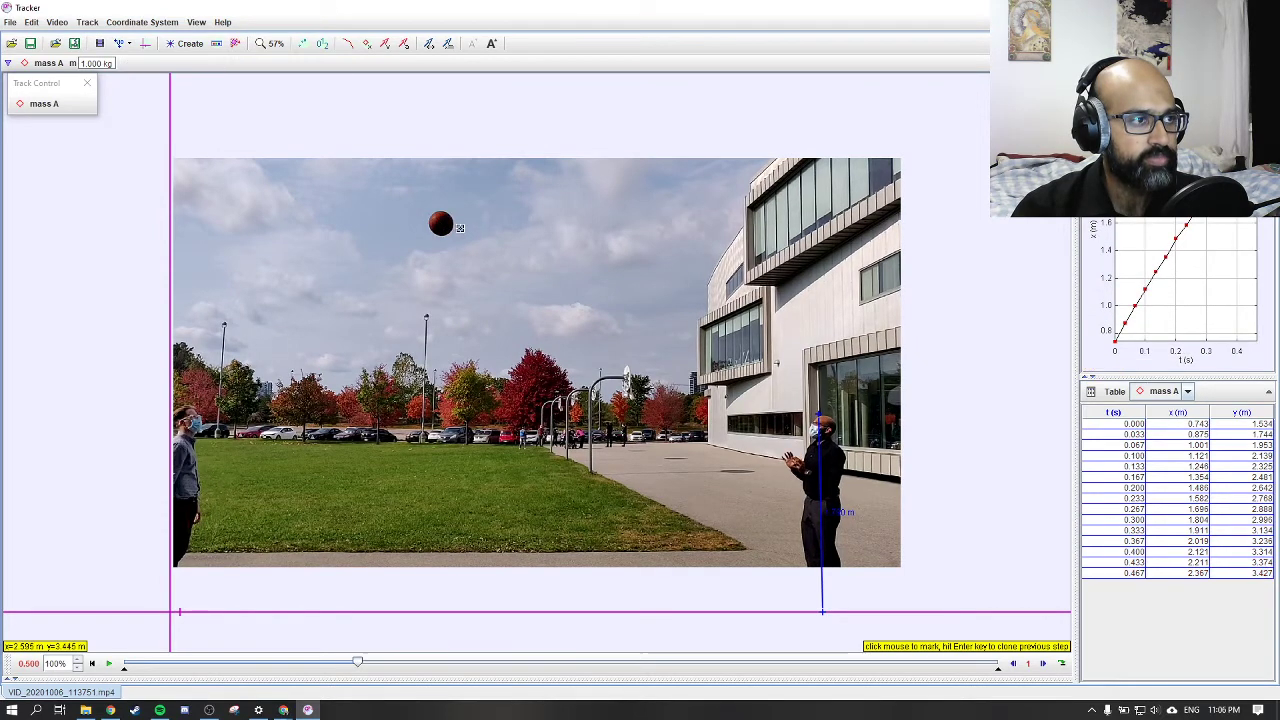
shift+click(446, 222)
shift+click(454, 216)
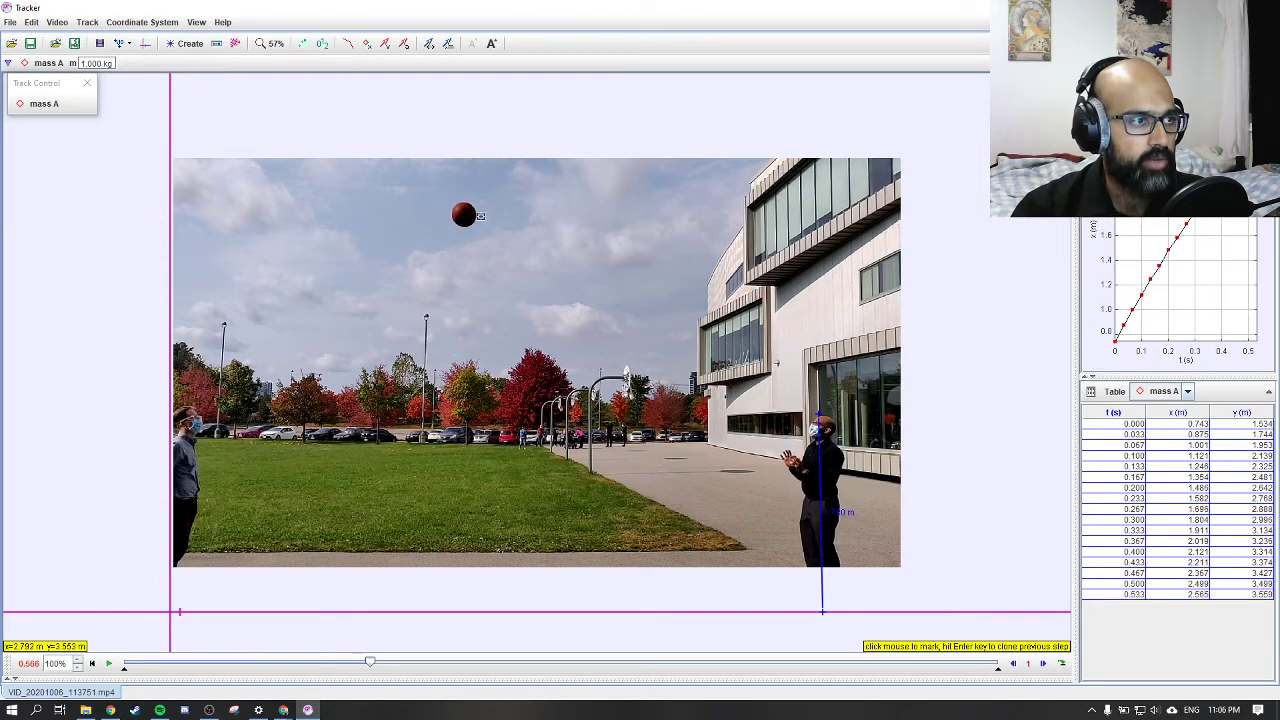
shift+click(463, 213)
shift+click(474, 209)
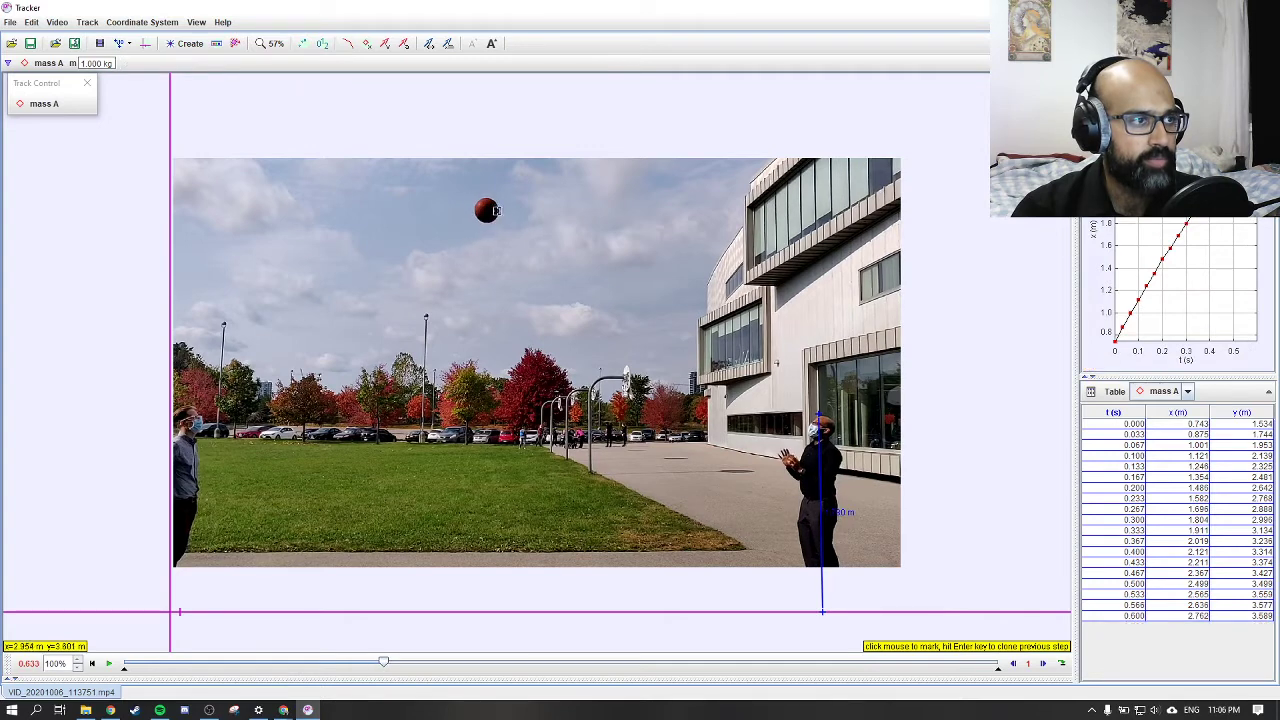
shift+click(486, 209)
shift+click(497, 208)
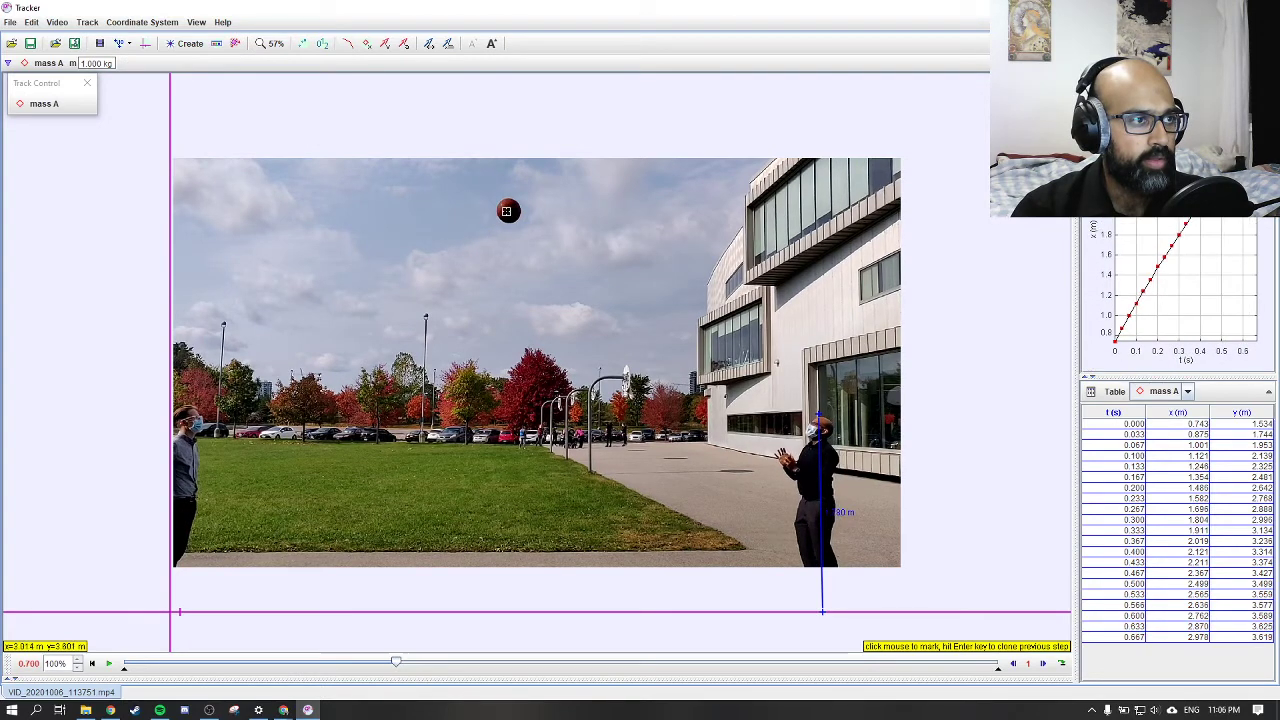
shift+click(507, 211)
shift+click(522, 213)
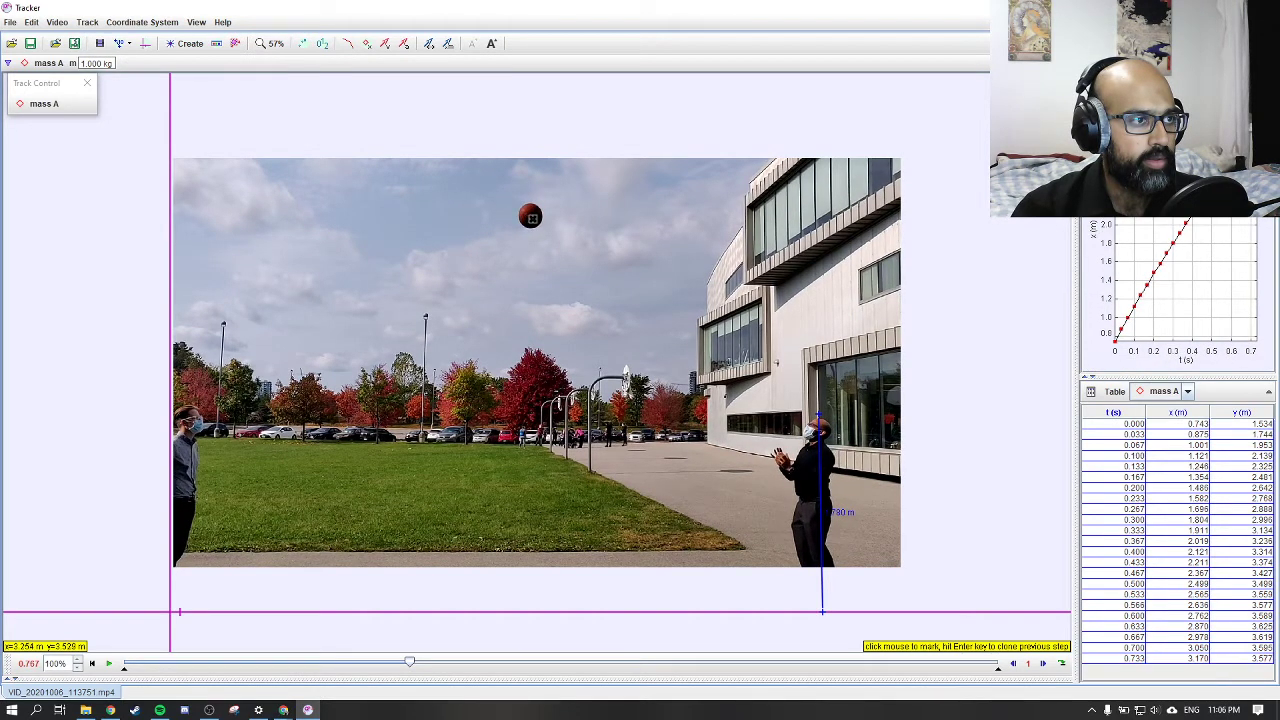
shift+click(532, 216)
shift+click(543, 219)
shift+click(553, 222)
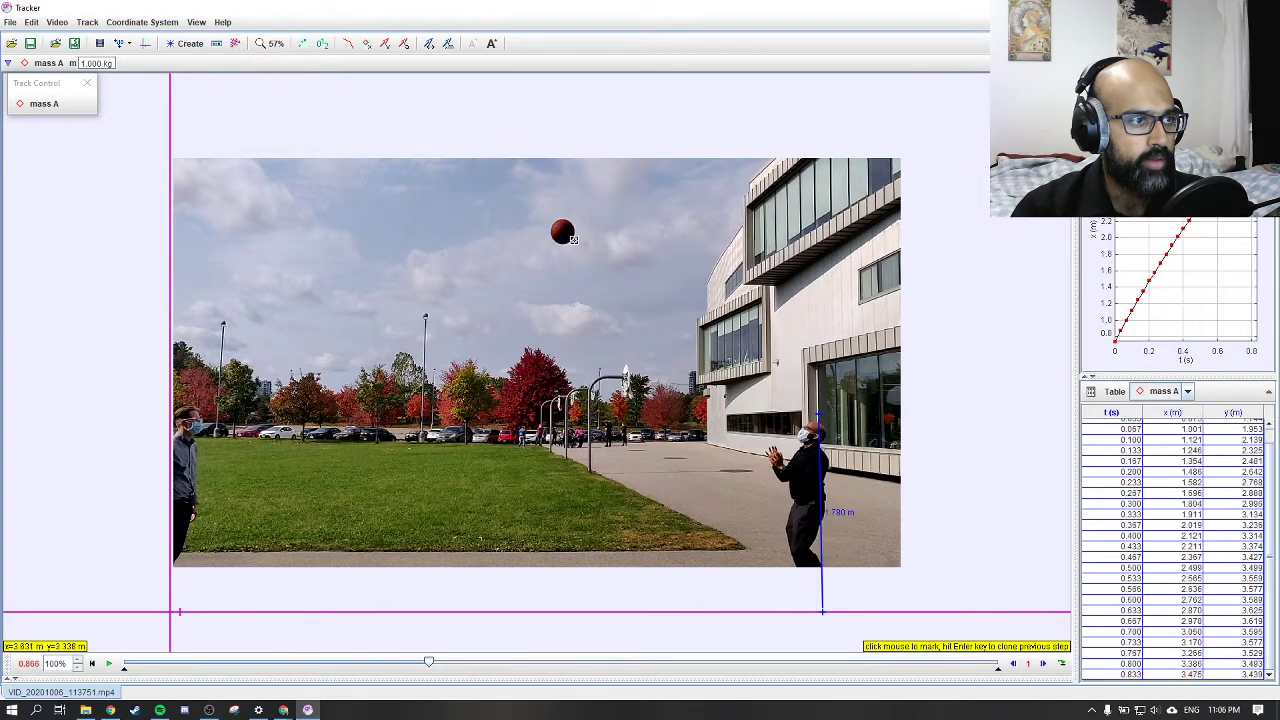
shift+click(566, 235)
shift+click(577, 241)
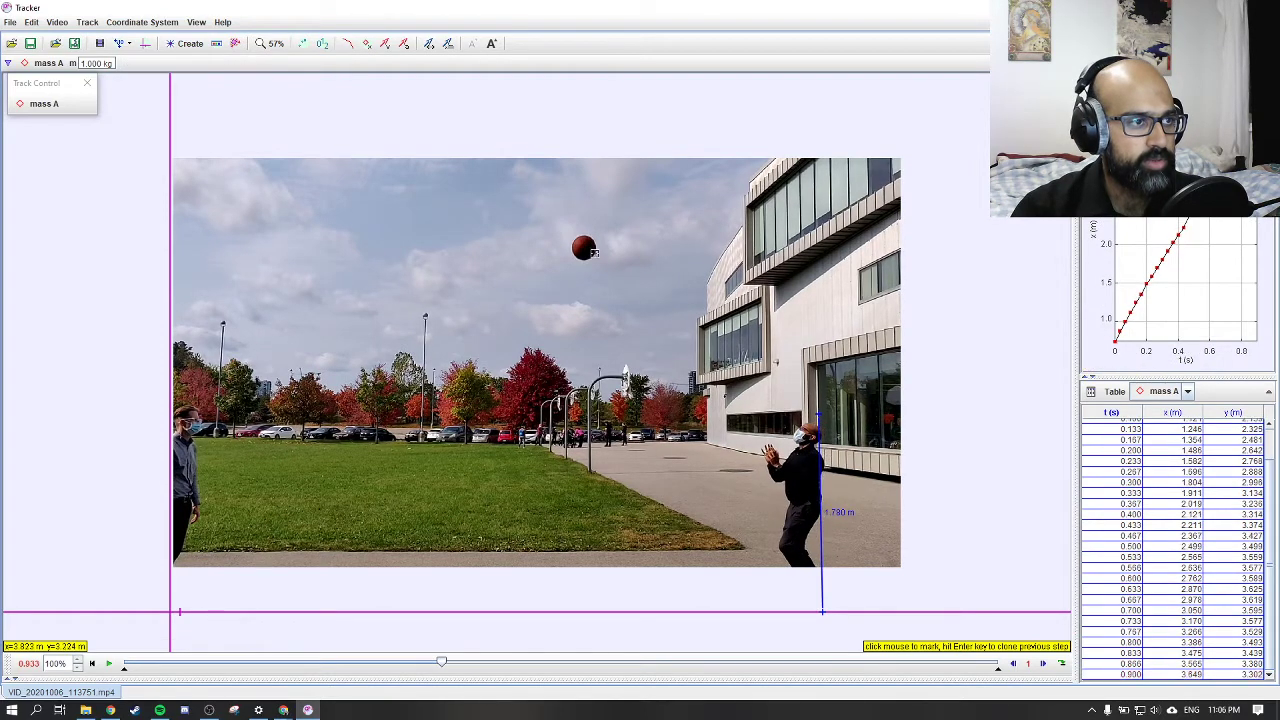
shift+click(588, 257)
shift+click(598, 264)
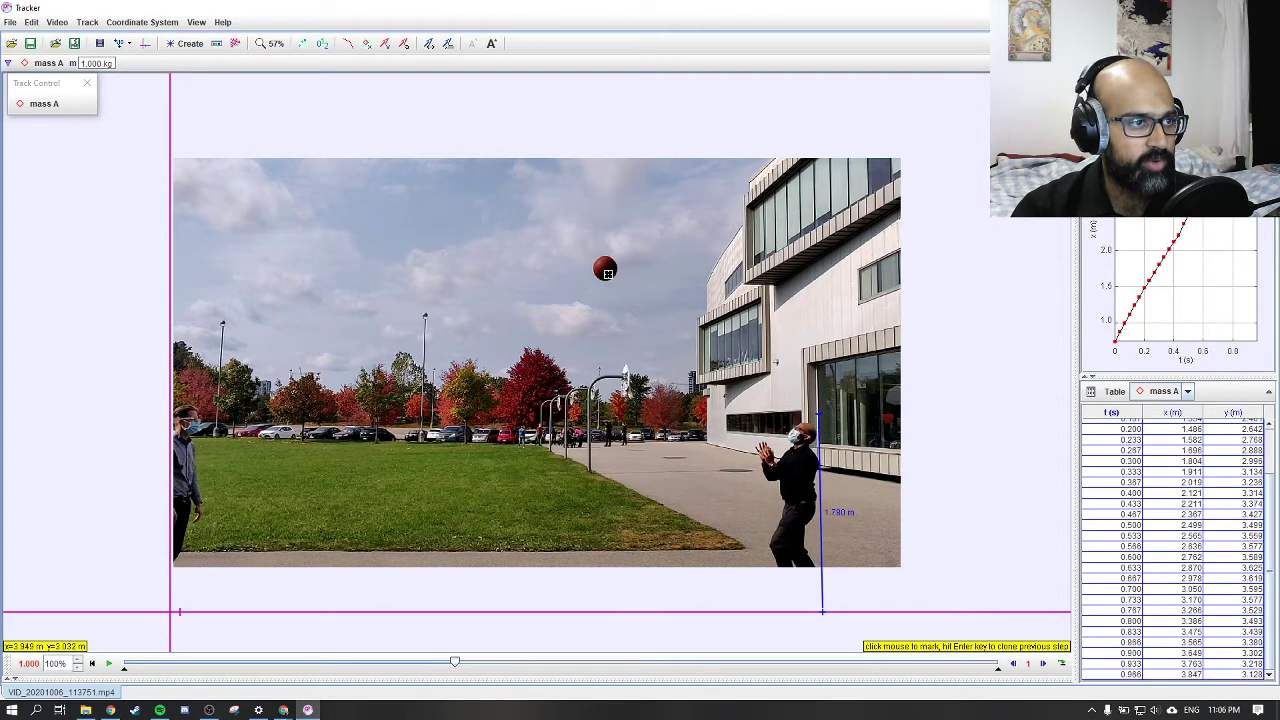
shift+click(613, 278)
shift+click(613, 278)
shift+click(625, 293)
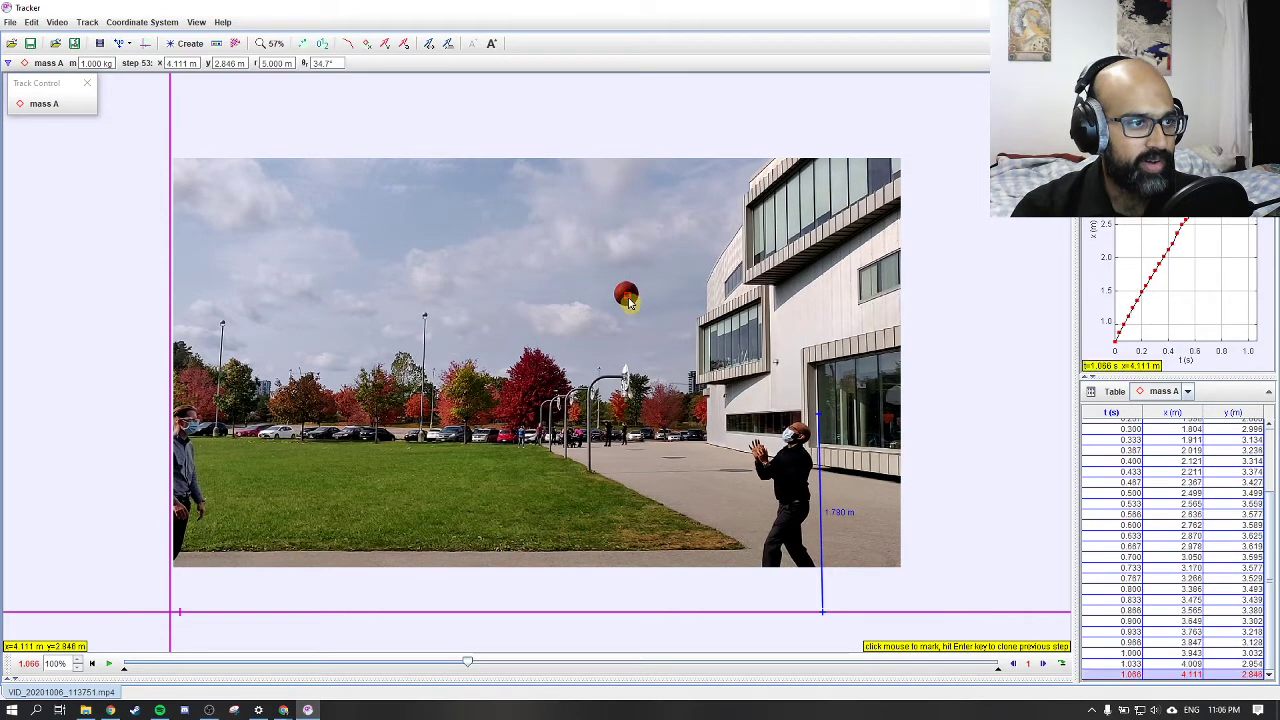
shift+click(637, 309)
shift+click(647, 325)
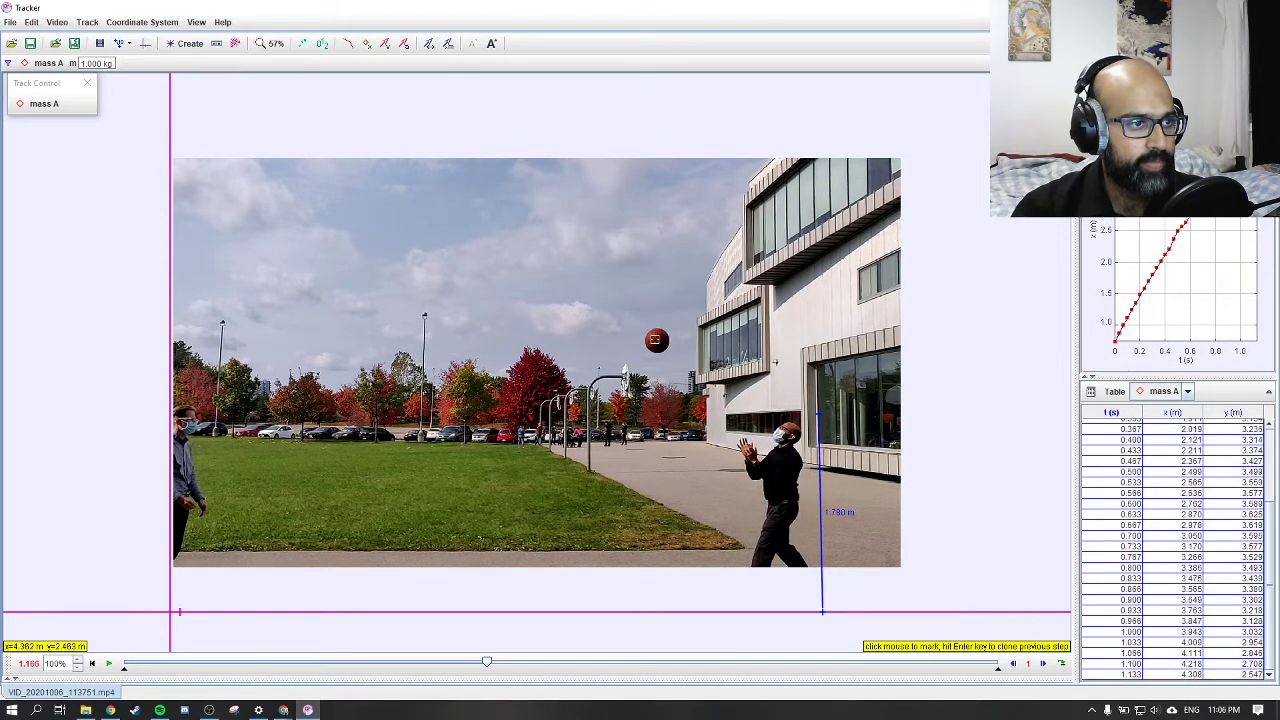
shift+click(656, 340)
shift+click(666, 358)
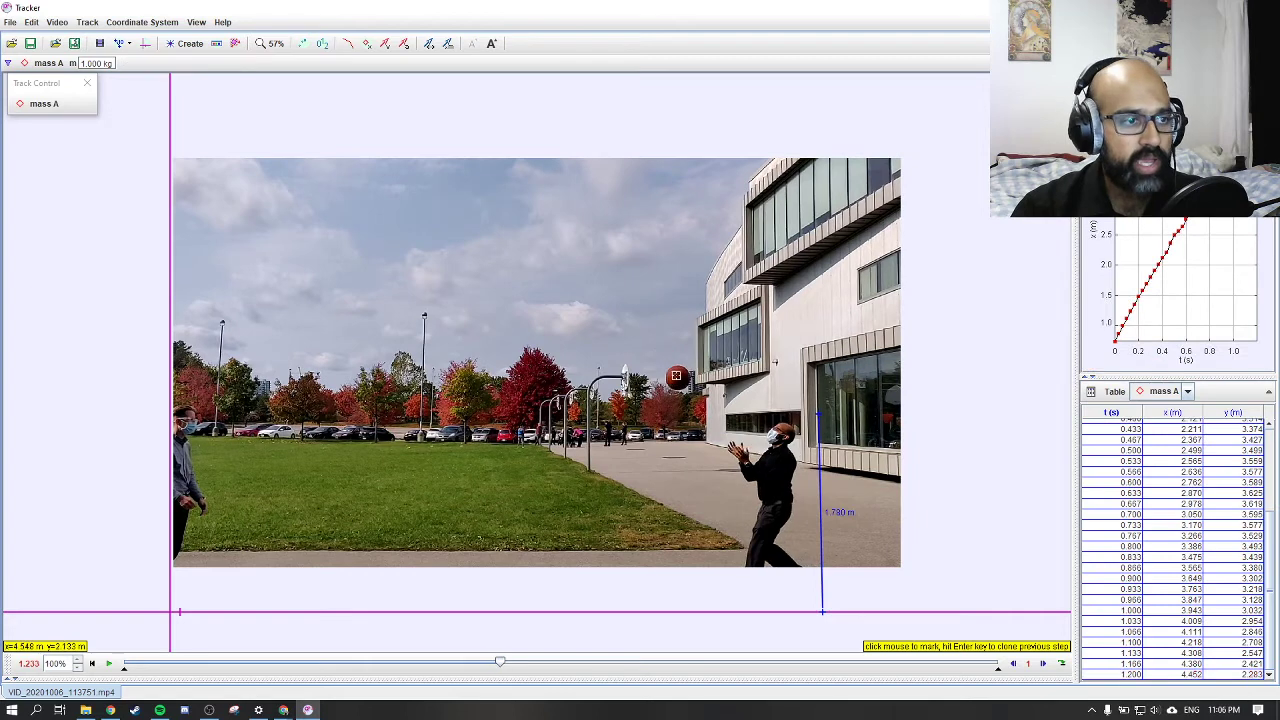
shift+click(677, 379)
shift+click(686, 395)
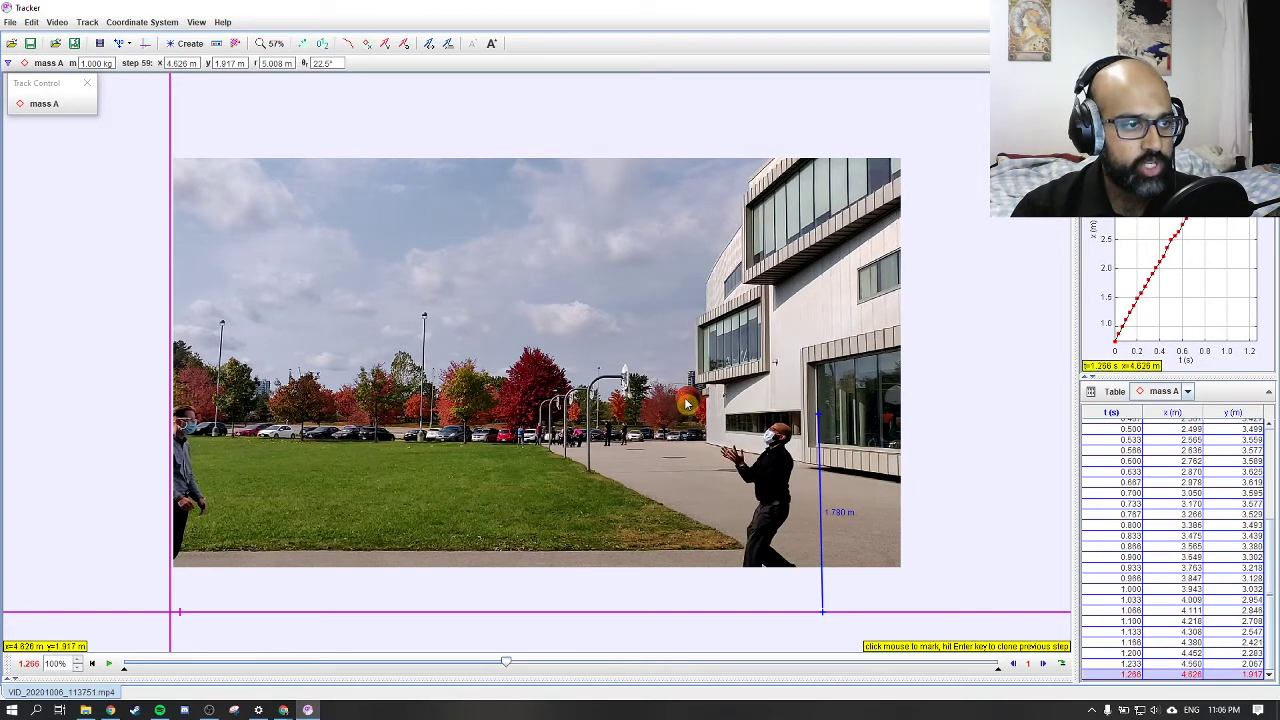
shift+click(694, 414)
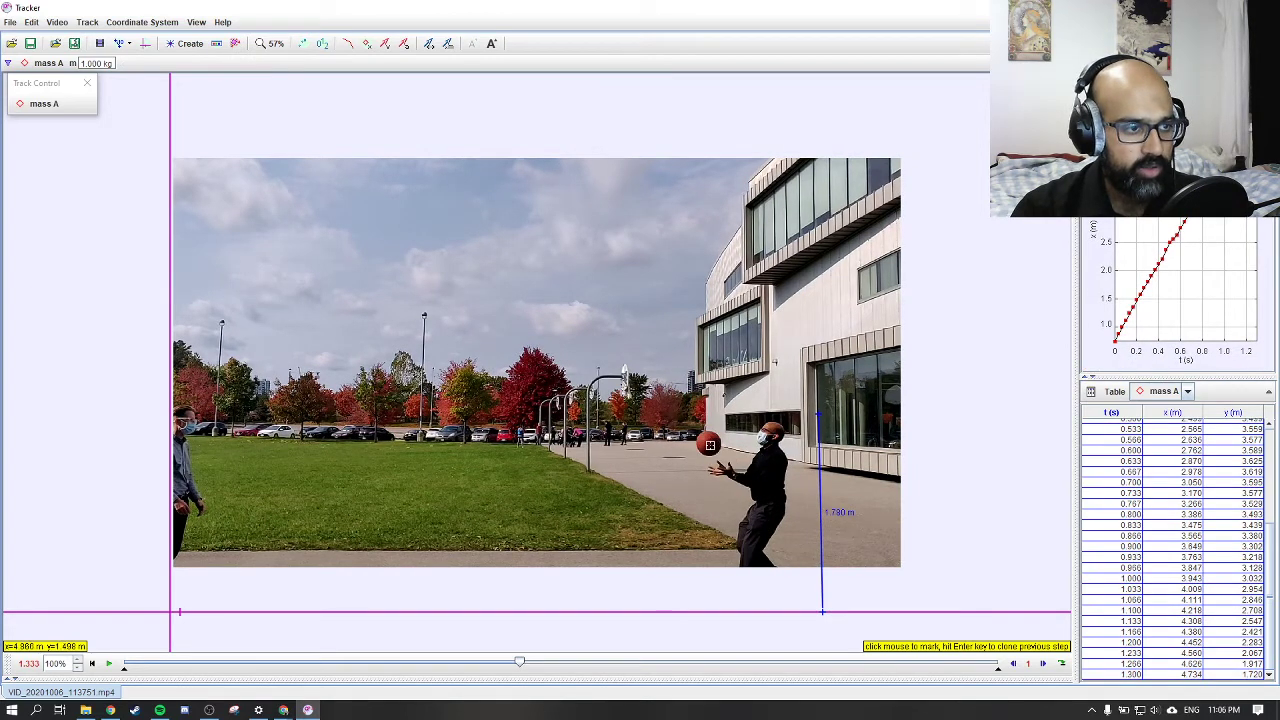
shift+click(710, 445)
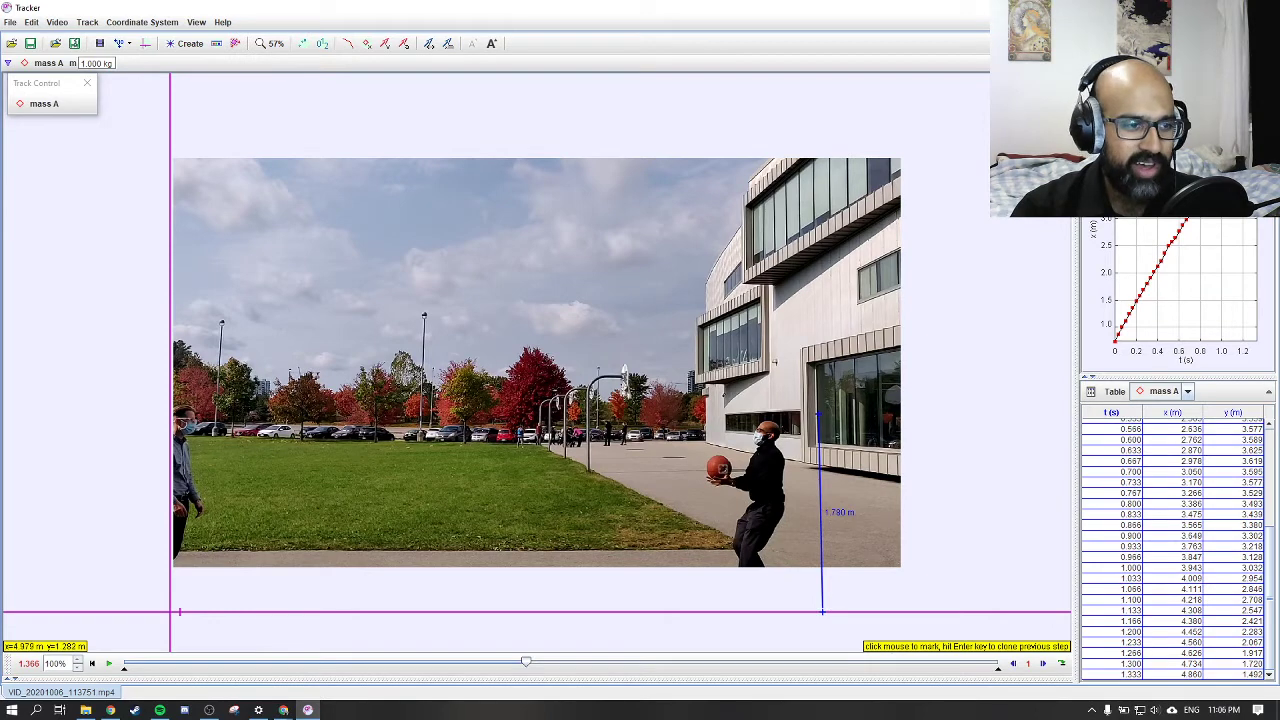
shift+click(716, 466)
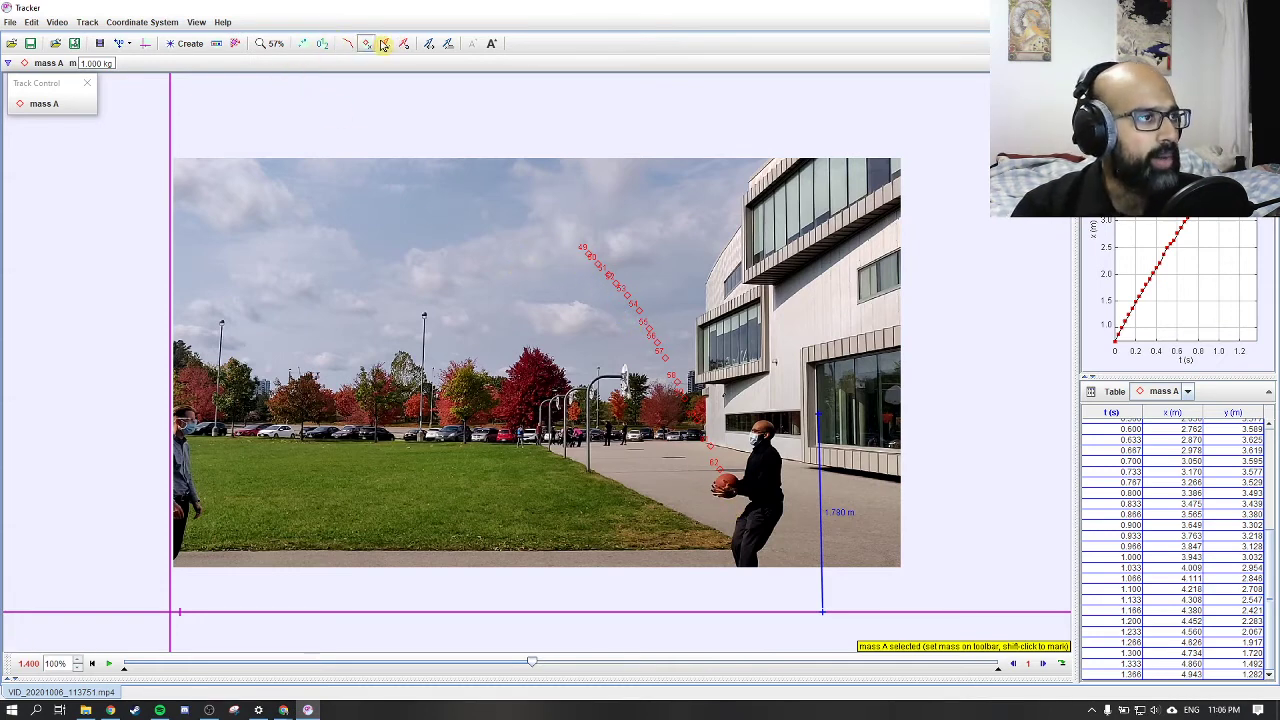
Set the trails to show all steps and display the path line connecting the ball's marked positions.
click(305, 47)
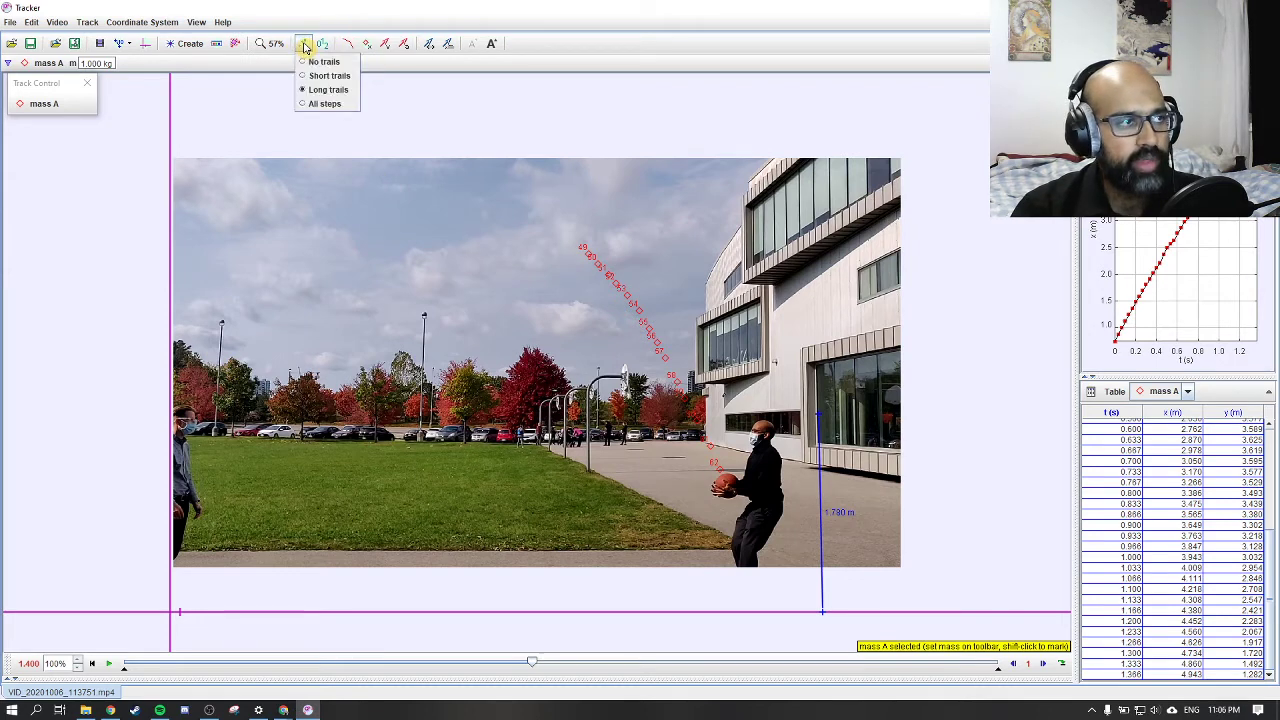
click(330, 104)
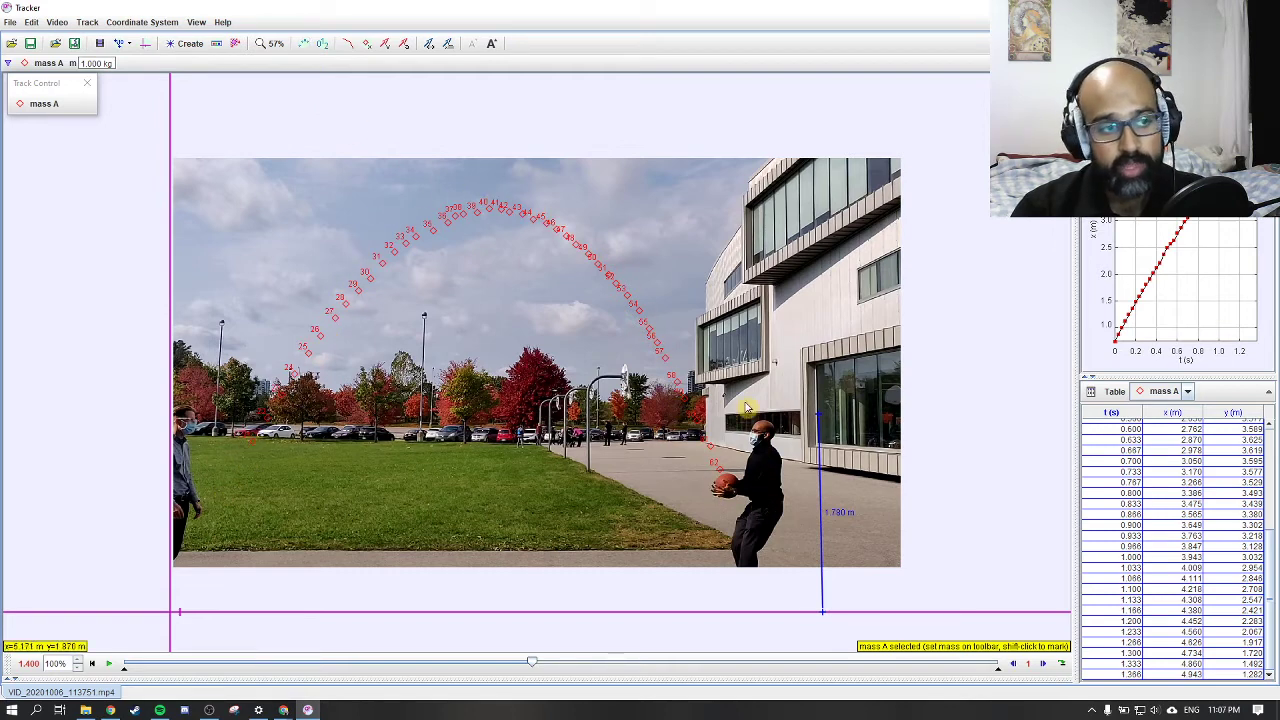
click(349, 46)
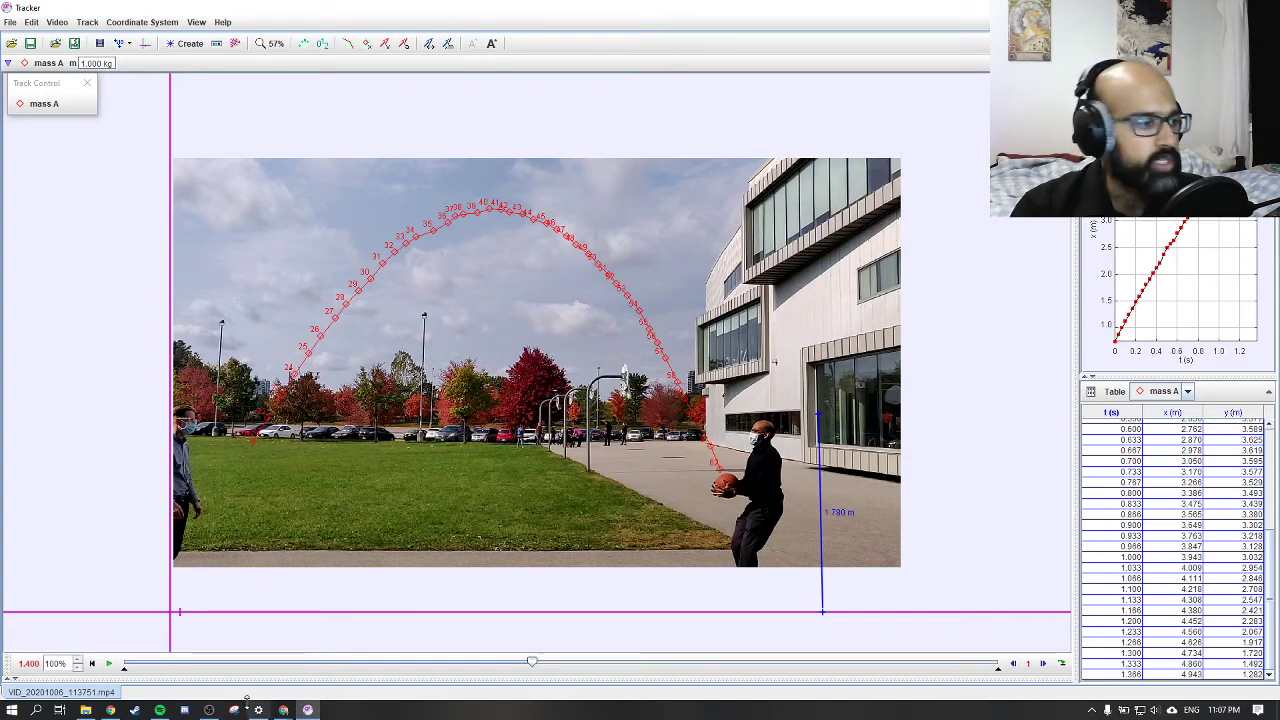
Capture the video area with the ball's full trajectory in Snipping Tool, and return to Tracker with the snip window minimized.
click(235, 712)
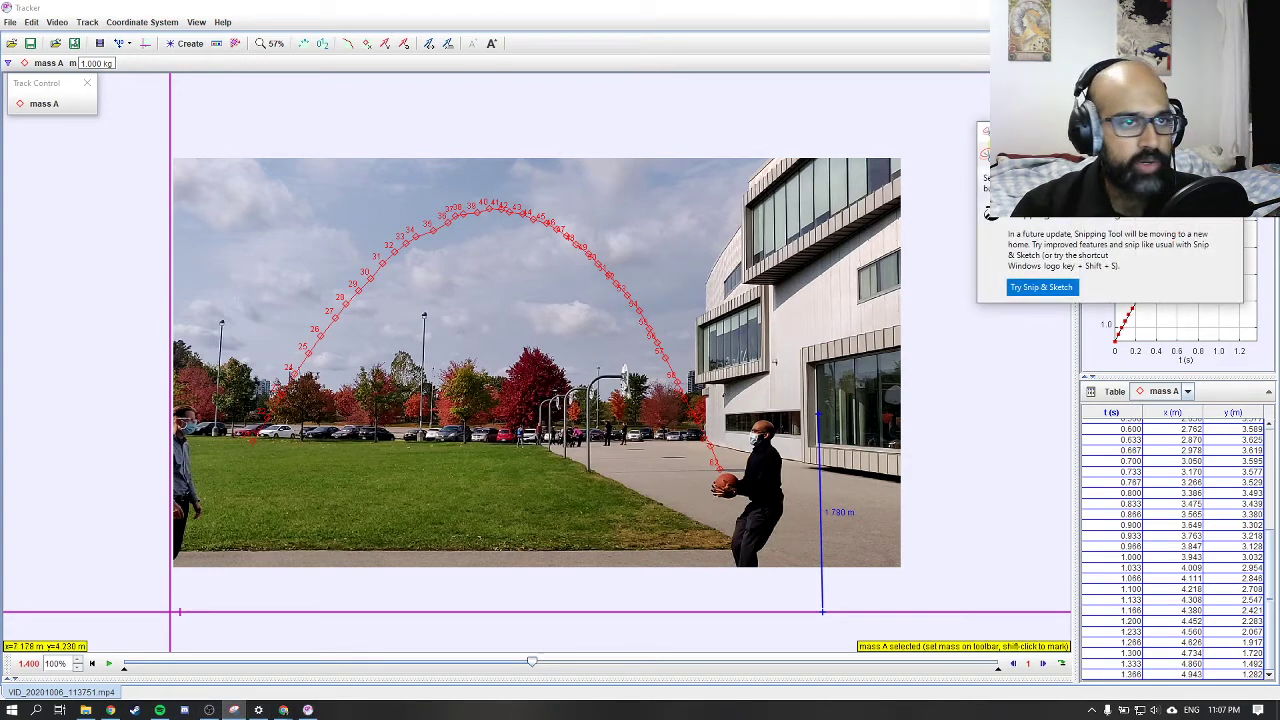
click(992, 155)
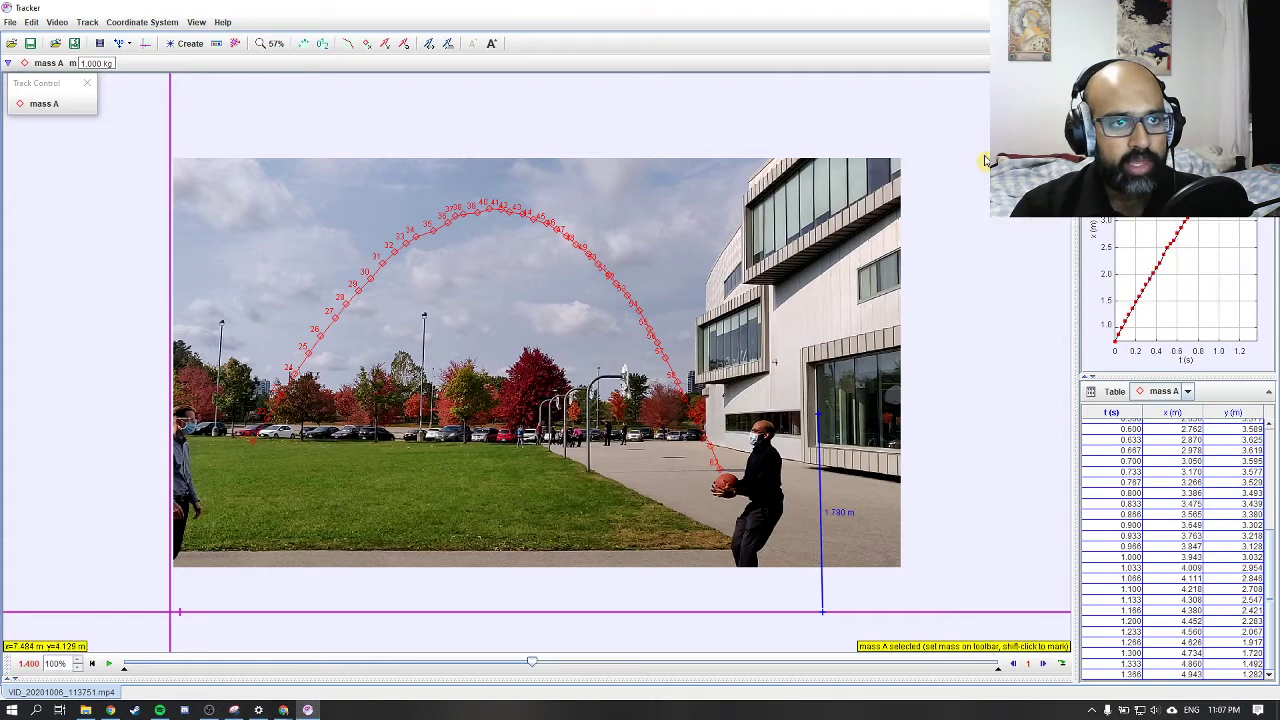
drag(155, 149, 892, 586)
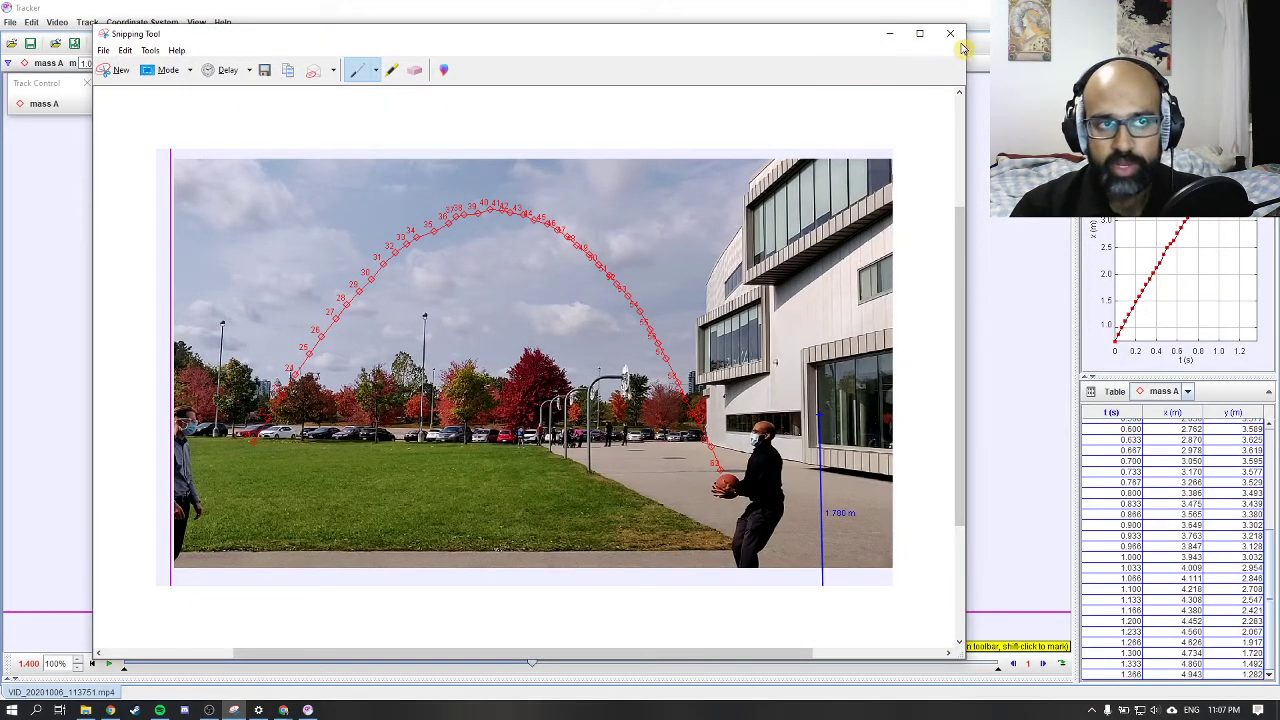
click(898, 36)
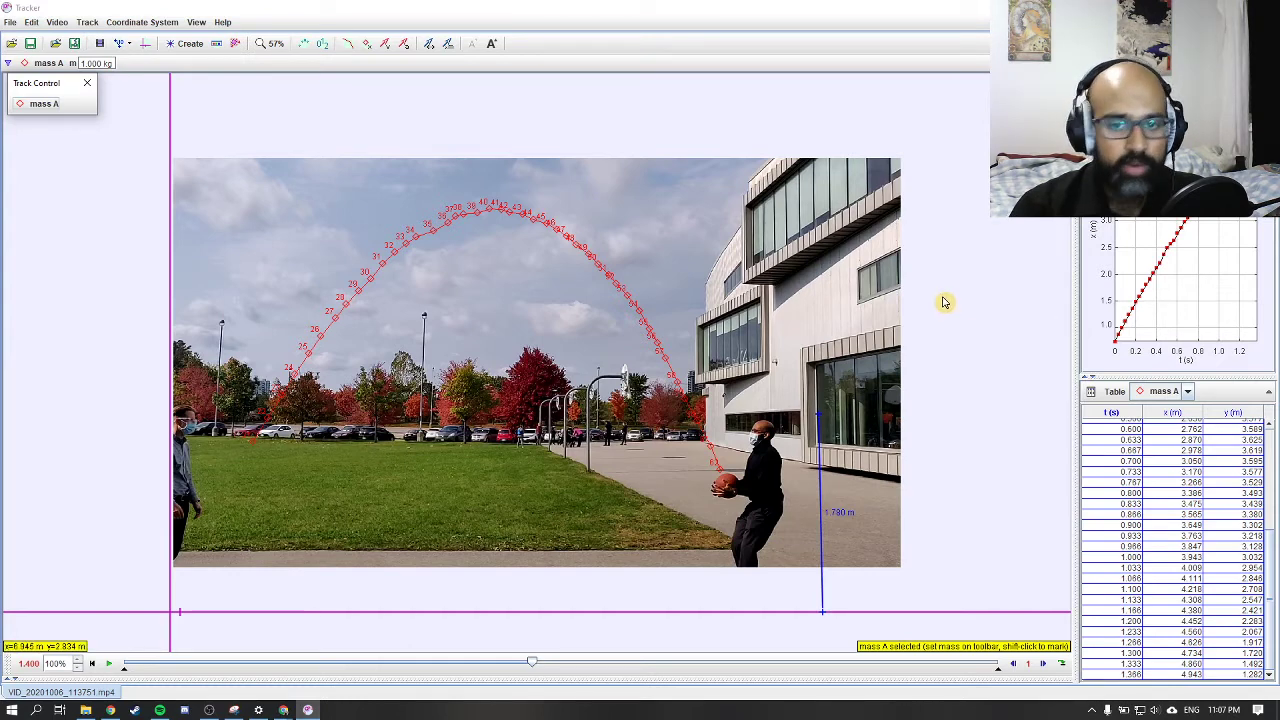
Hide the x column and add the vy velocity column beside y in mass A's data table, showing it from the first row.
click(1116, 393)
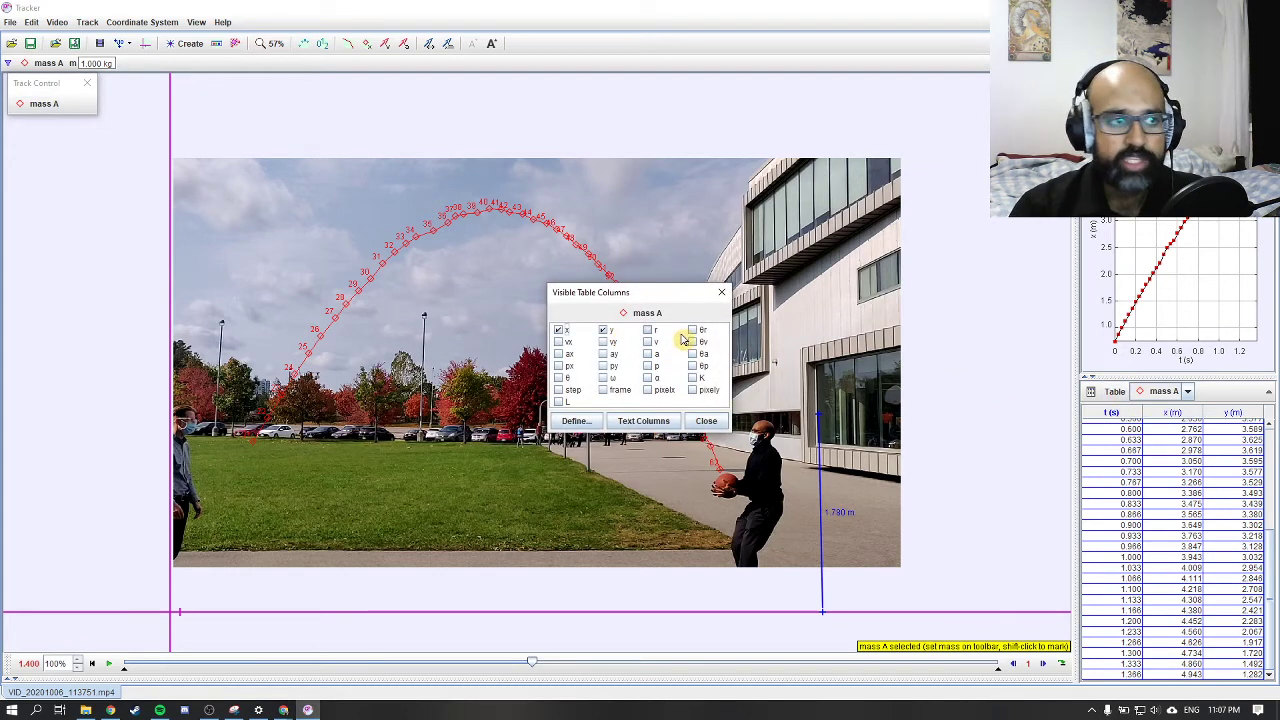
click(559, 331)
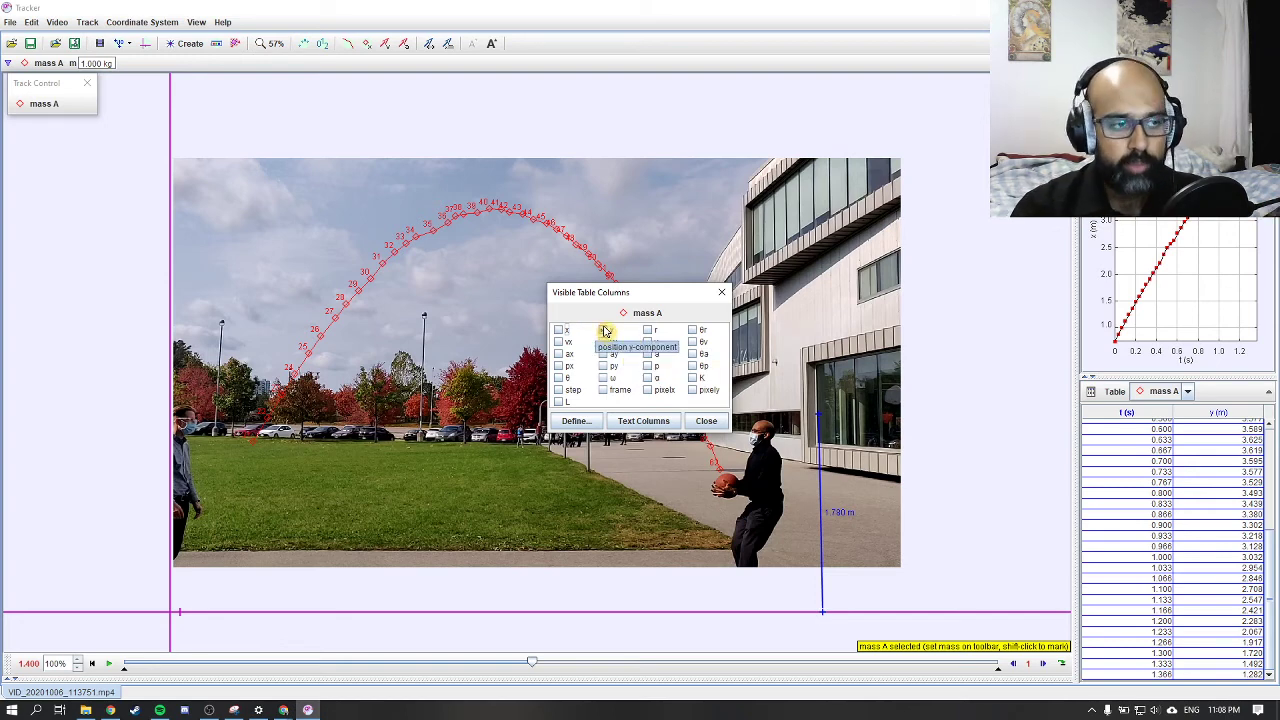
click(604, 343)
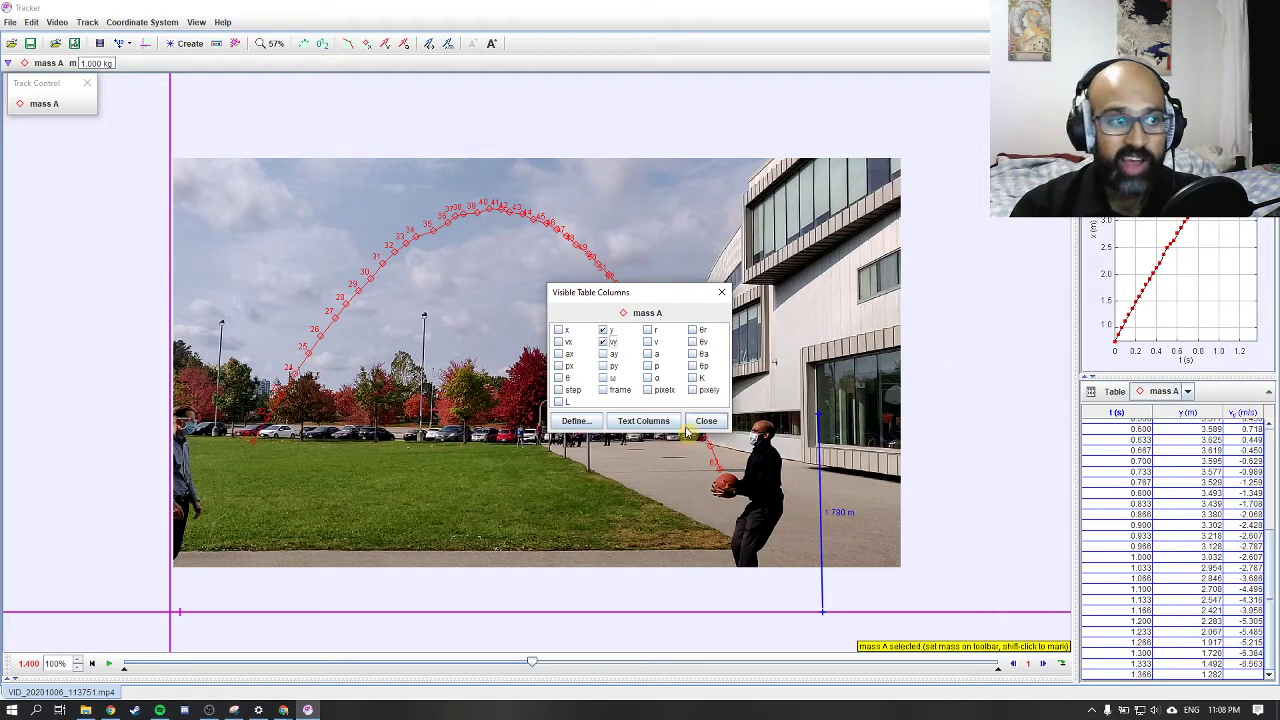
click(707, 421)
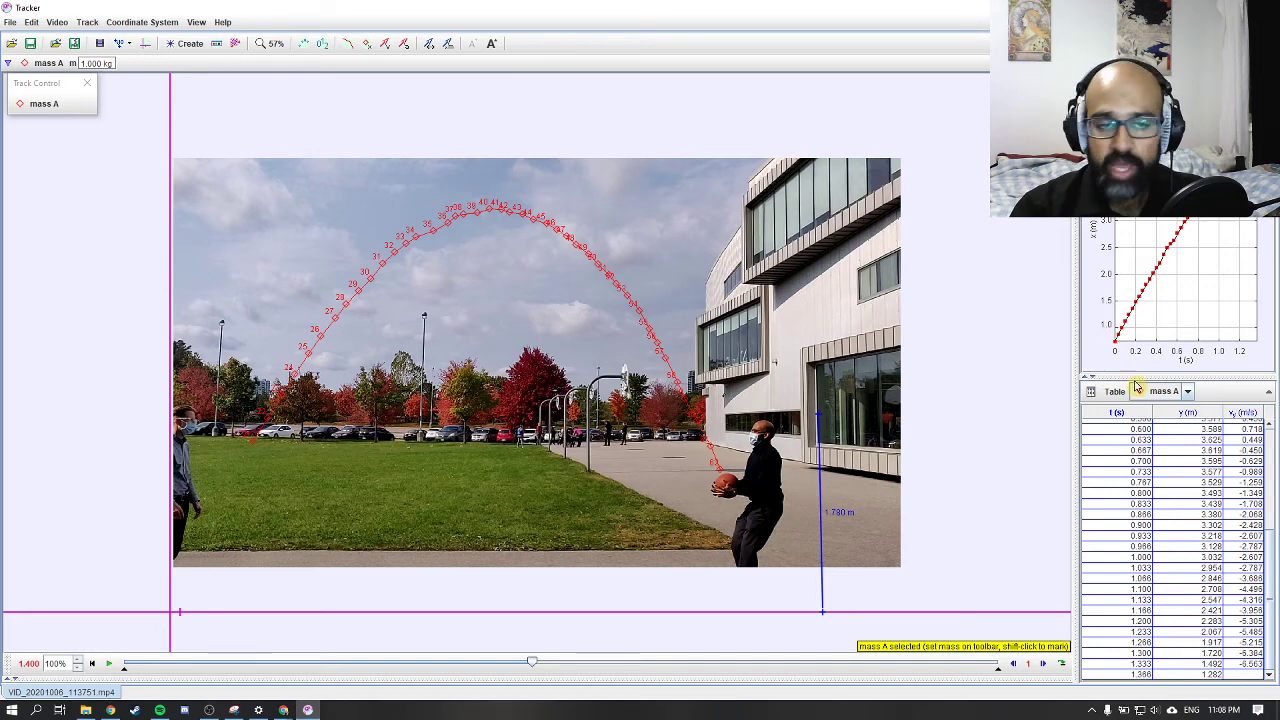
scroll(1150, 545, up, 3)
scroll(1190, 545, up, 3)
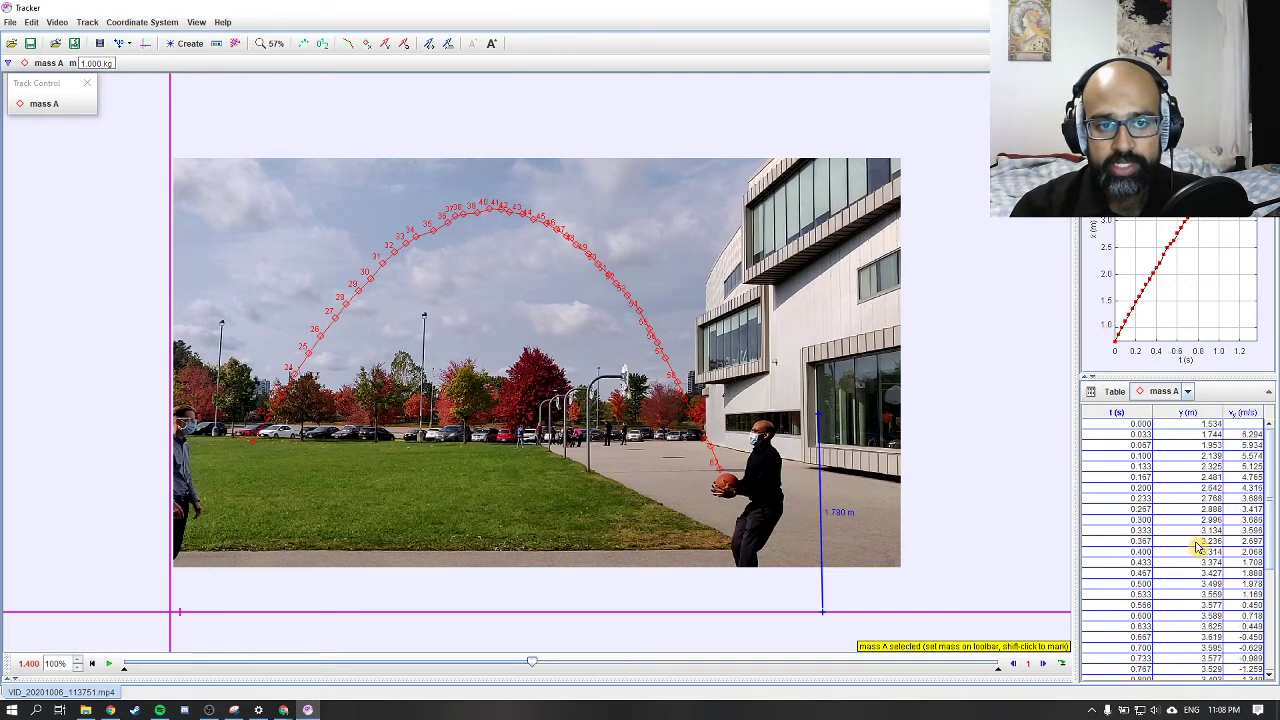
Open mass A's table data for analysis in the Data Tool and turn on curve fits.
right_click(1125, 439)
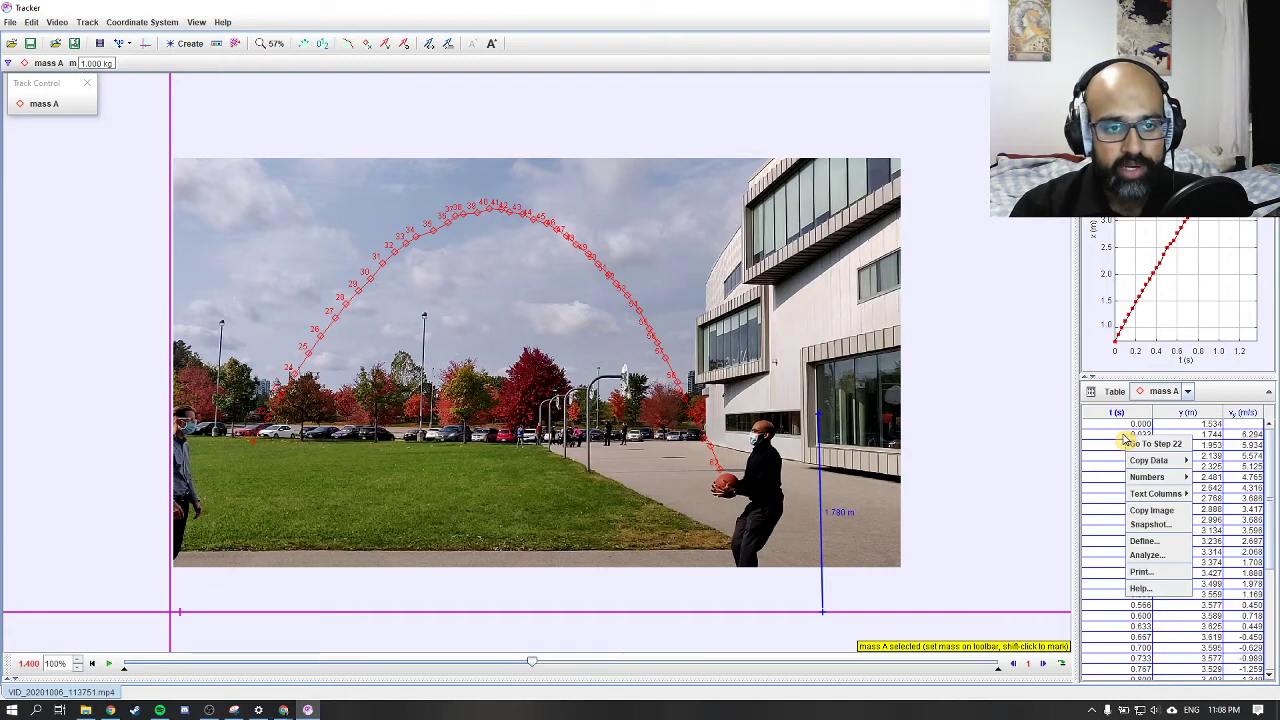
click(1146, 556)
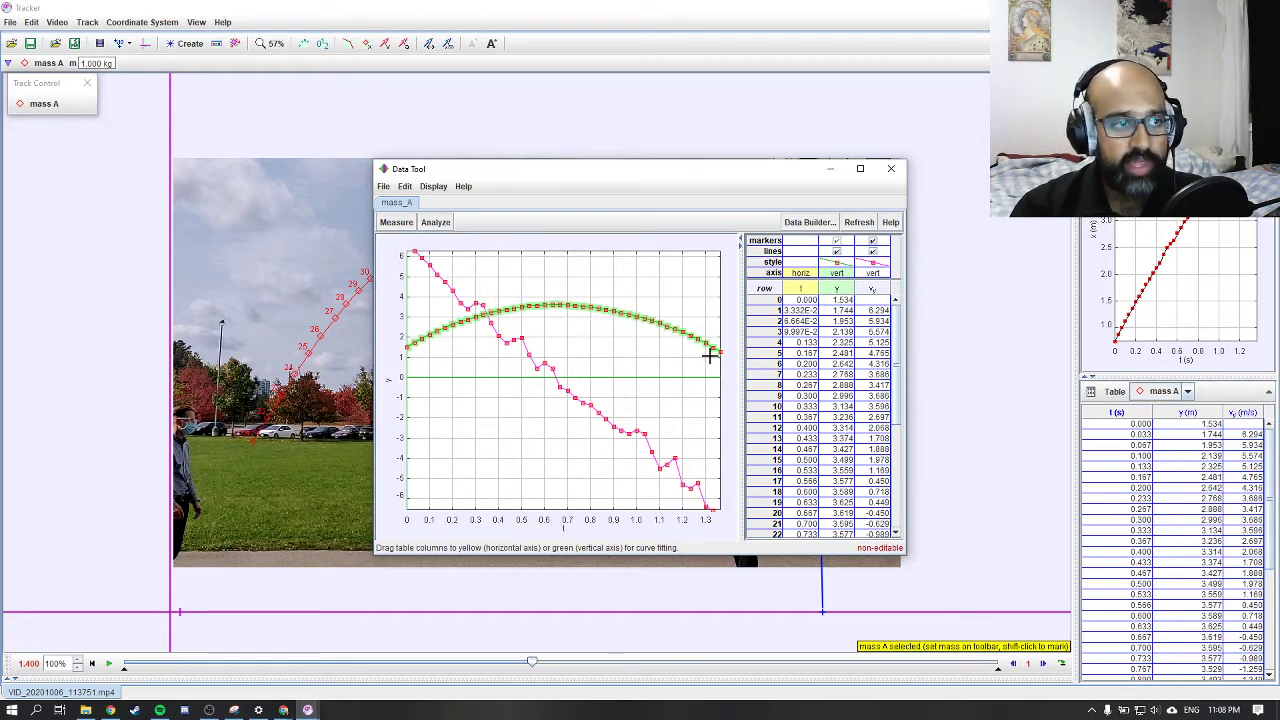
click(435, 222)
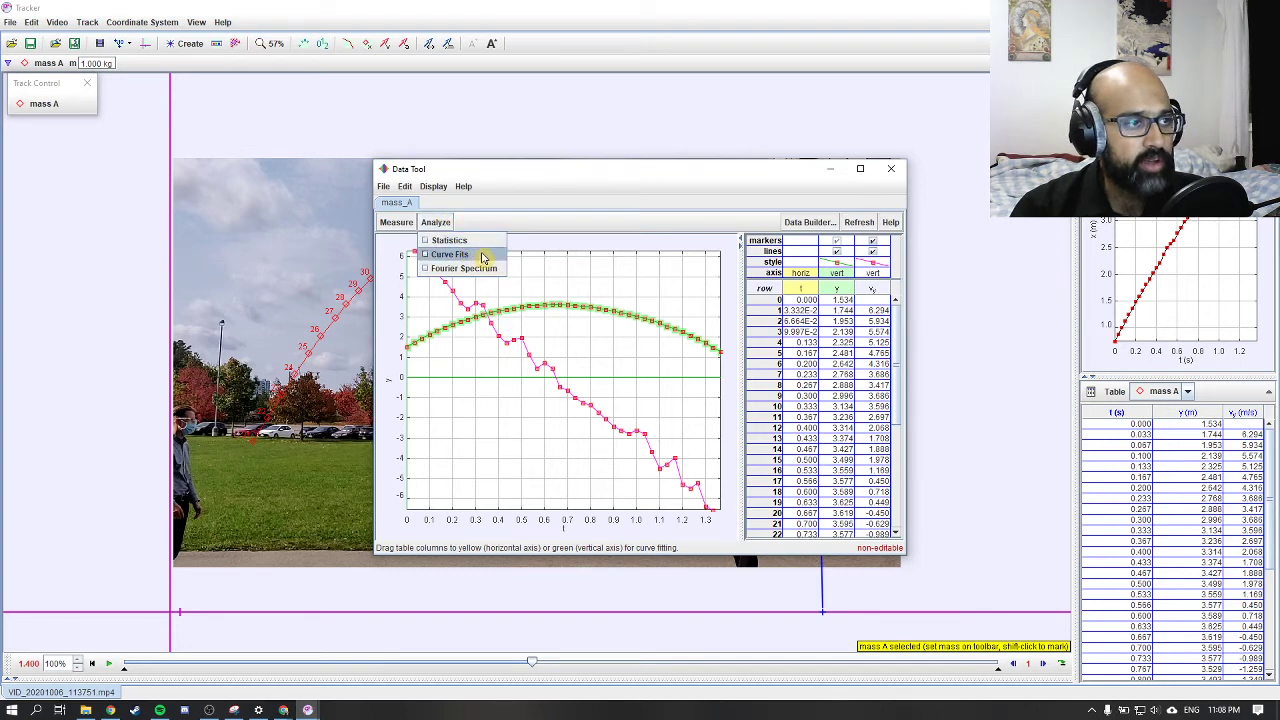
click(449, 254)
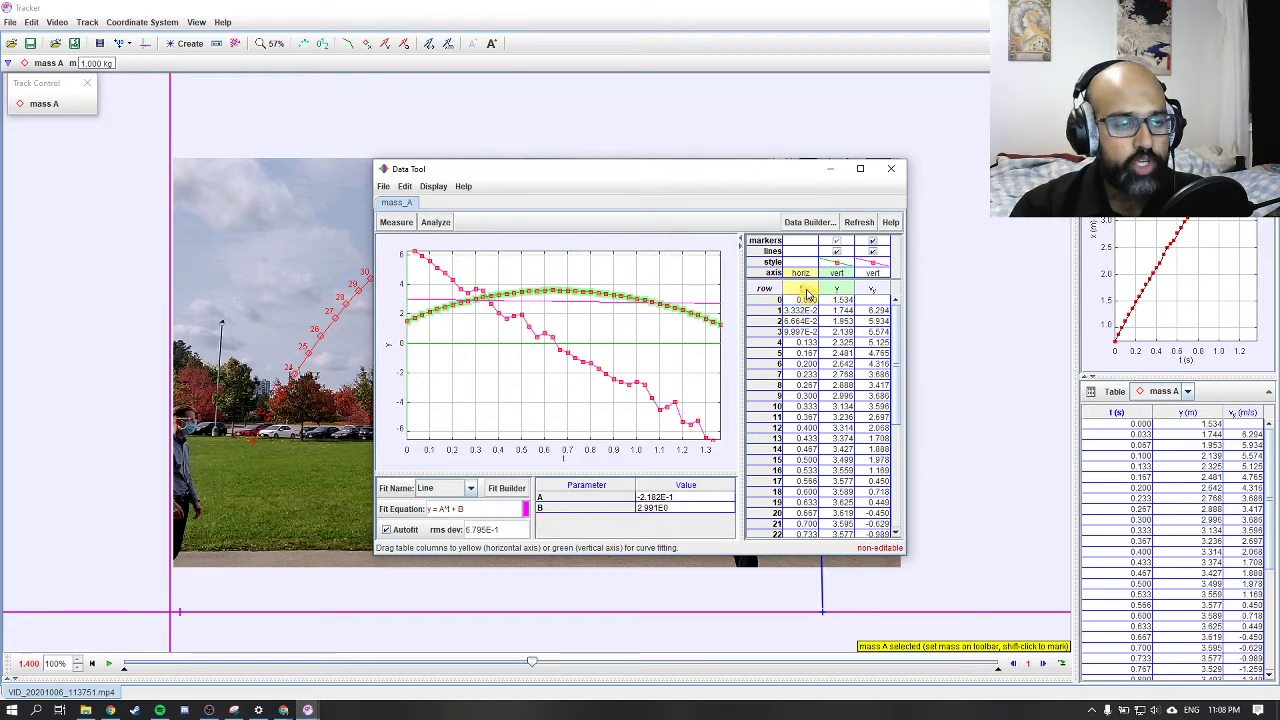
Hide the vy markers and lines in the Data Tool plot and fit a parabola to y versus t.
mouse_move(808, 293)
mouse_down()
mouse_move(850, 297)
mouse_move(826, 287)
mouse_up()
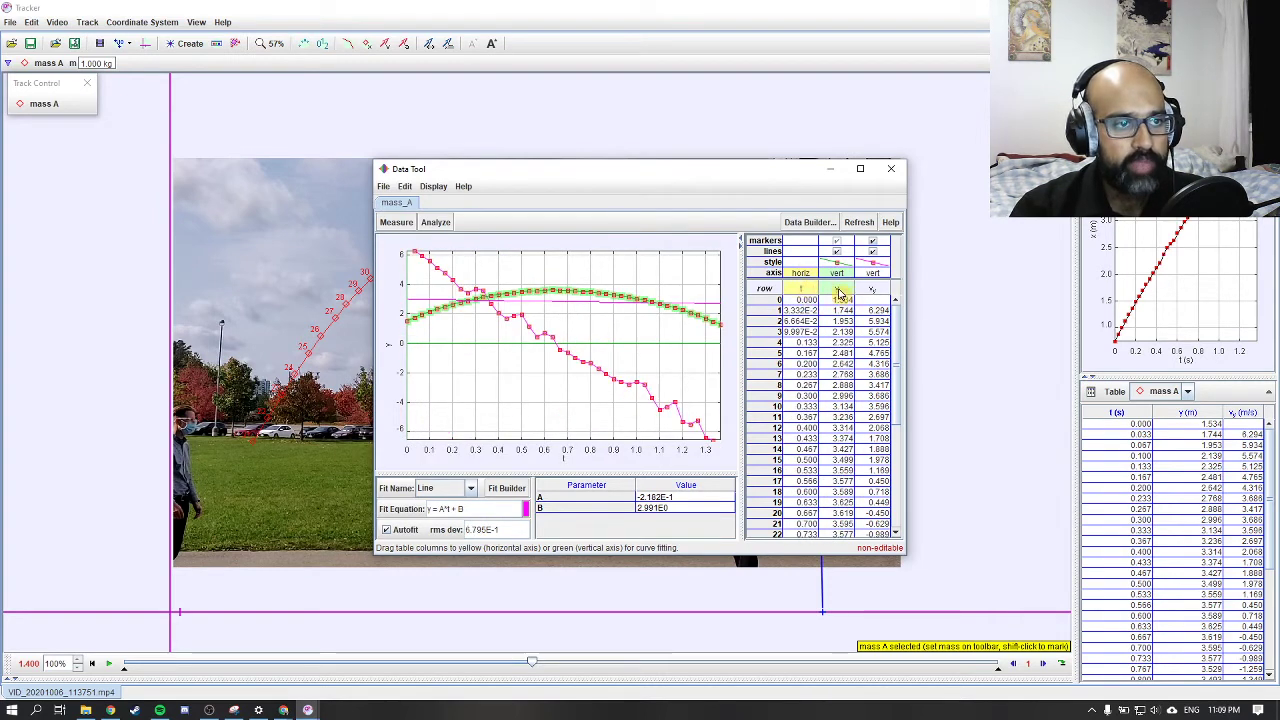
click(874, 252)
click(875, 242)
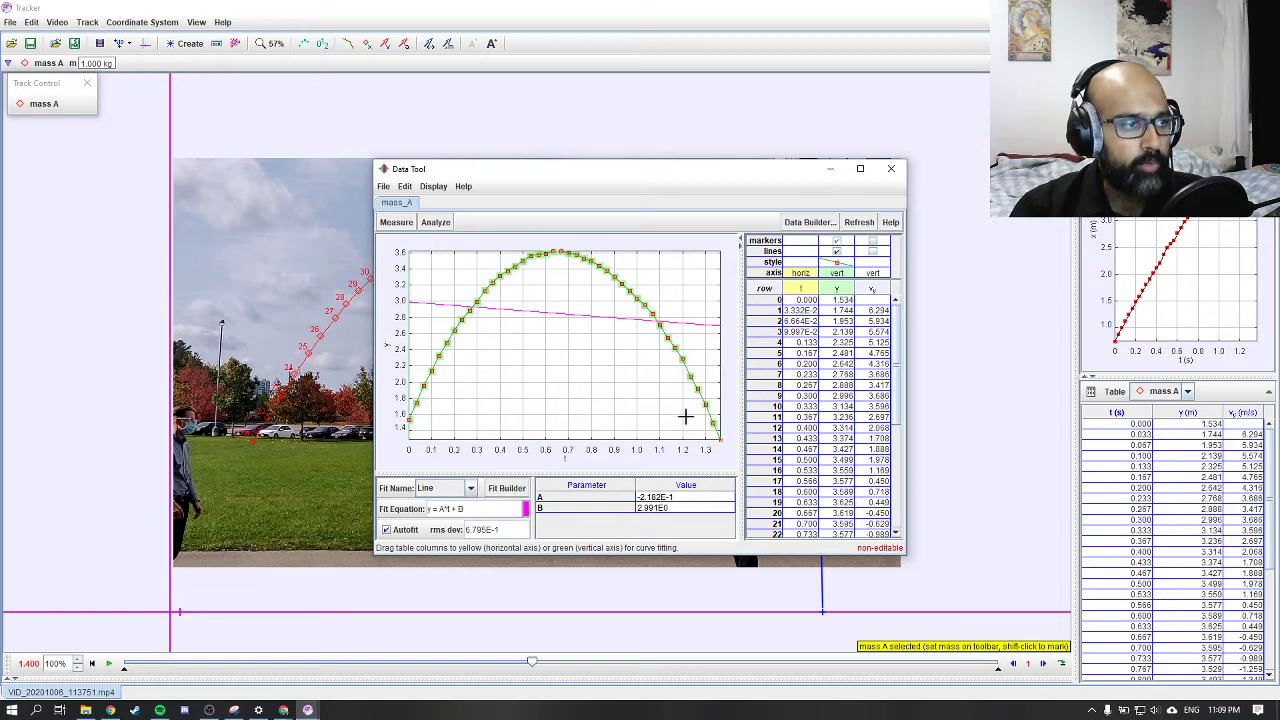
click(470, 489)
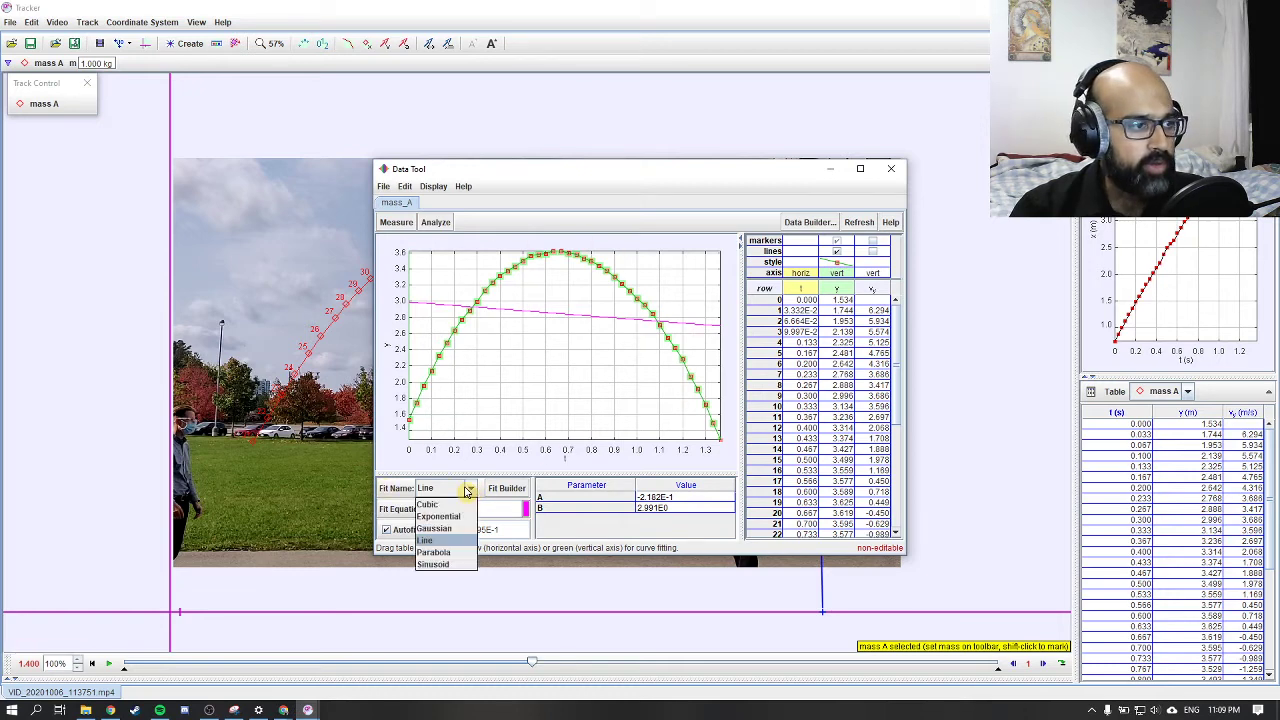
click(457, 554)
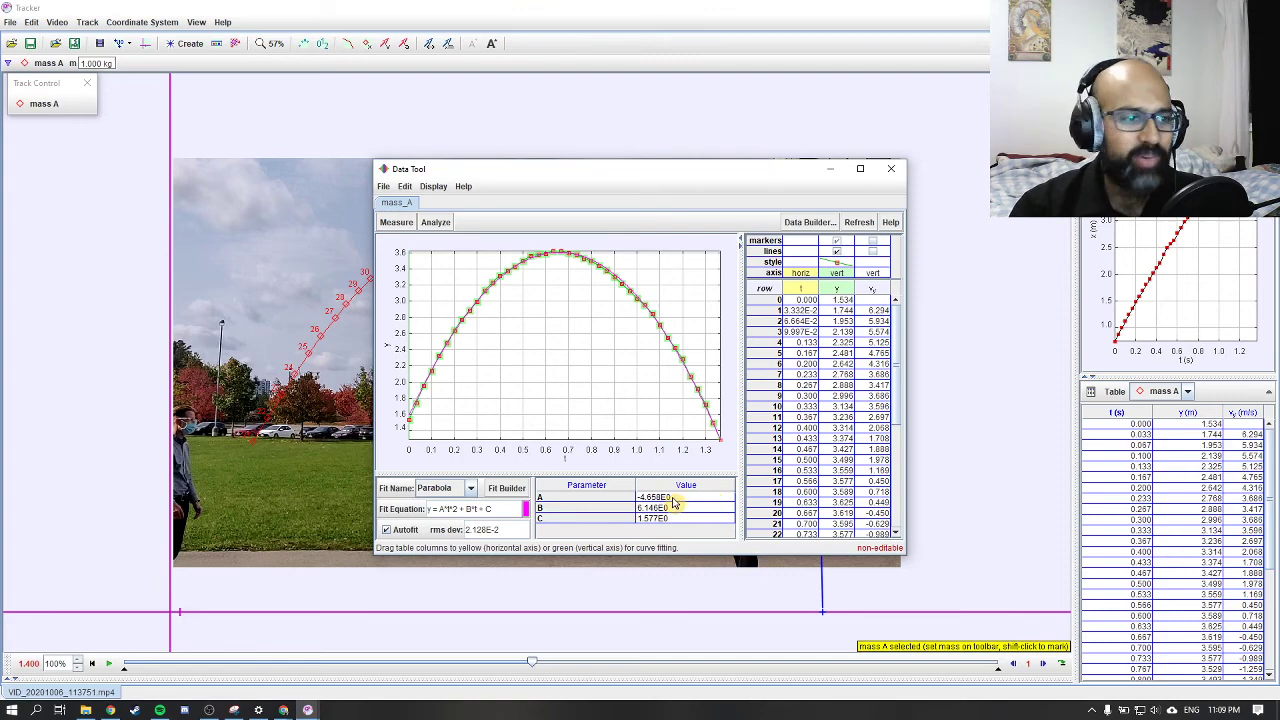
Move the Data Tool window clear of the calibration stick and set the stick's length to 50 m.
drag(752, 177, 615, 90)
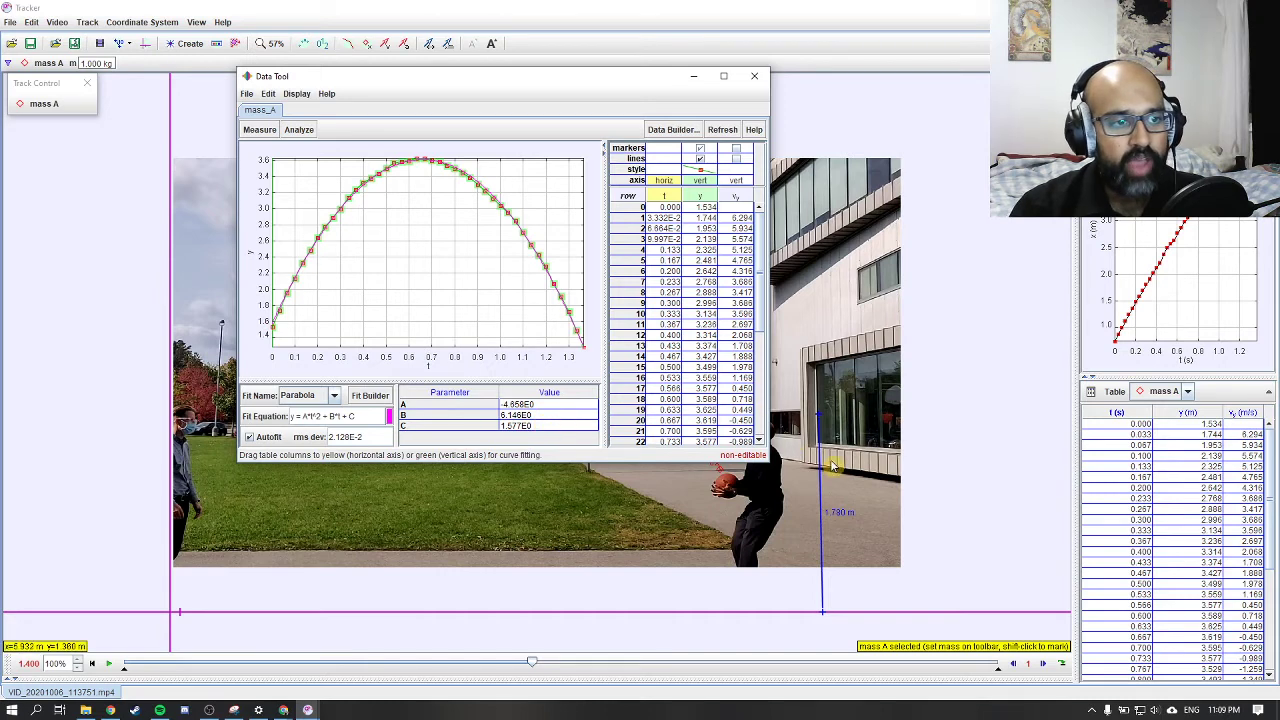
click(838, 517)
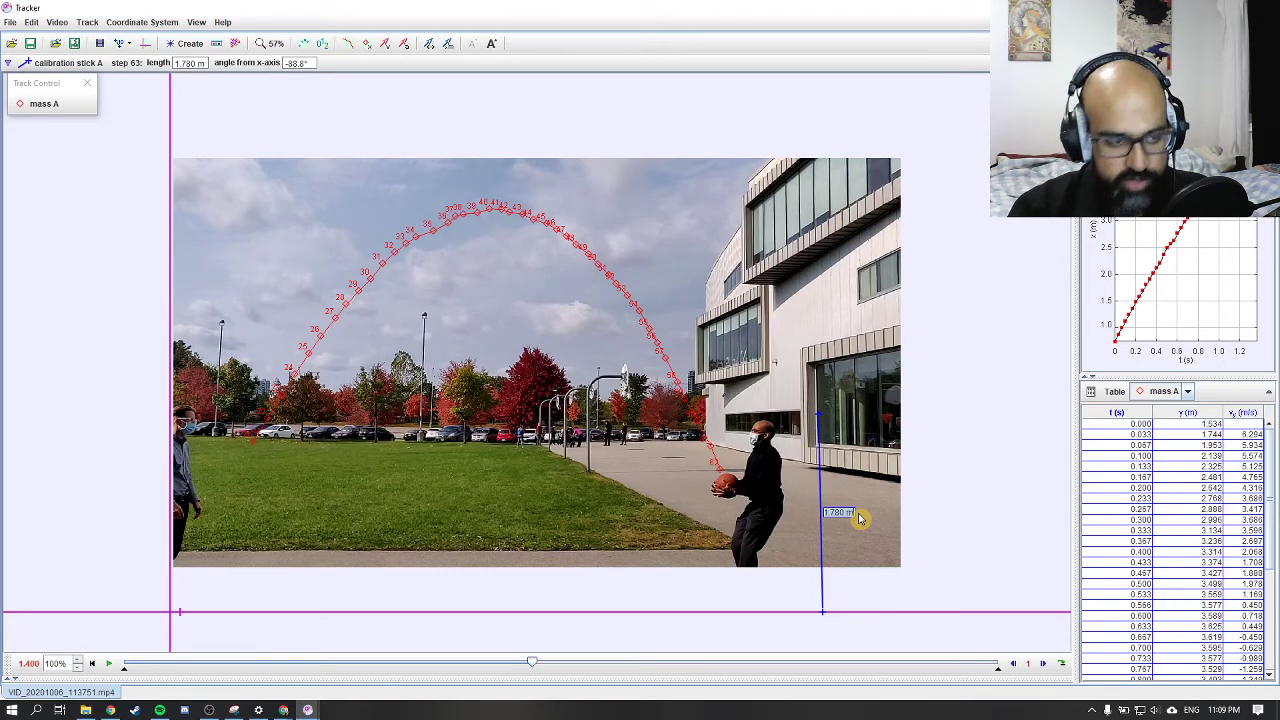
click(855, 516)
text(50)
key(Return)
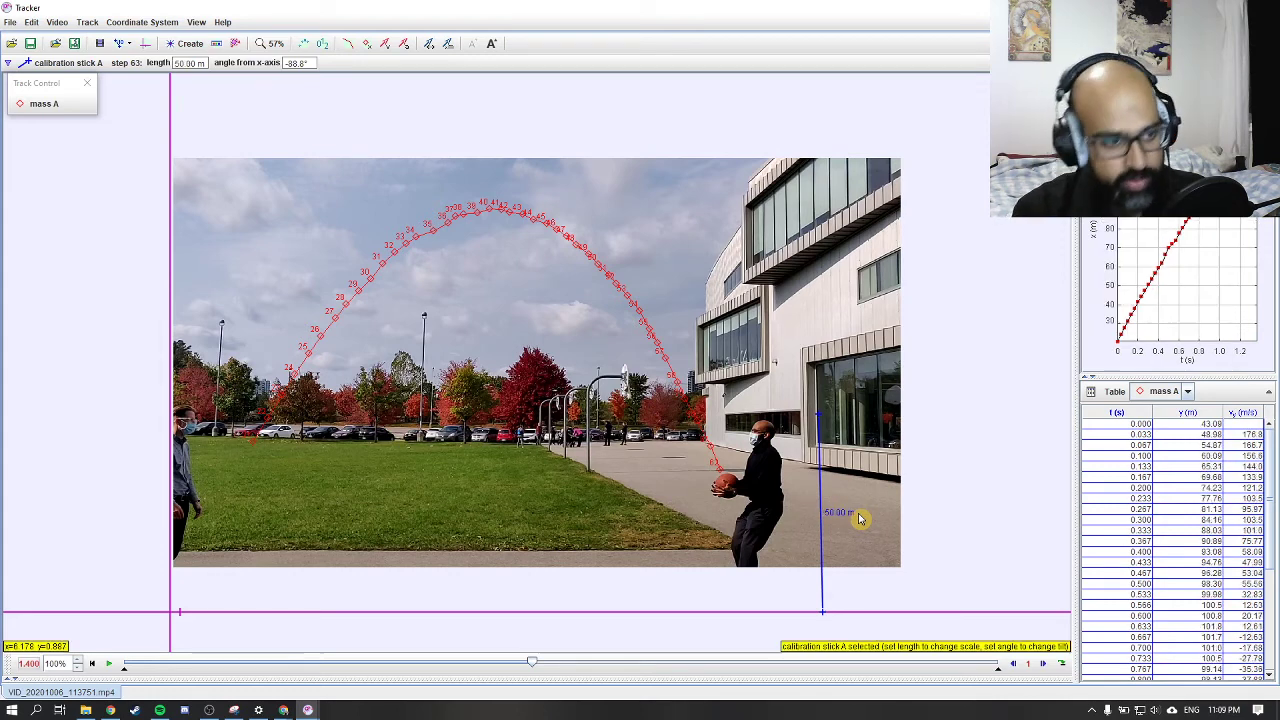
Examine the parabola fit parameters for the rescaled data in the Data Tool, closing it and reopening mass A's analysis.
right_click(1136, 458)
click(307, 710)
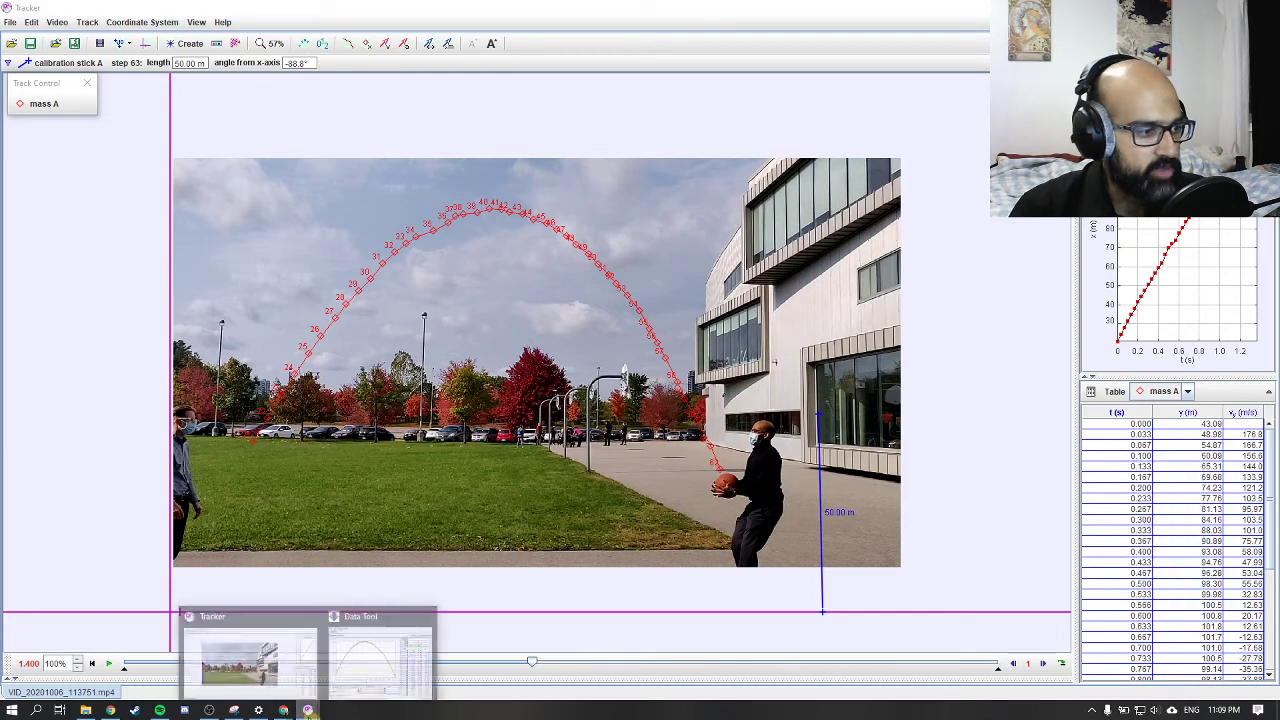
click(378, 655)
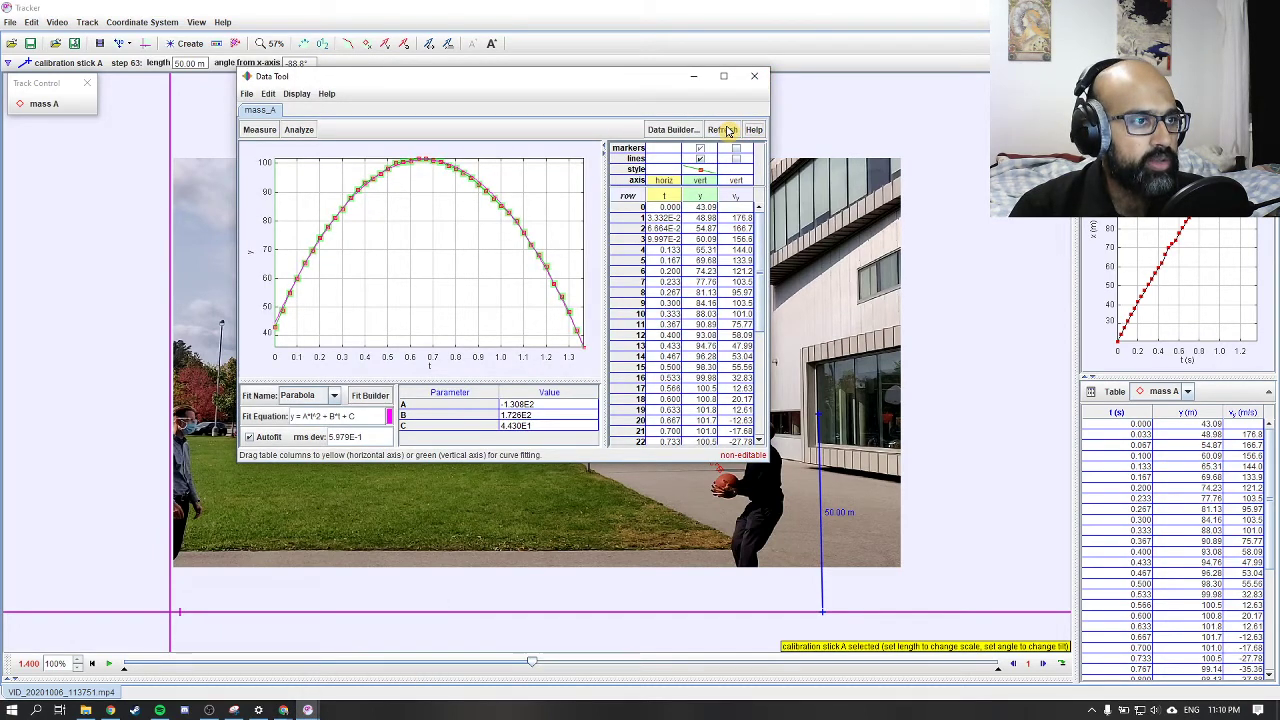
click(754, 76)
right_click(1119, 479)
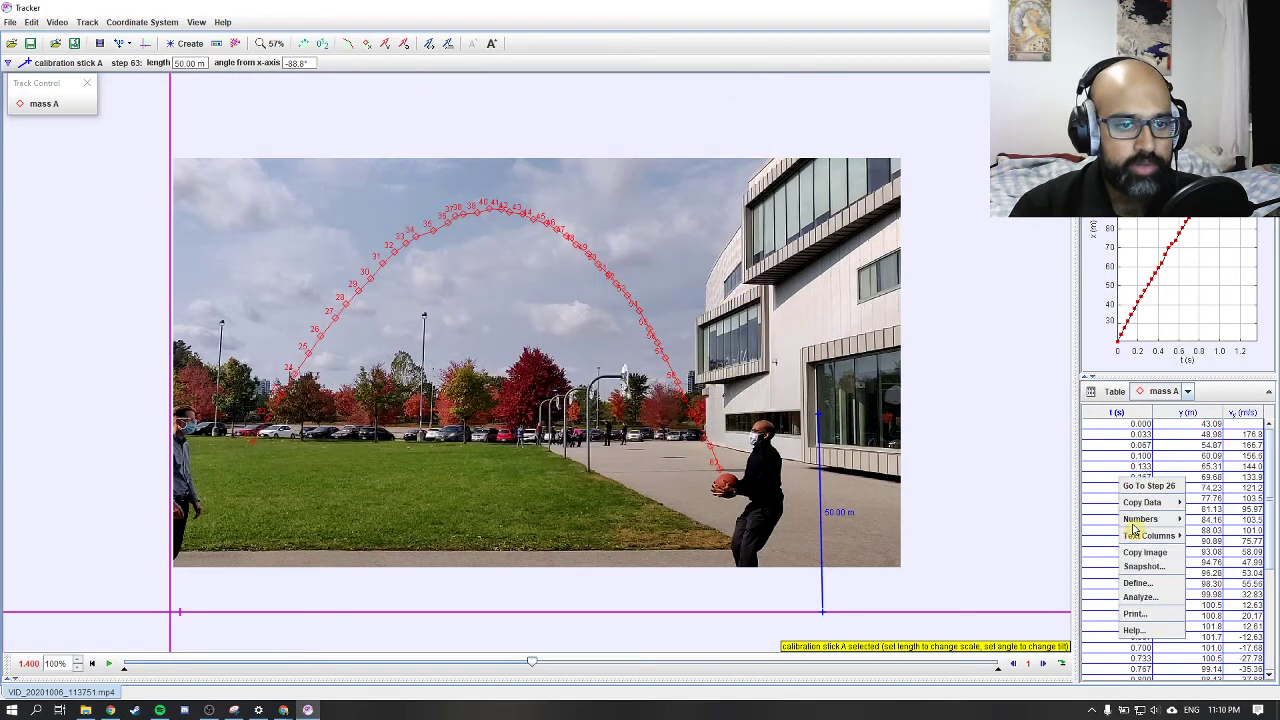
click(1160, 598)
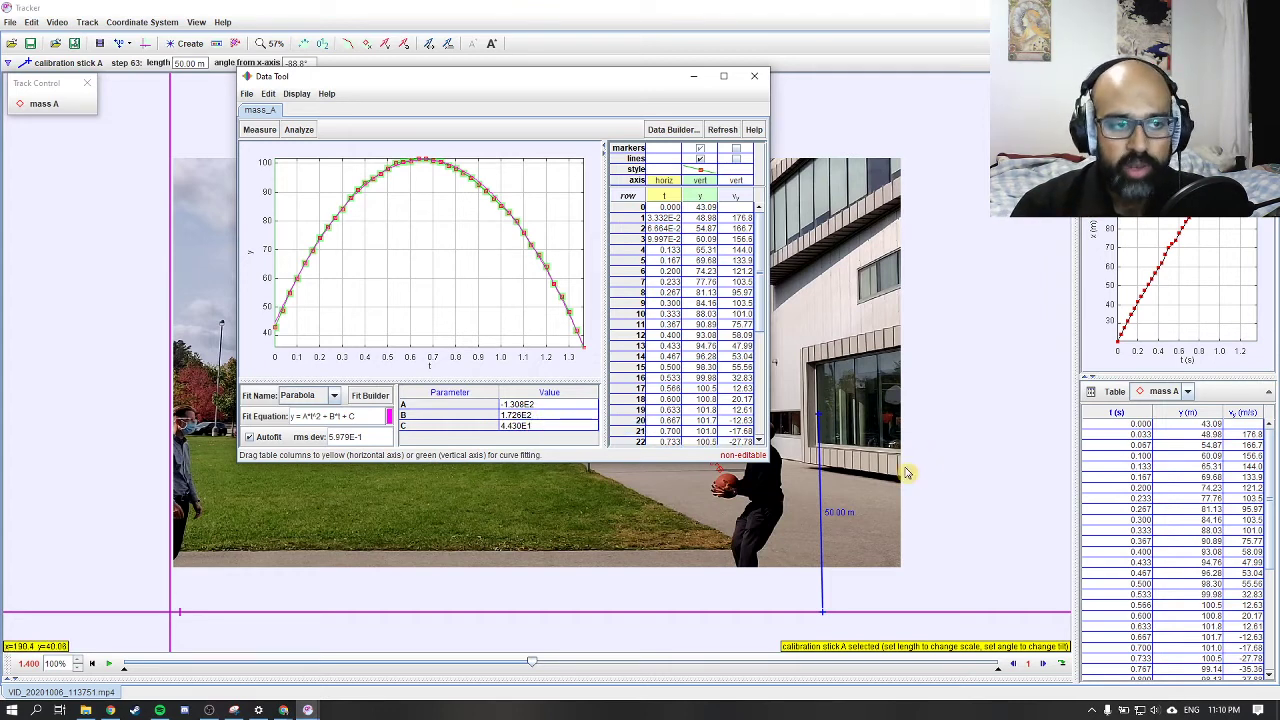
Set the calibration stick's length to 1.780 m and return to the Data Tool window.
click(852, 515)
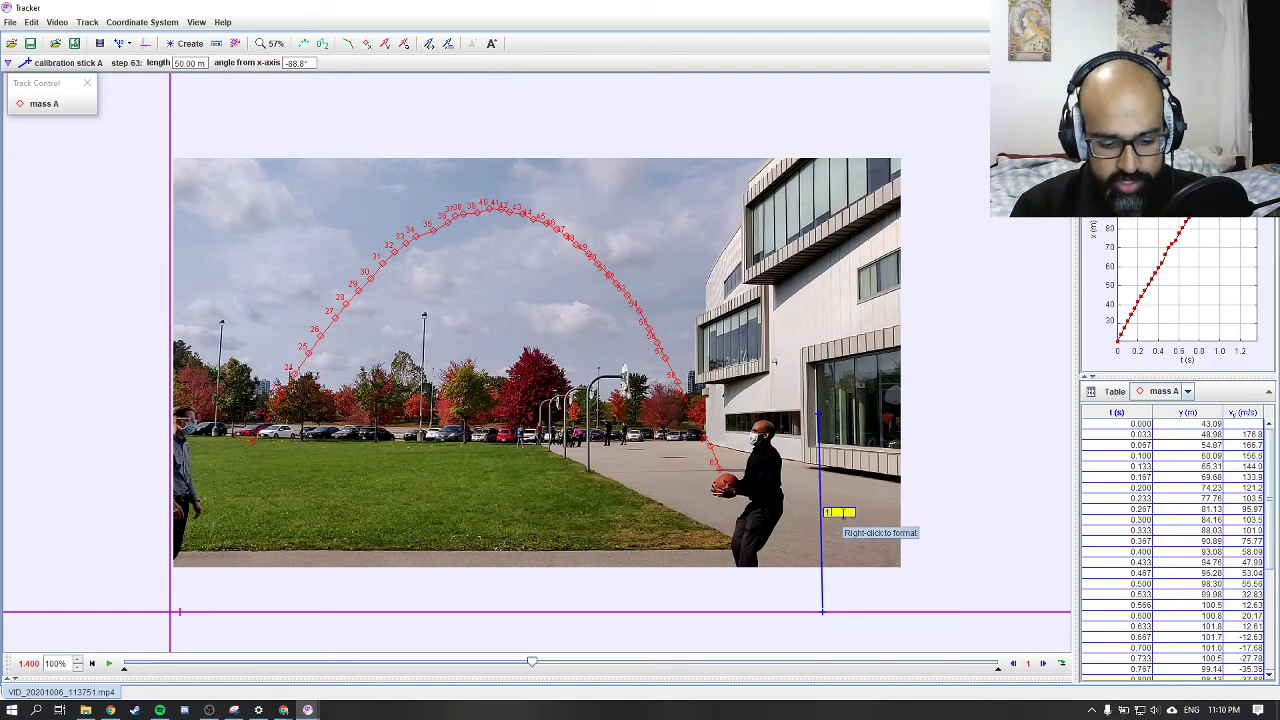
key(Return)
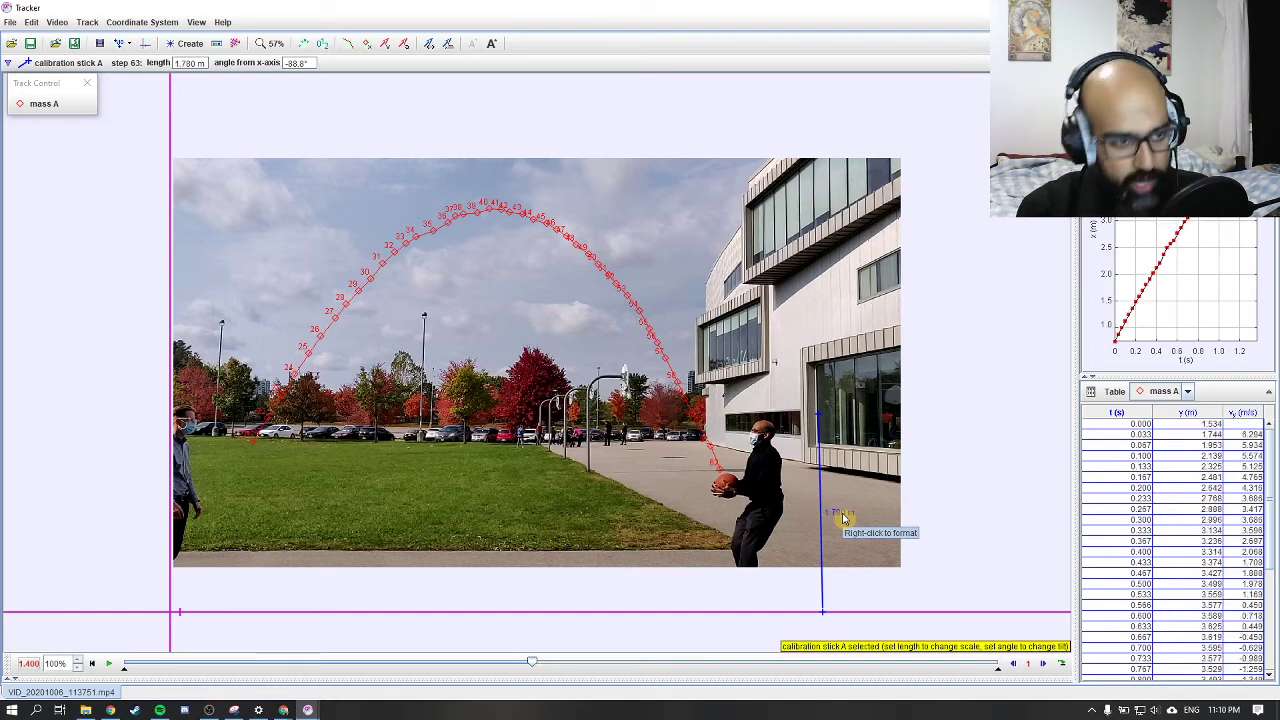
mouse_move(307, 710)
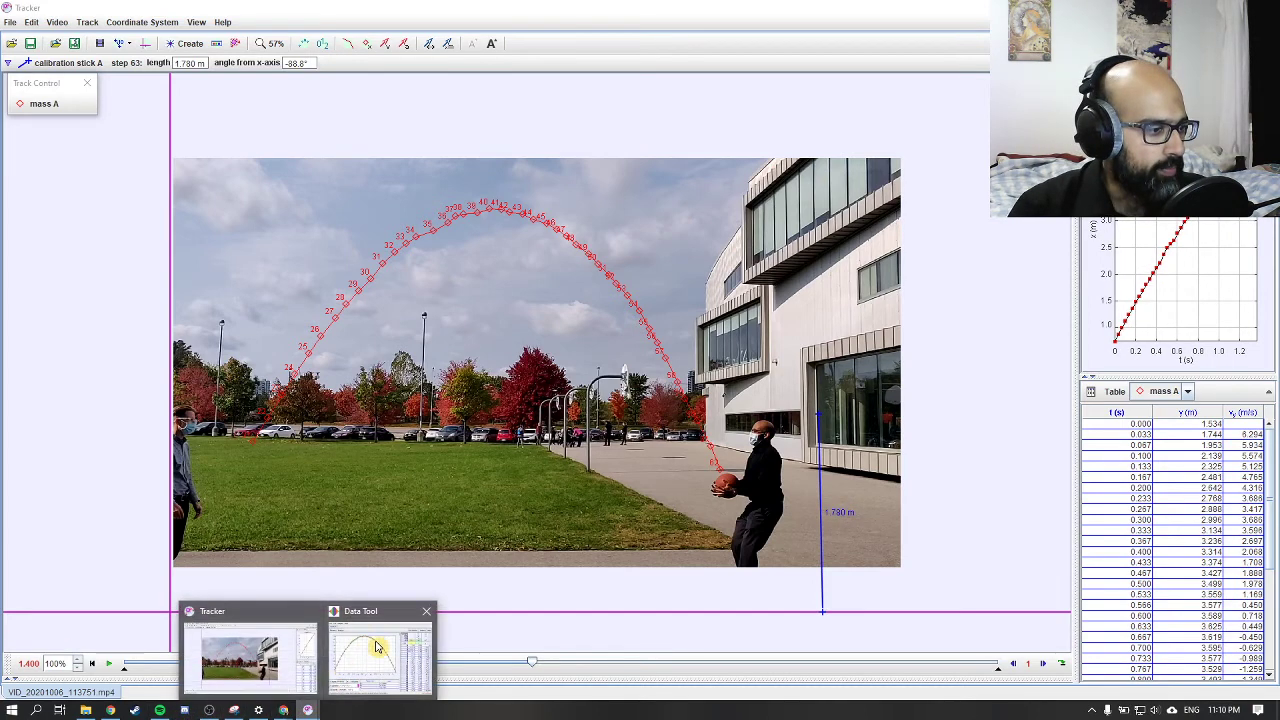
click(401, 641)
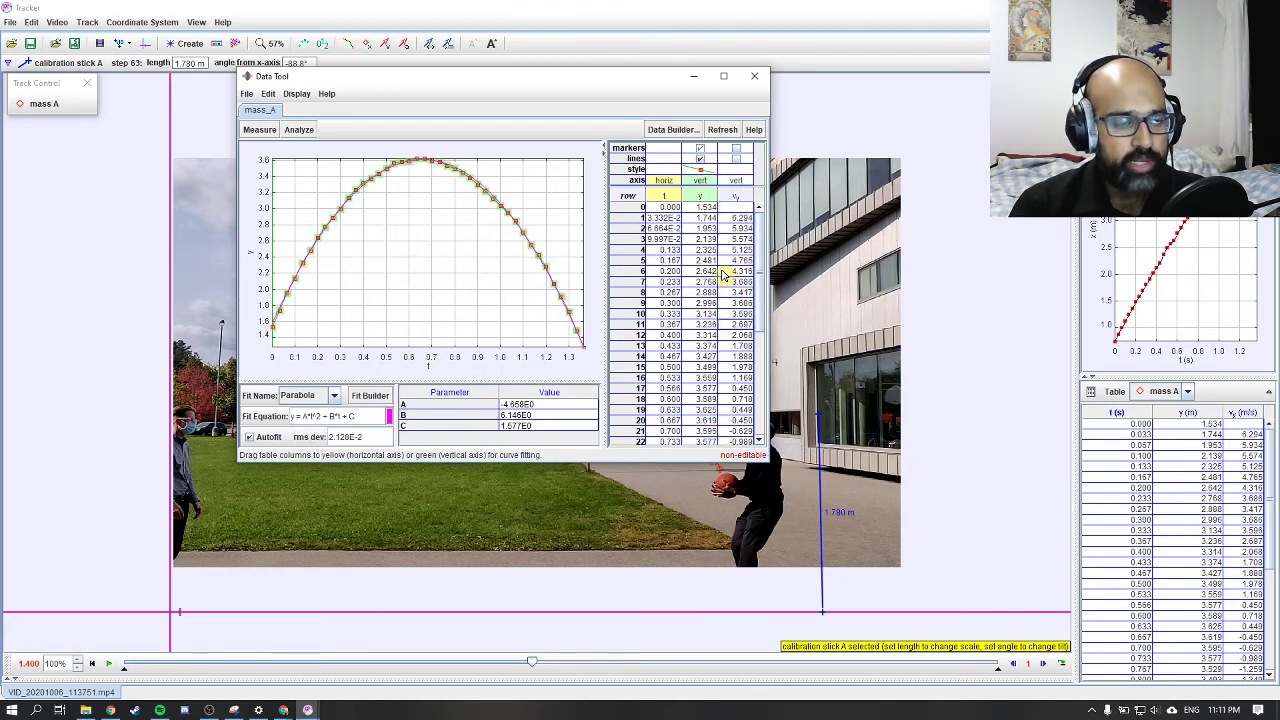
Make vy the fitted vertical variable, show its markers and lines with y hidden, and fit a line to vy versus t.
click(702, 159)
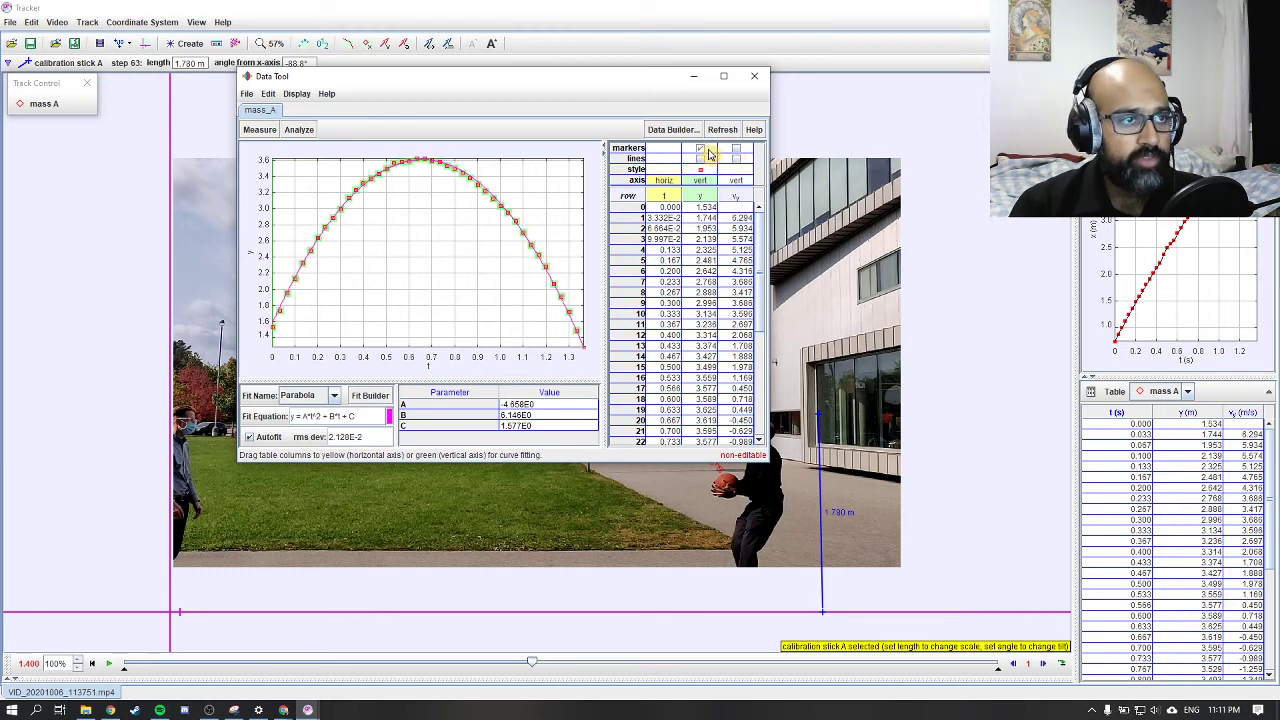
click(737, 148)
click(738, 160)
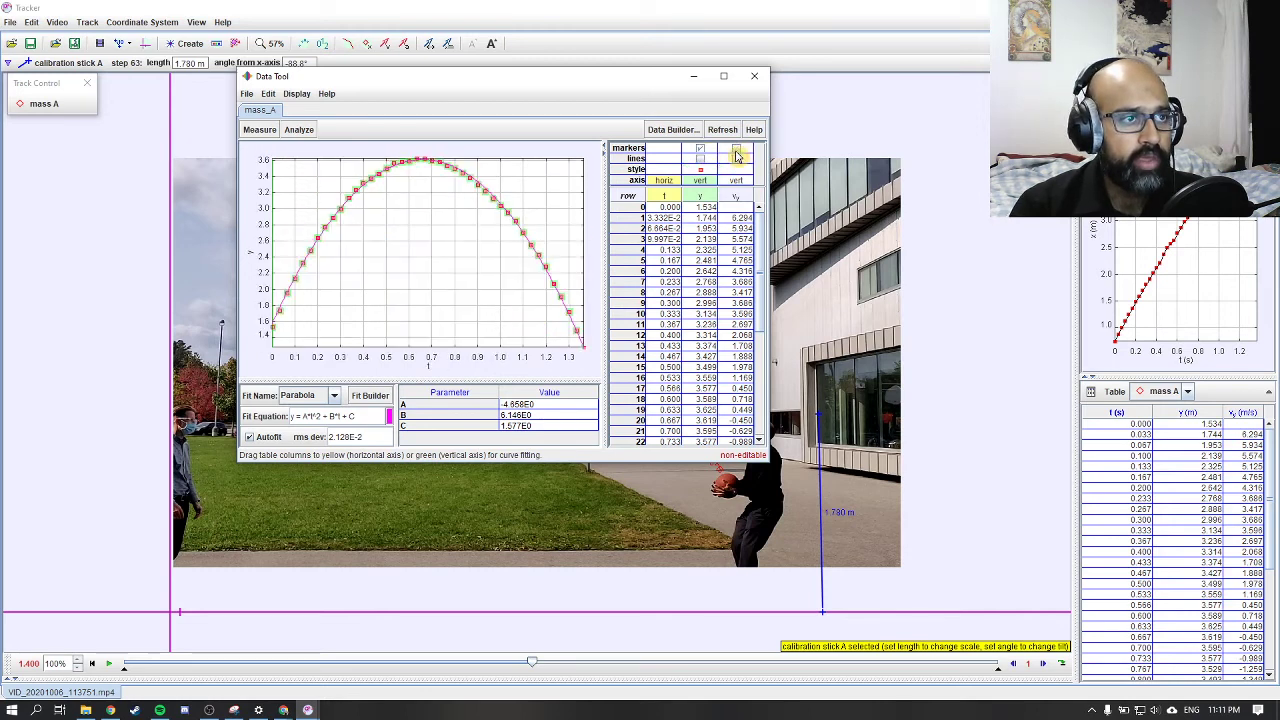
drag(740, 195, 710, 185)
click(700, 159)
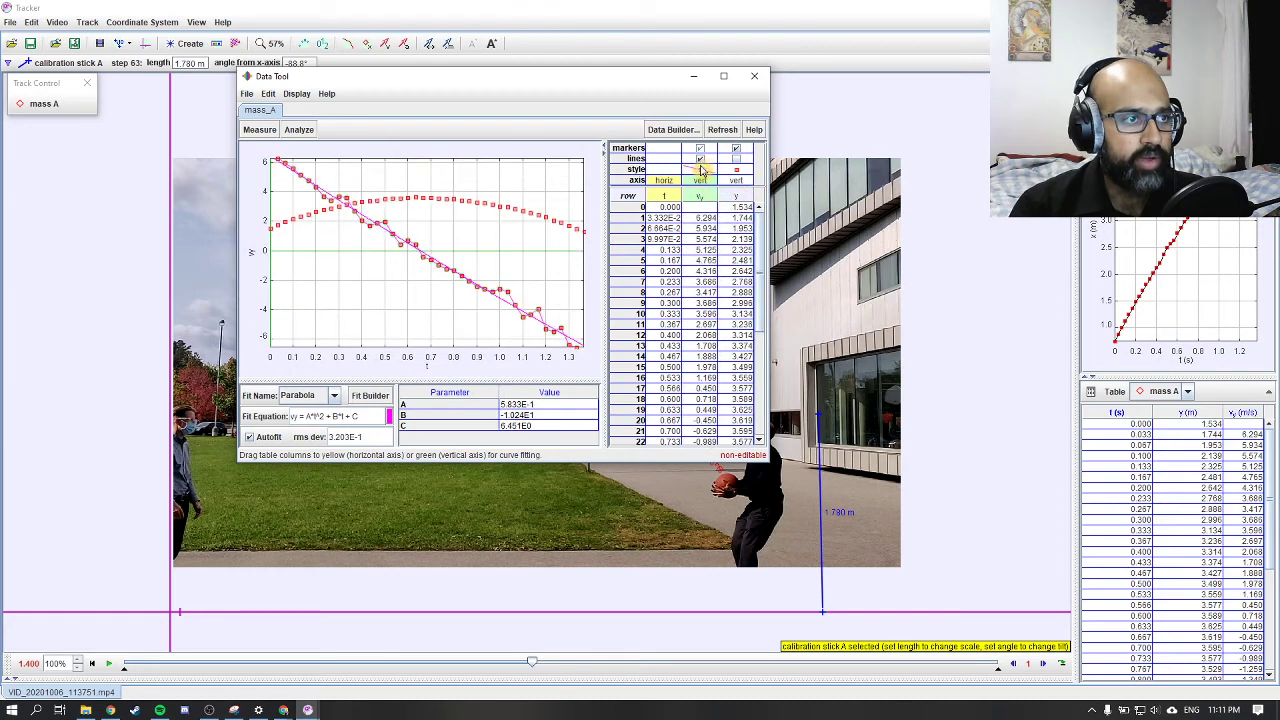
click(737, 148)
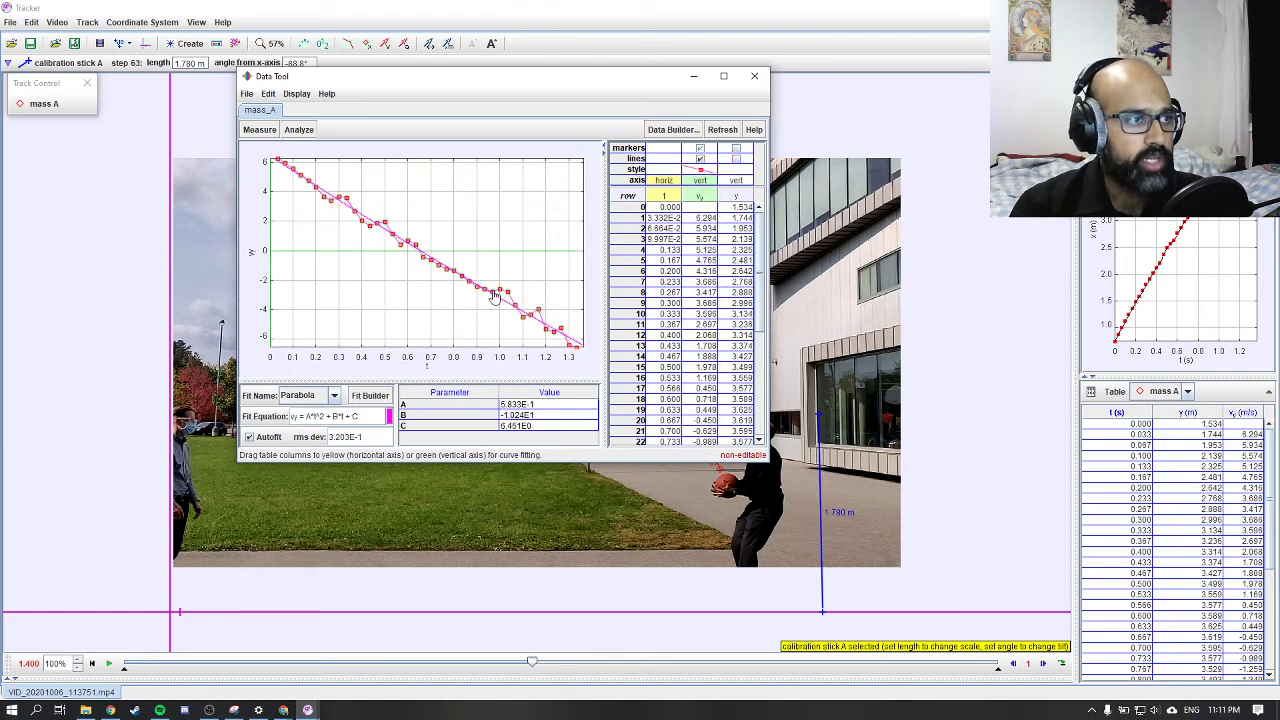
click(334, 396)
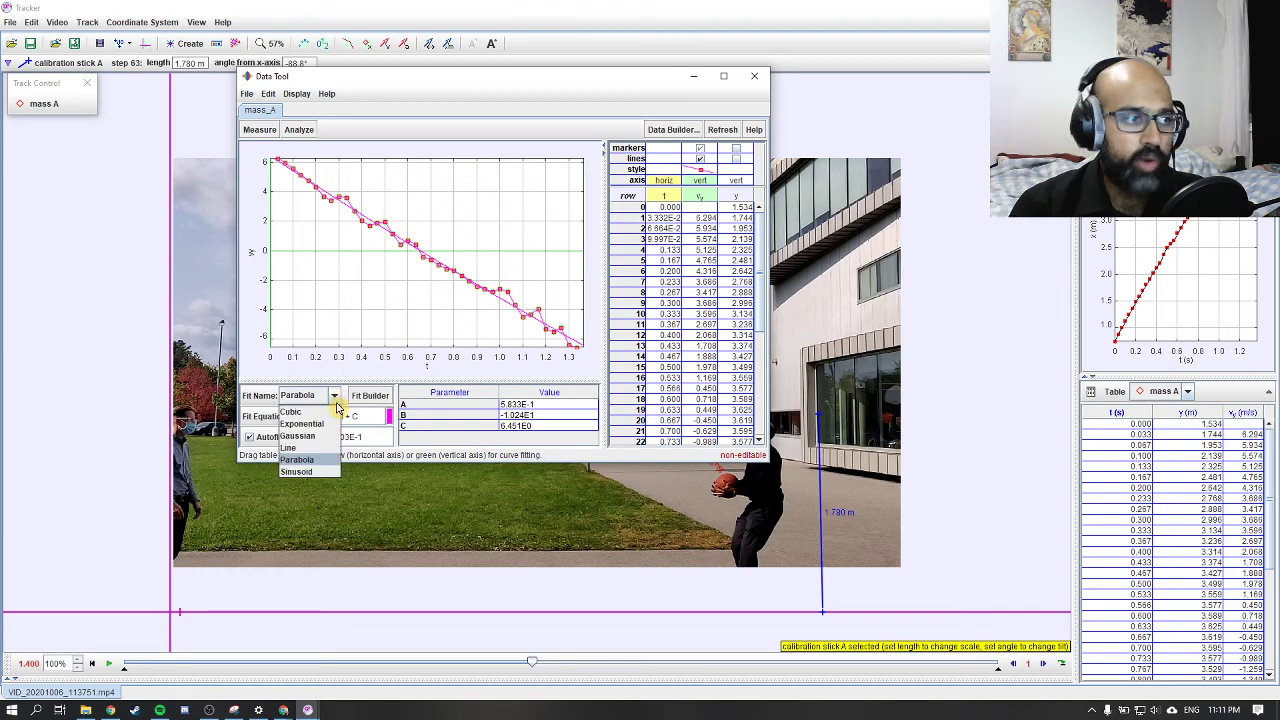
click(325, 450)
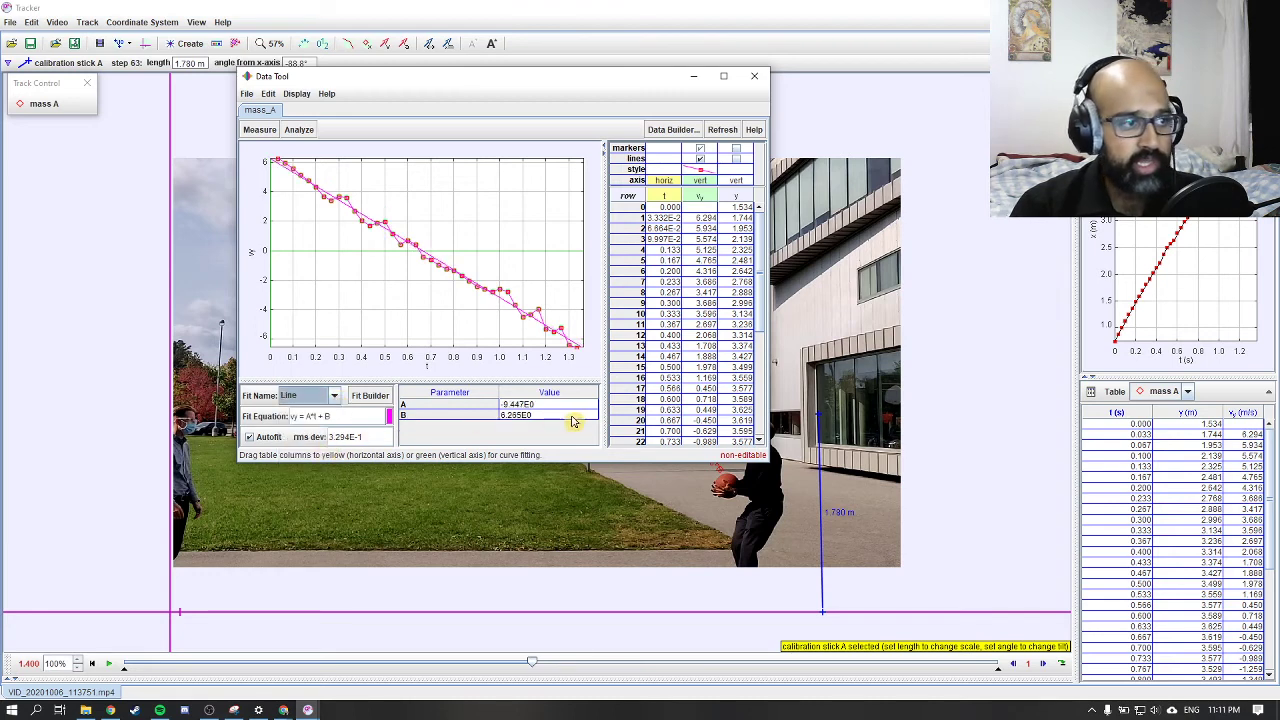